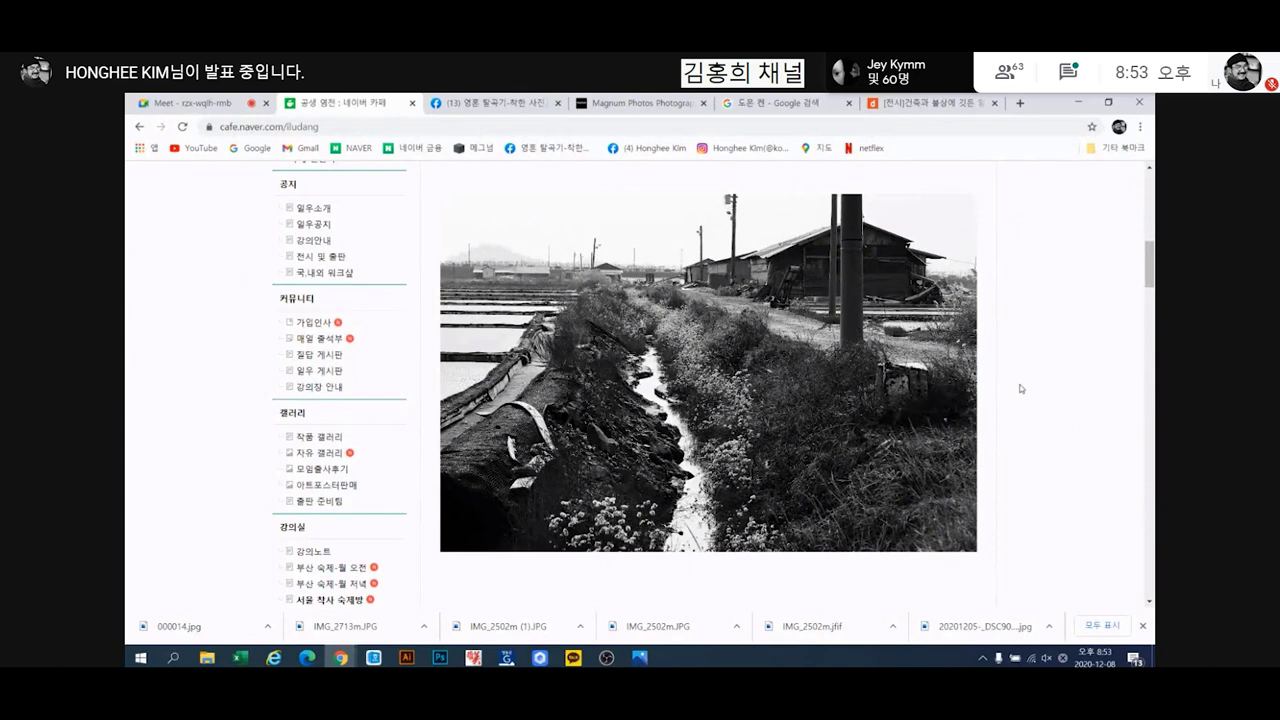
Browse the salt-field photos in the café post and save the tractor photo to the computer
{"action": "scroll", "coordinate": [1020, 388], "scroll_direction": "down", "scroll_amount": 5}
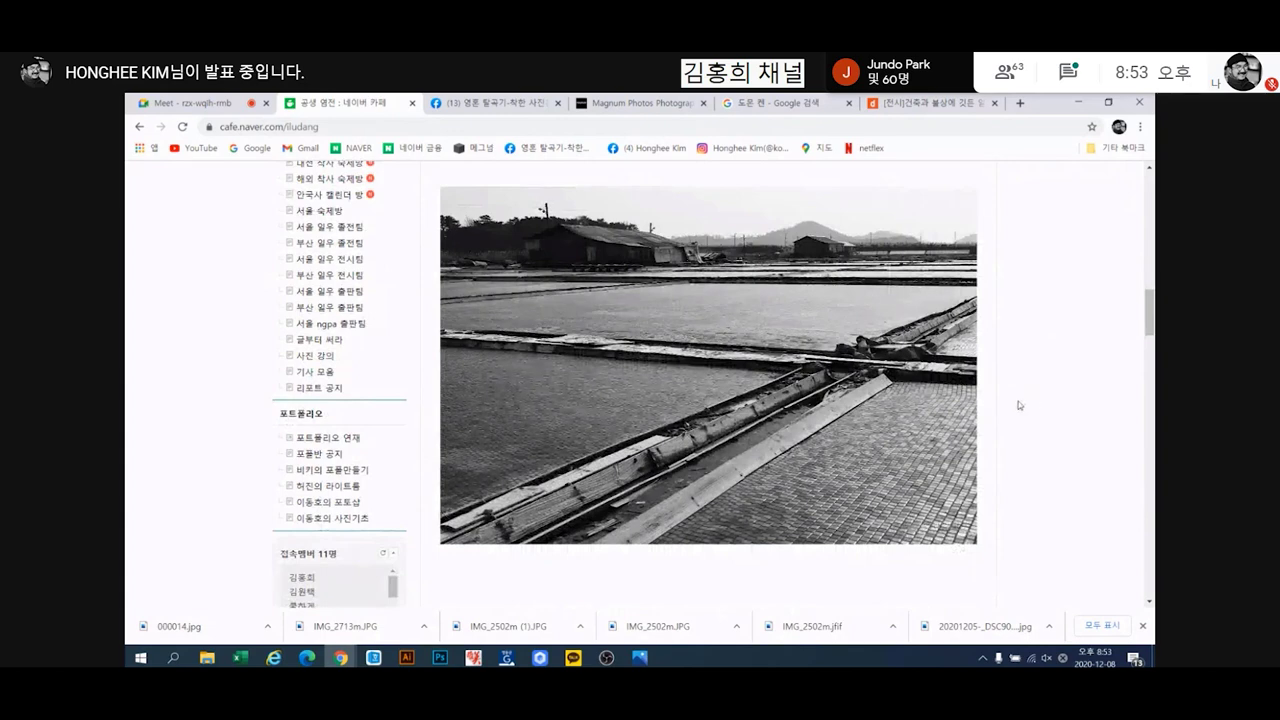
{"action": "scroll", "coordinate": [1018, 401], "scroll_direction": "down", "scroll_amount": 5}
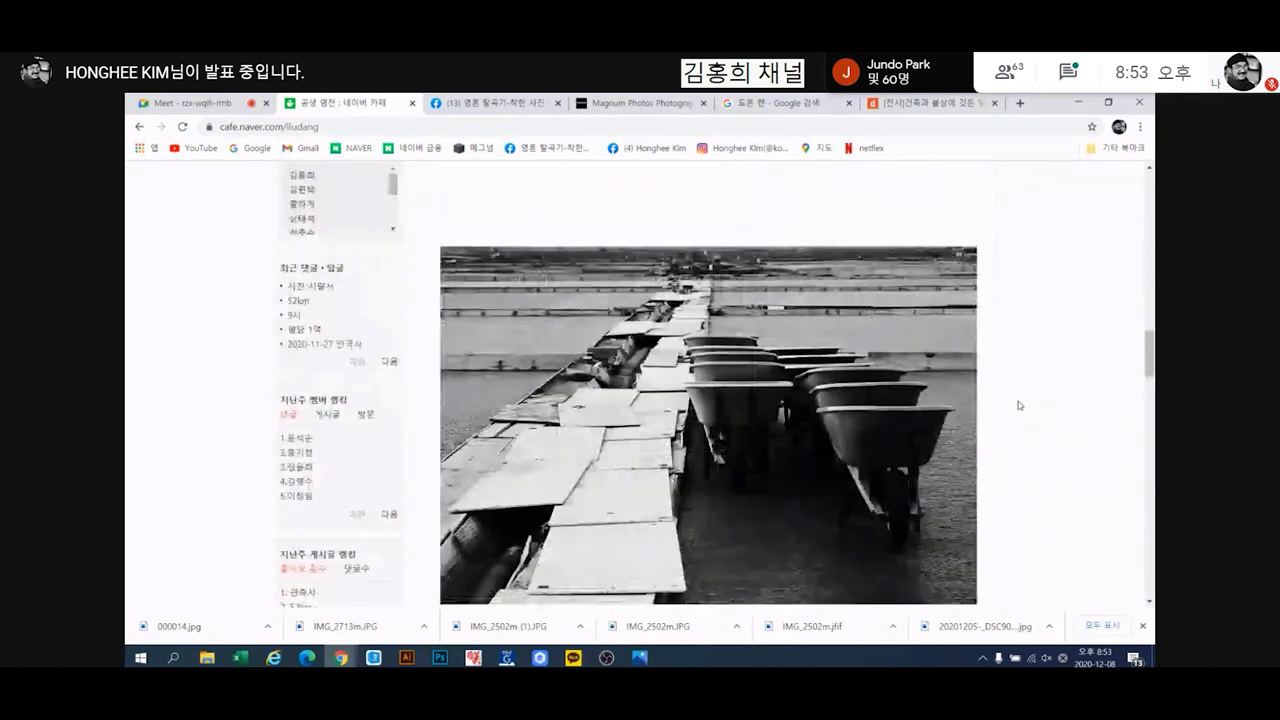
{"action": "scroll", "coordinate": [1018, 401], "scroll_direction": "down", "scroll_amount": 1}
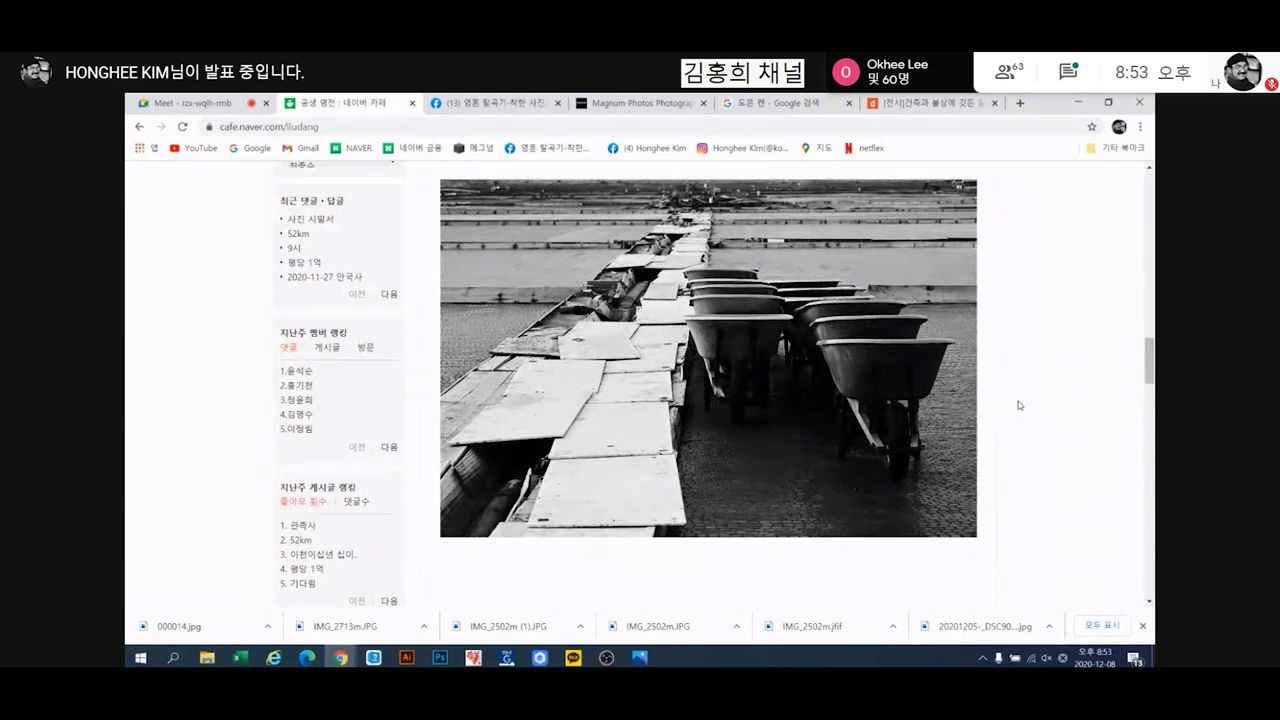
{"action": "scroll", "coordinate": [1018, 402], "scroll_direction": "down", "scroll_amount": 5}
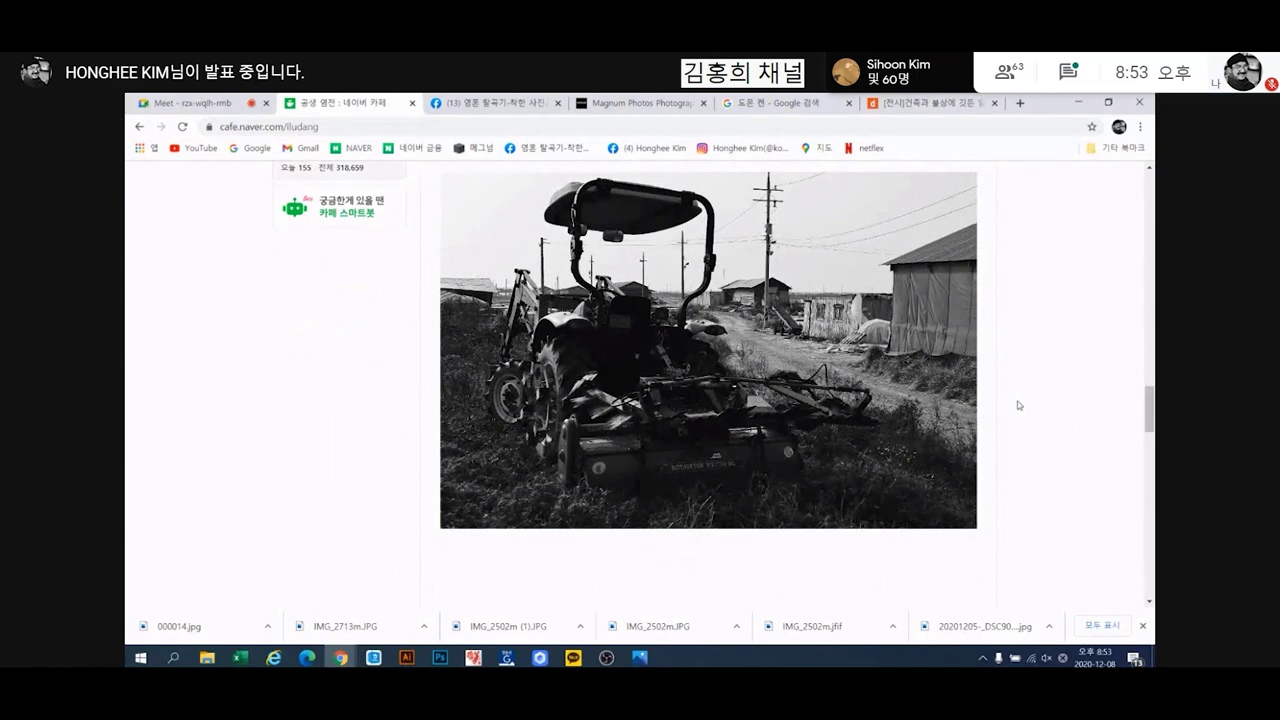
{"action": "right_click", "coordinate": [553, 343]}
{"action": "left_click", "coordinate": [660, 378]}
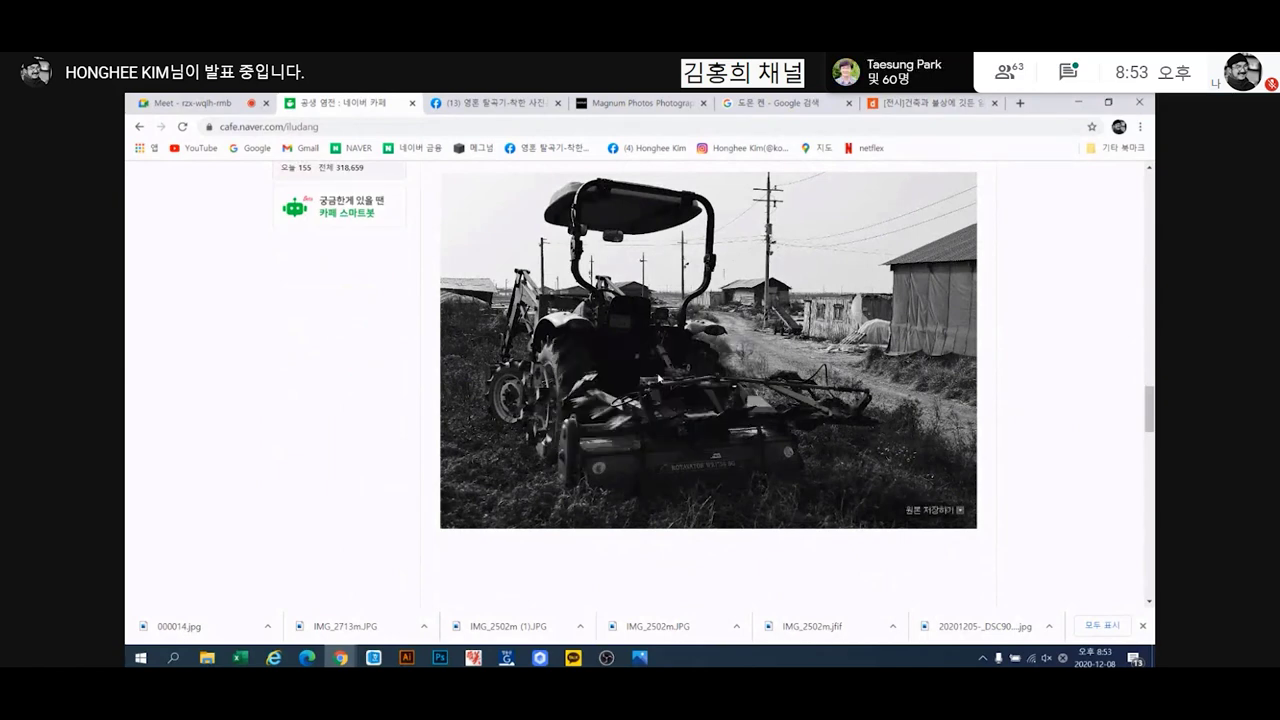
{"action": "left_click", "coordinate": [492, 394]}
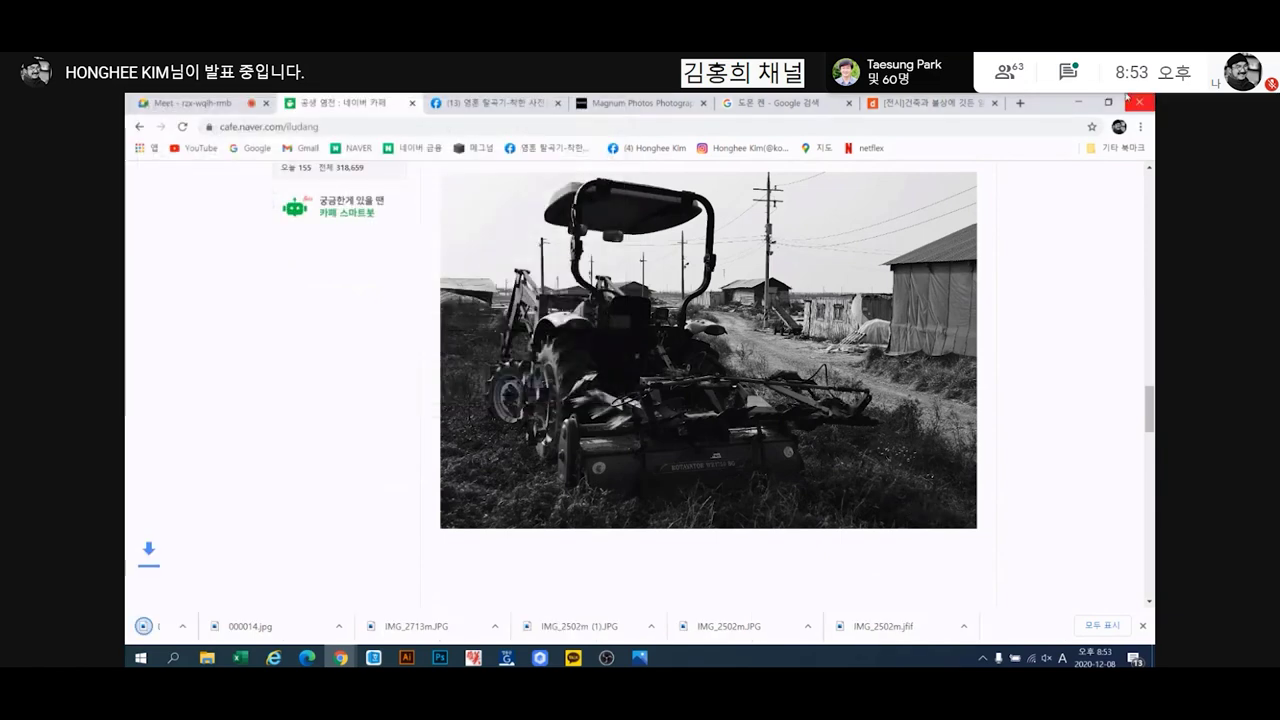
Close the rainy street photo 000014-1.jpg in the photo viewer and, without saving, in Photoshop, then reduce the Photoshop window
{"action": "left_click", "coordinate": [1078, 102]}
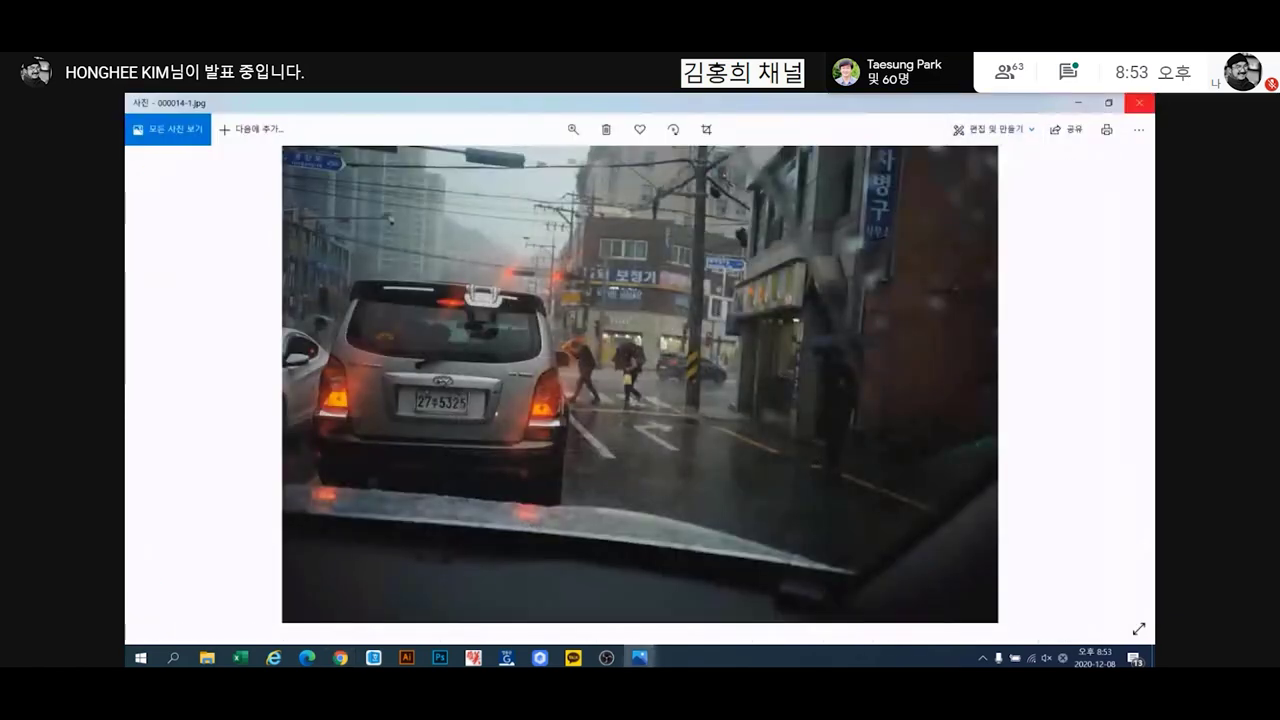
{"action": "left_click", "coordinate": [1139, 102]}
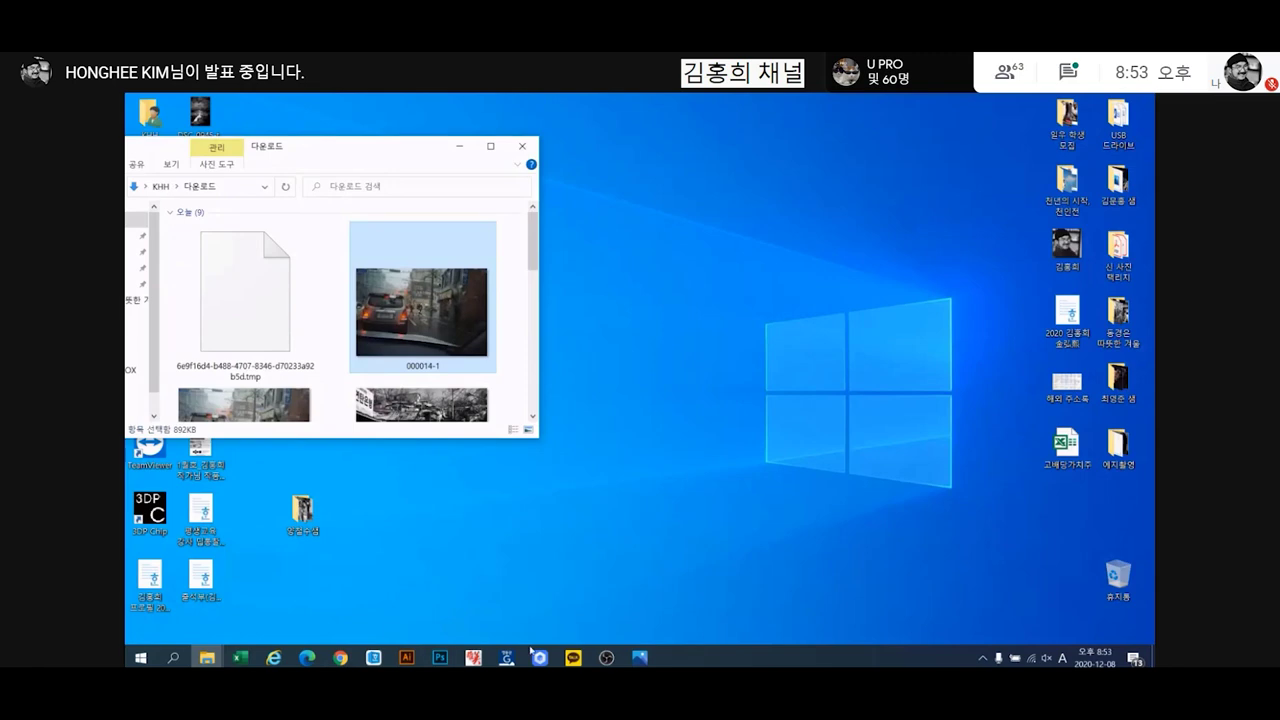
{"action": "left_click", "coordinate": [440, 657]}
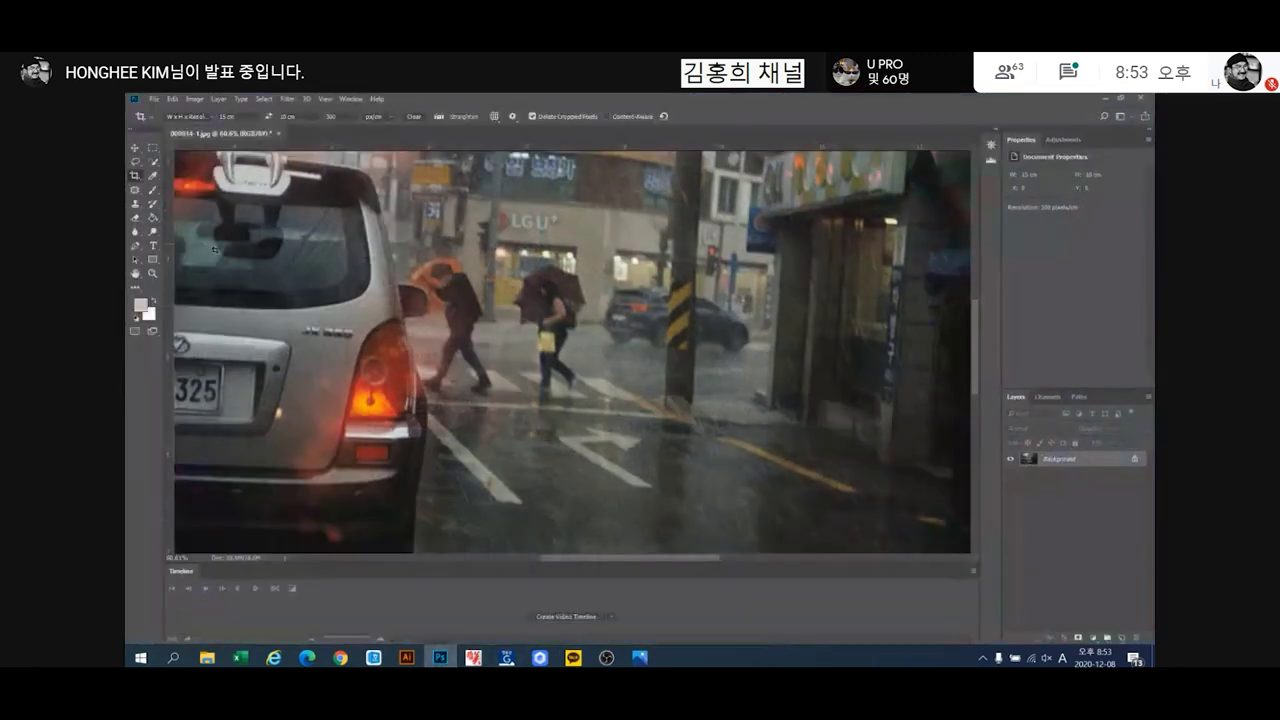
{"action": "left_click", "coordinate": [279, 132]}
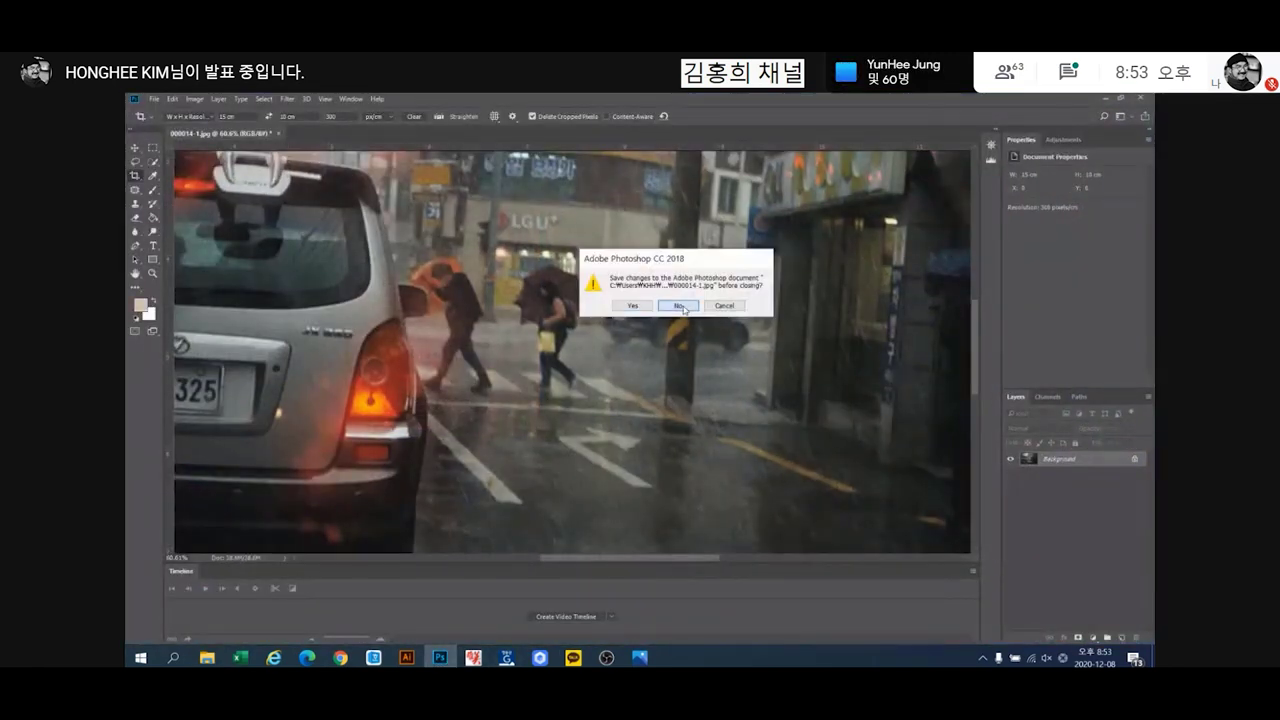
{"action": "left_click", "coordinate": [678, 306]}
{"action": "left_click", "coordinate": [1114, 98]}
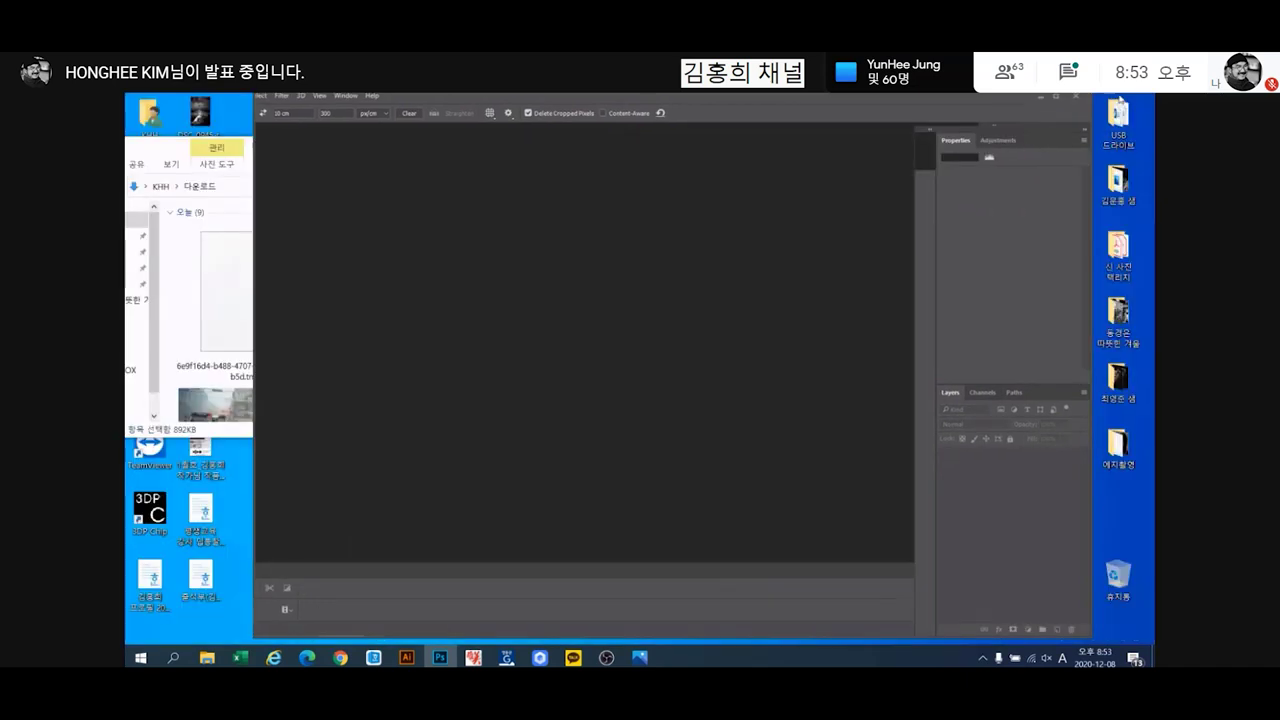
Try to open the saved JFIF version of the IMG_2843m tractor photo from the Downloads folder in Photoshop
{"action": "left_click", "coordinate": [245, 315]}
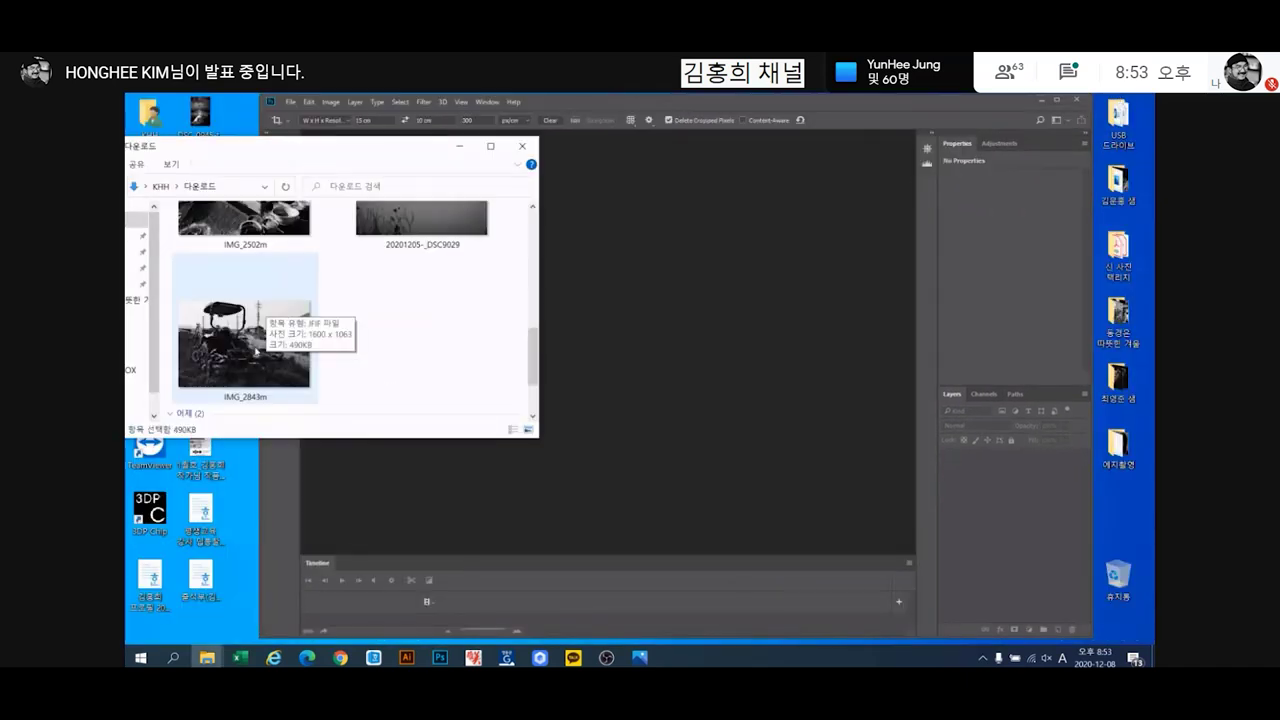
{"action": "left_click_drag", "start_coordinate": [268, 312], "coordinate": [700, 355]}
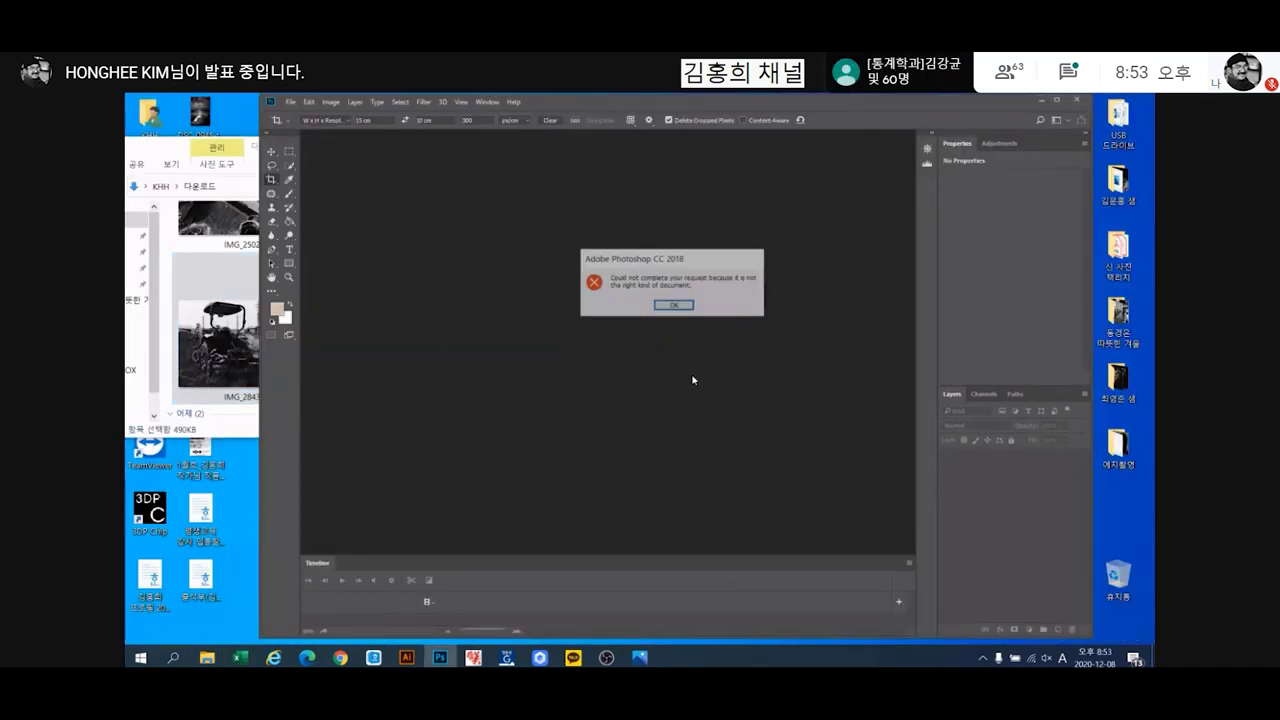
{"action": "left_click", "coordinate": [674, 305]}
{"action": "left_click", "coordinate": [212, 357]}
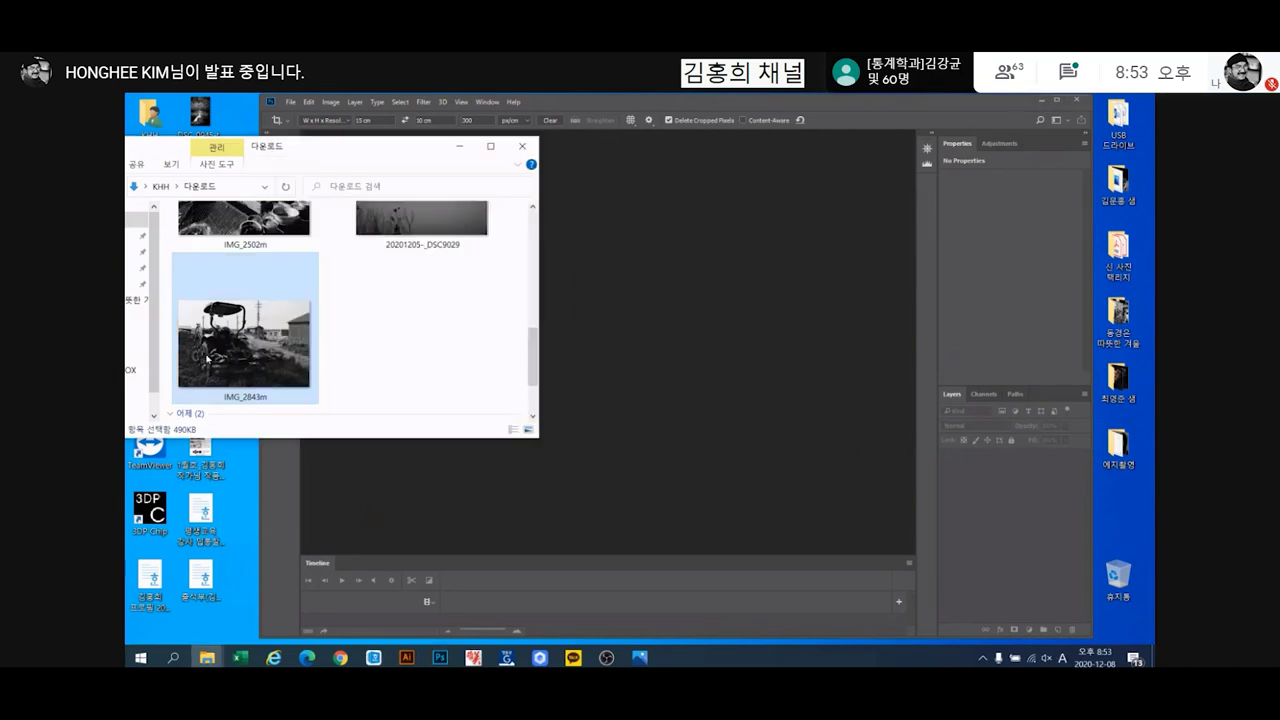
{"action": "left_click_drag", "start_coordinate": [207, 357], "coordinate": [706, 382]}
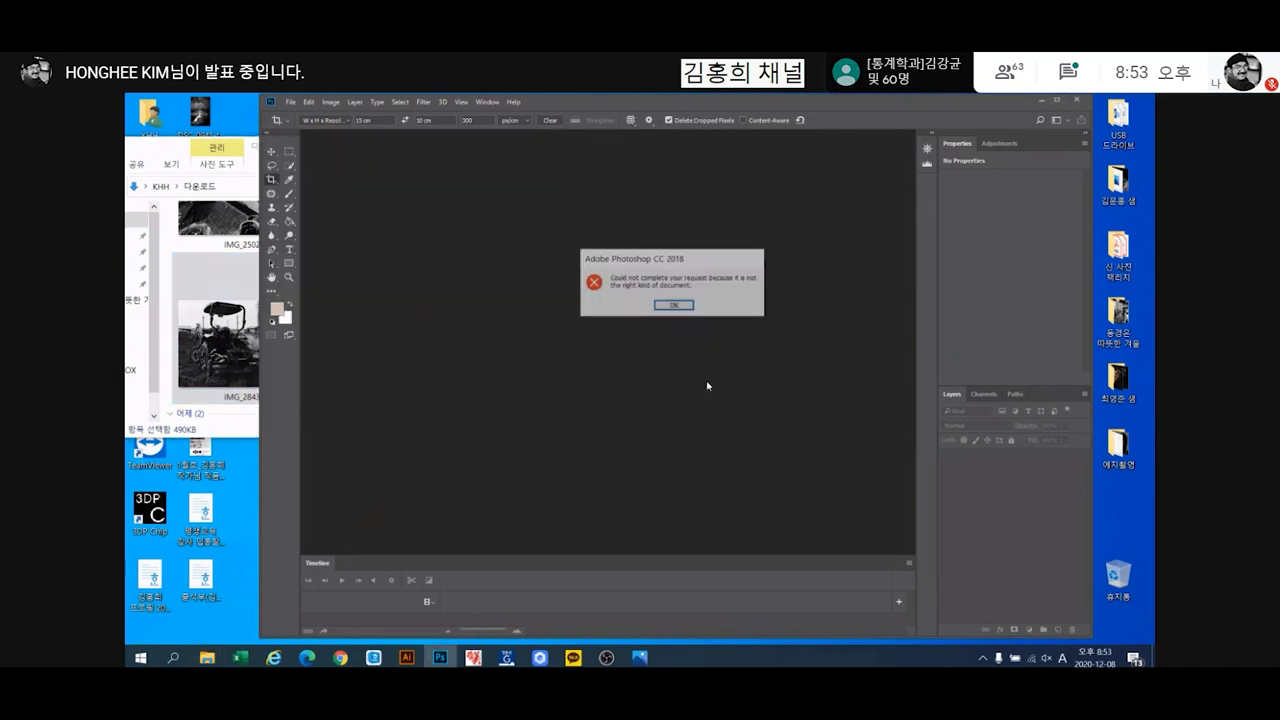
{"action": "left_click", "coordinate": [675, 306]}
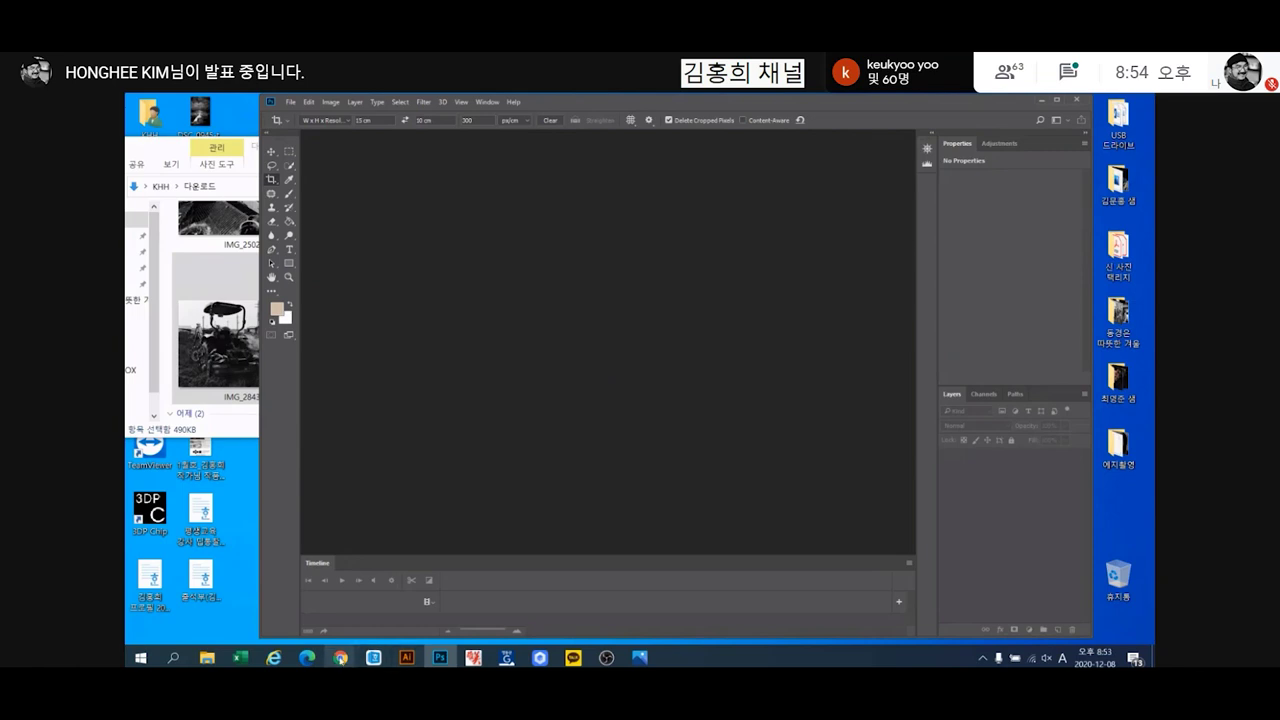
Switch back to Chrome and download the original file of the tractor photo from the café post
{"action": "mouse_move", "coordinate": [341, 658]}
{"action": "left_click", "coordinate": [267, 600]}
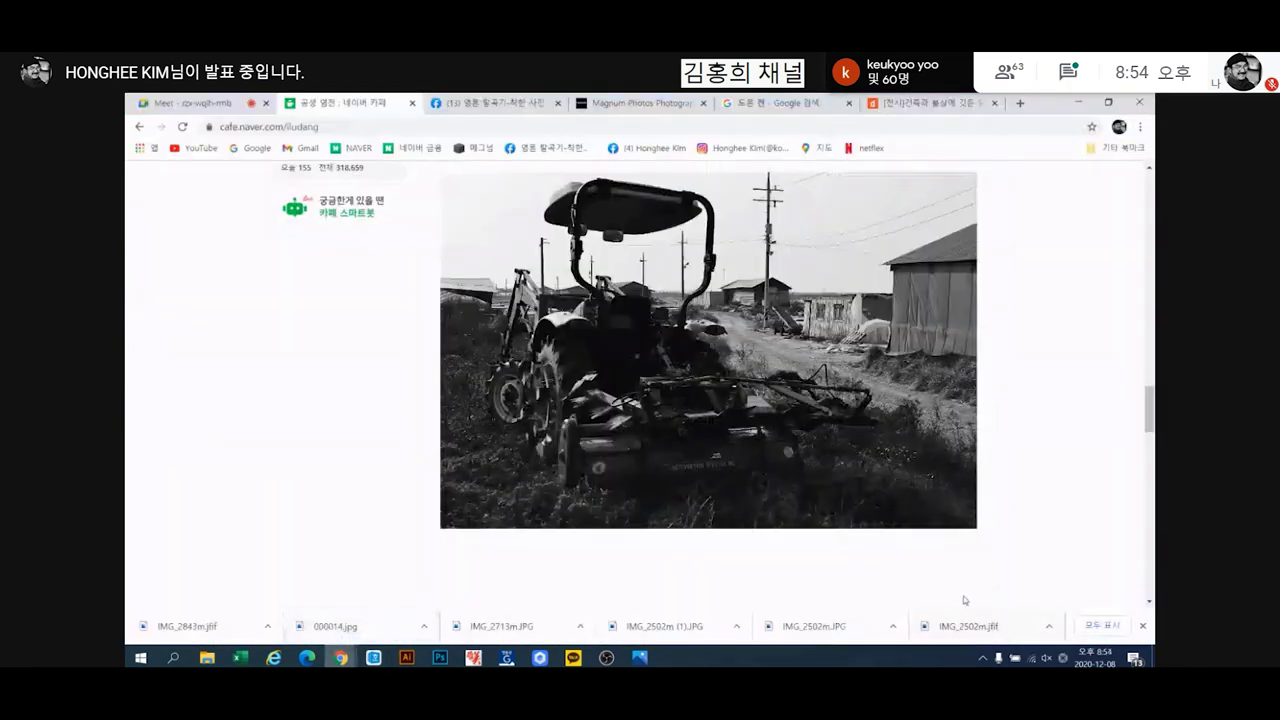
{"action": "left_click", "coordinate": [931, 512]}
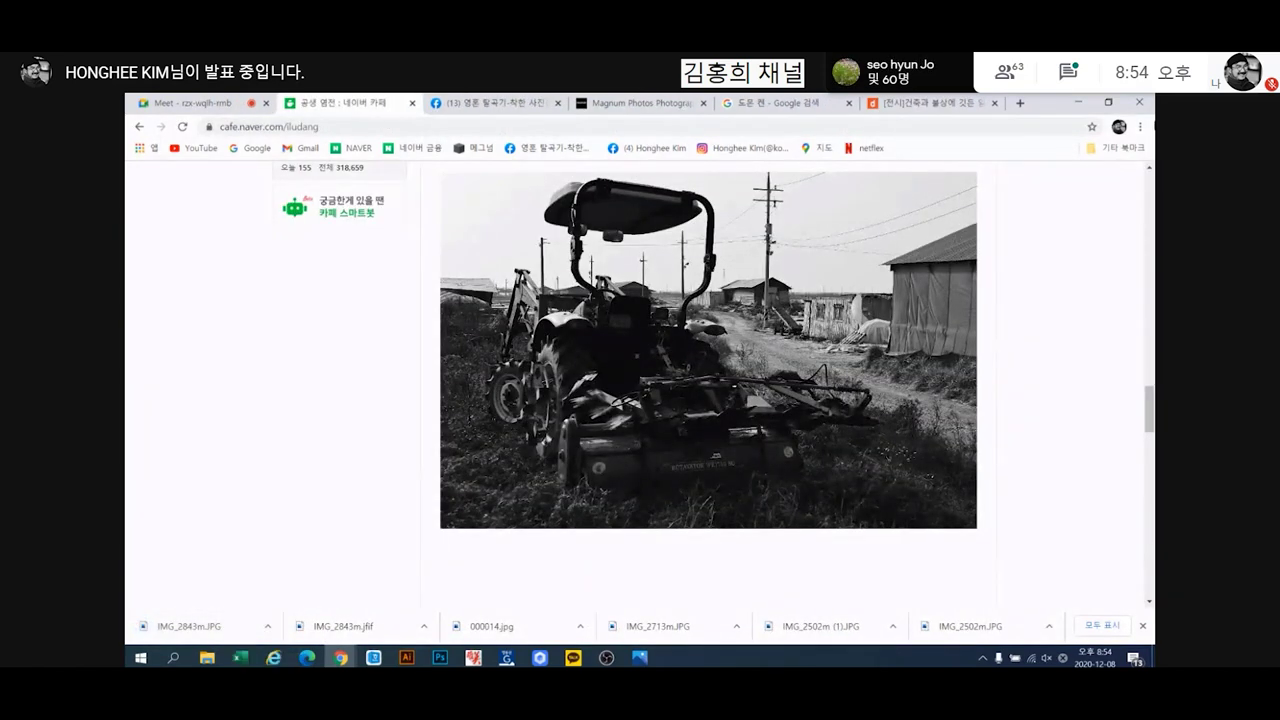
Open the downloaded original tractor photo IMG_2843m.JPG from the Downloads folder in Photoshop
{"action": "left_click", "coordinate": [1079, 104]}
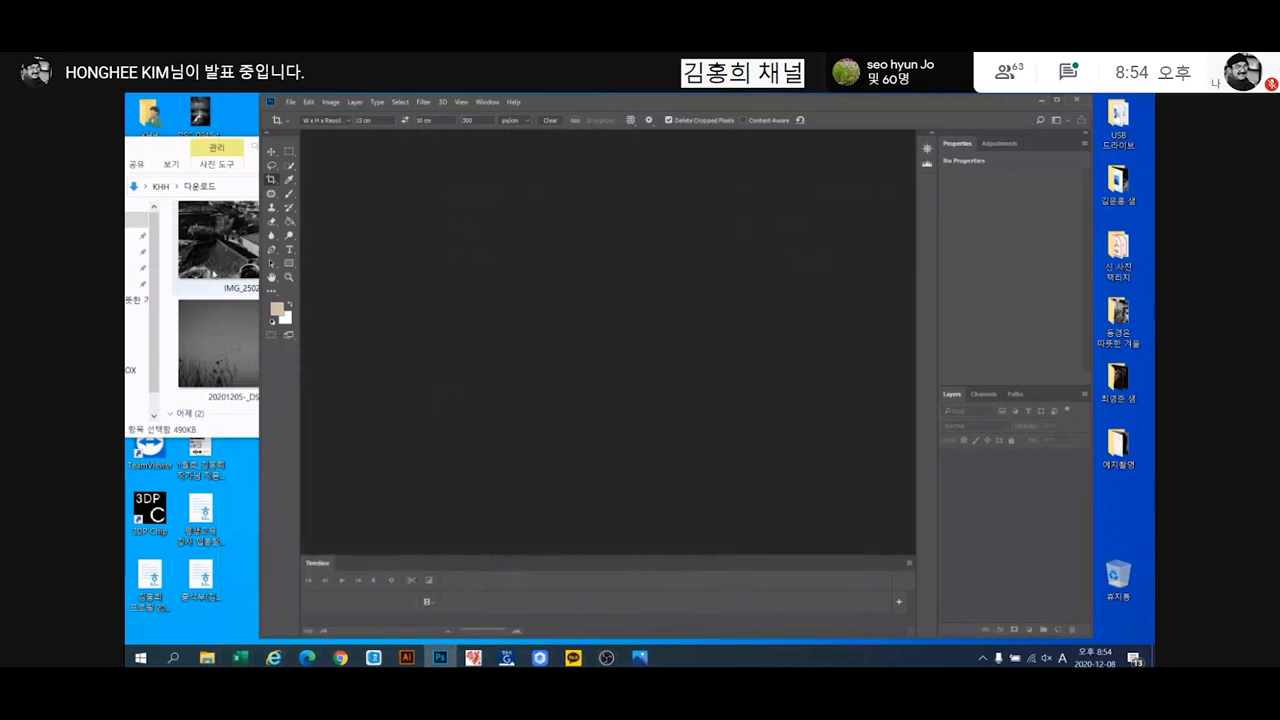
{"action": "left_click", "coordinate": [269, 258]}
{"action": "left_click", "coordinate": [365, 357]}
{"action": "scroll", "coordinate": [365, 357], "scroll_direction": "up", "scroll_amount": 1}
{"action": "left_click_drag", "start_coordinate": [446, 283], "coordinate": [651, 315]}
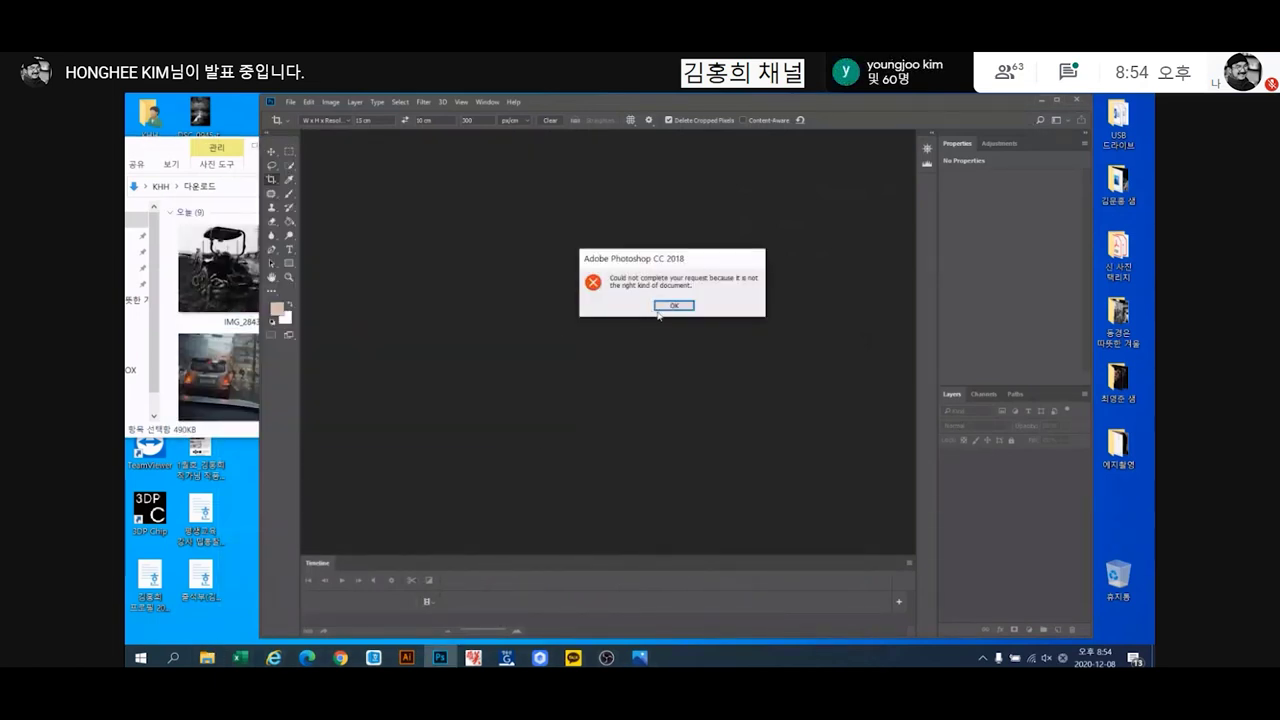
{"action": "left_click", "coordinate": [674, 305]}
{"action": "left_click_drag", "start_coordinate": [218, 268], "coordinate": [516, 348]}
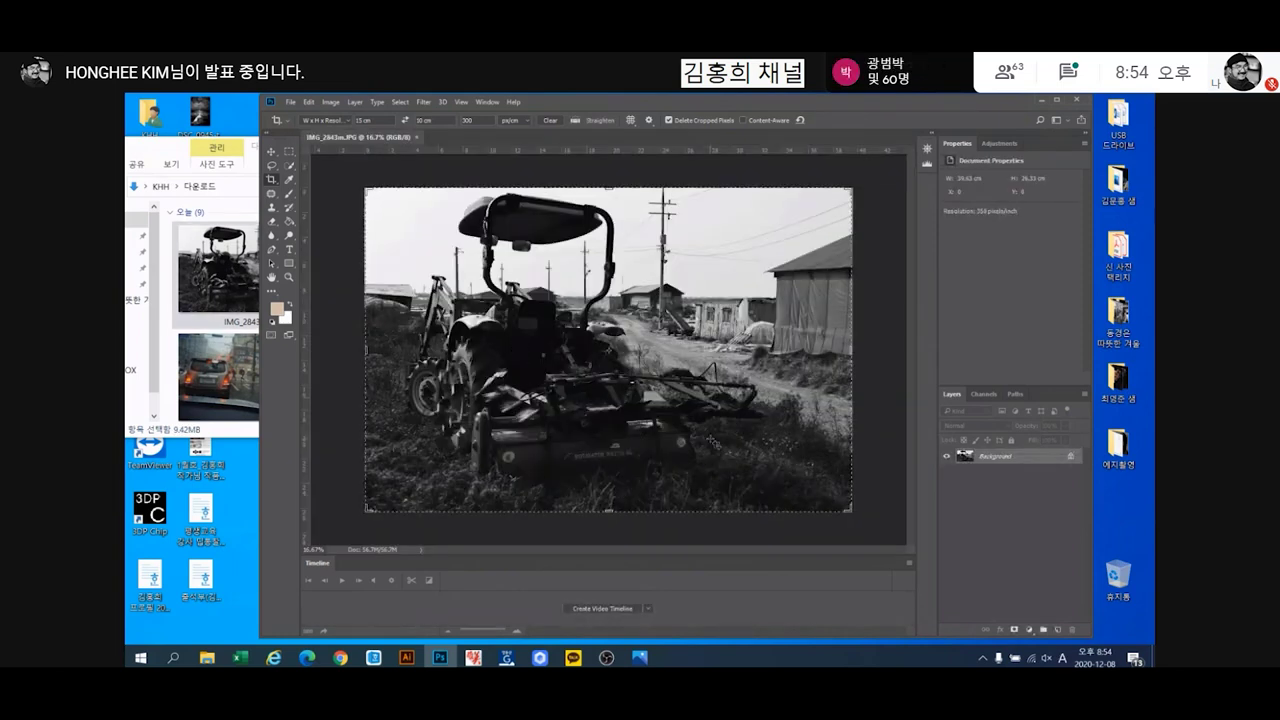
Crop the tractor photo to 15 × 10 cm, cutting off its left side and the tractor's canopy at the top
{"action": "left_click_drag", "start_coordinate": [367, 510], "coordinate": [433, 465]}
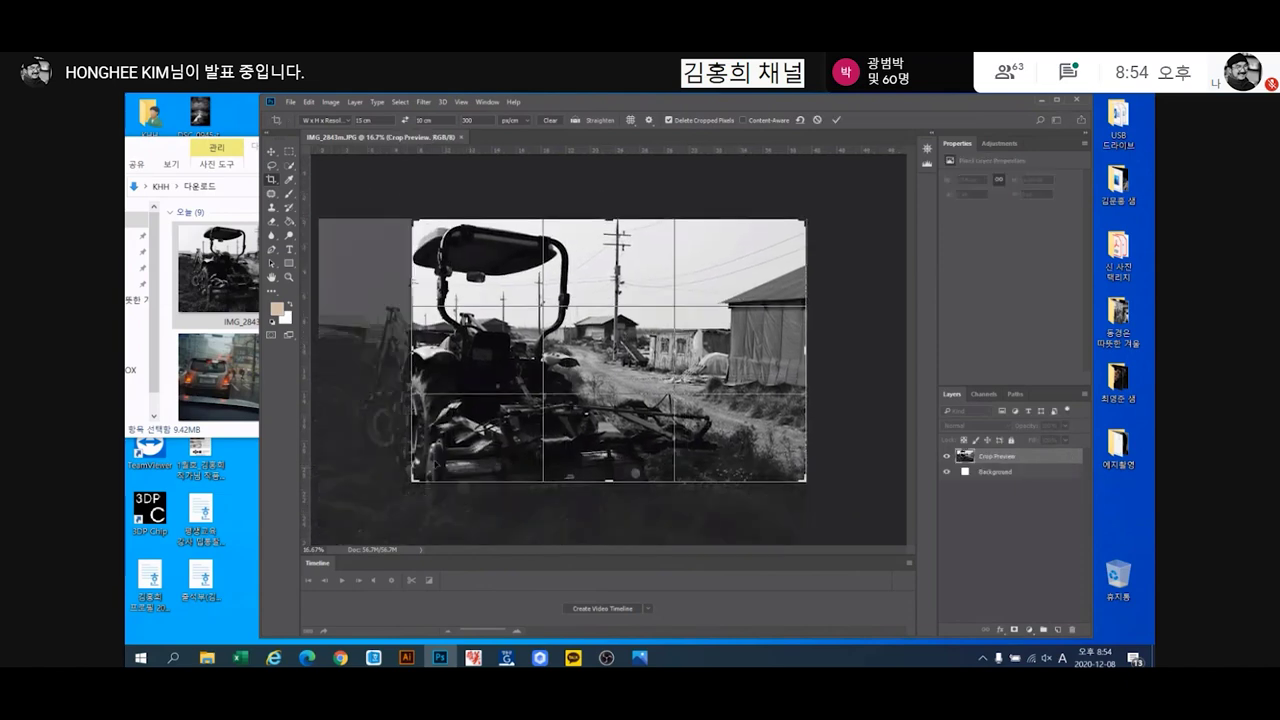
{"action": "left_click_drag", "start_coordinate": [620, 380], "coordinate": [623, 325]}
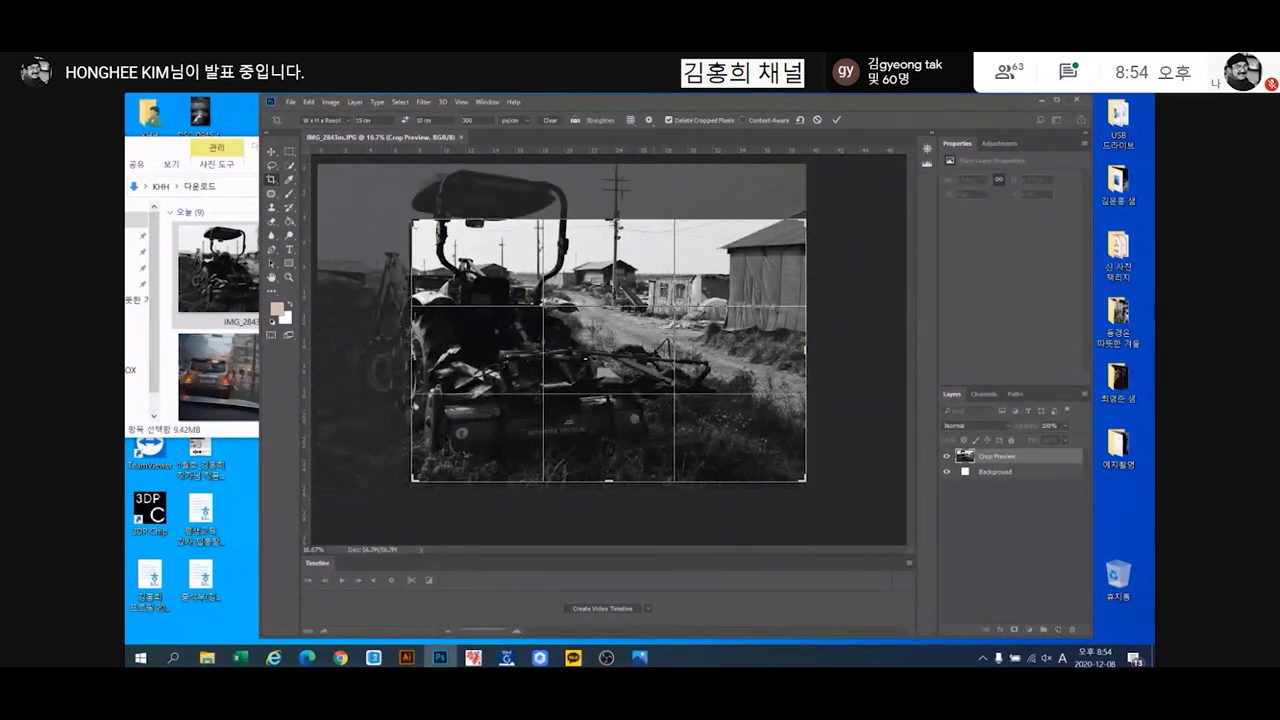
{"action": "key", "text": "Return"}
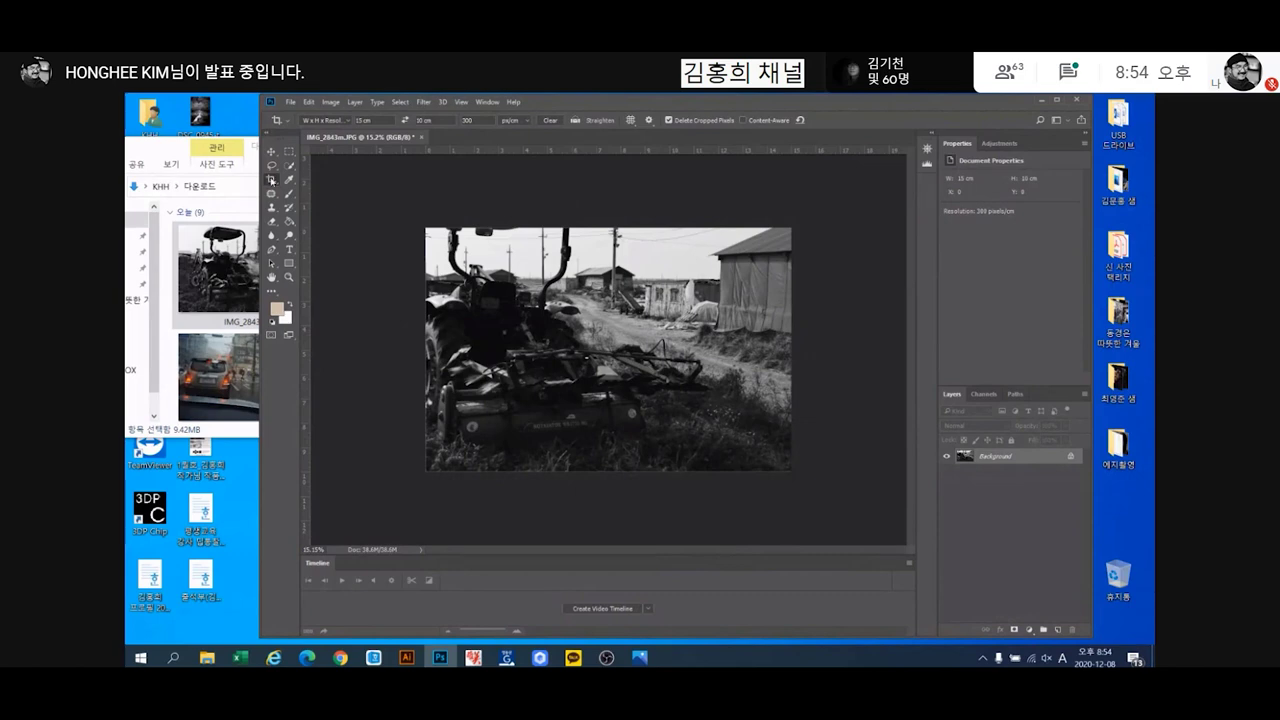
Crop the tractor photo again, trimming its left and top edges with a frame about 14 × 9.4 cm
{"action": "left_click", "coordinate": [271, 180]}
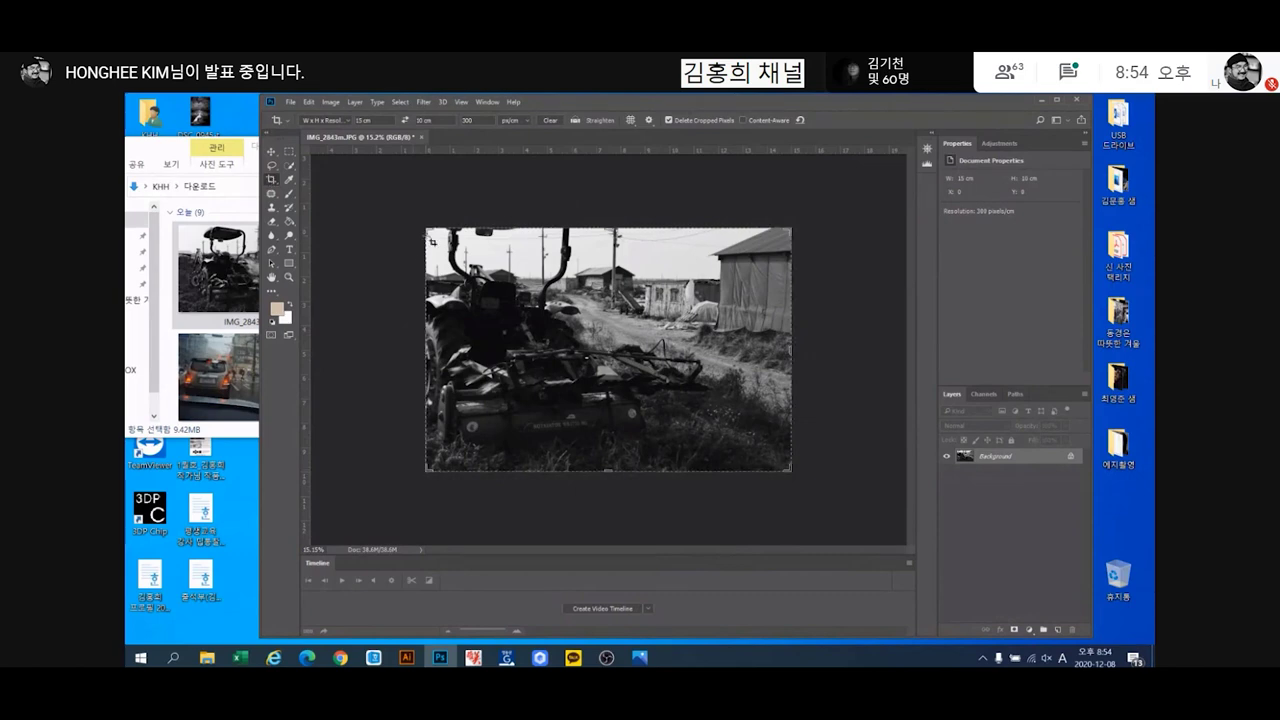
{"action": "left_click_drag", "start_coordinate": [425, 225], "coordinate": [438, 237]}
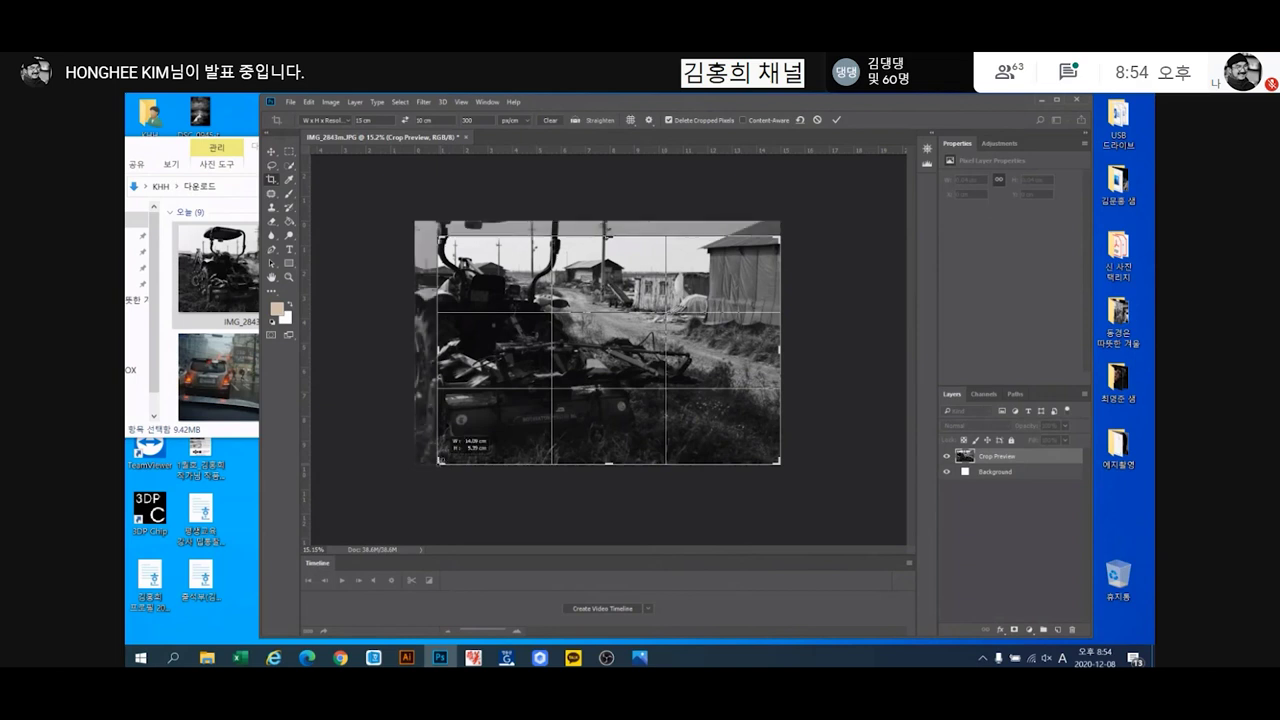
{"action": "key", "text": "Return"}
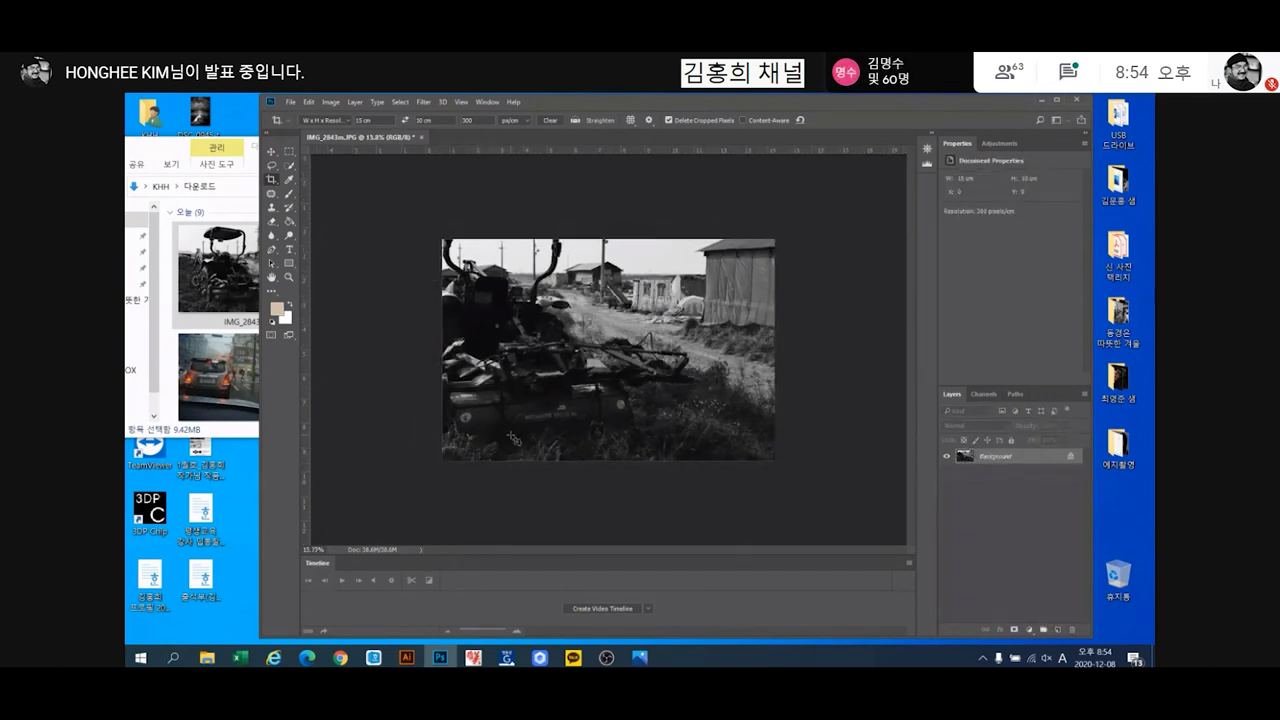
{"action": "key", "text": "ctrl+plus"}
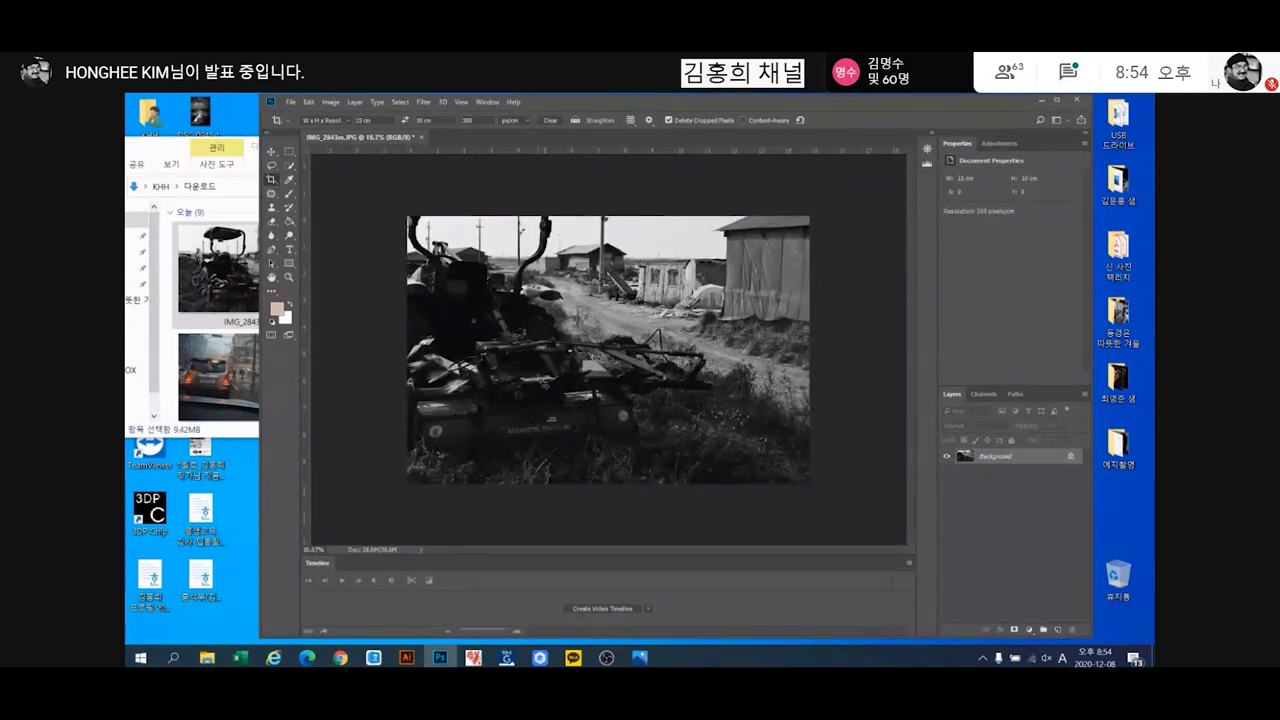
Return to the café post in Chrome and examine its black-and-white photos, from the salt-field ditch to the house with rubble
{"action": "left_click", "coordinate": [1042, 100]}
{"action": "left_click", "coordinate": [340, 658]}
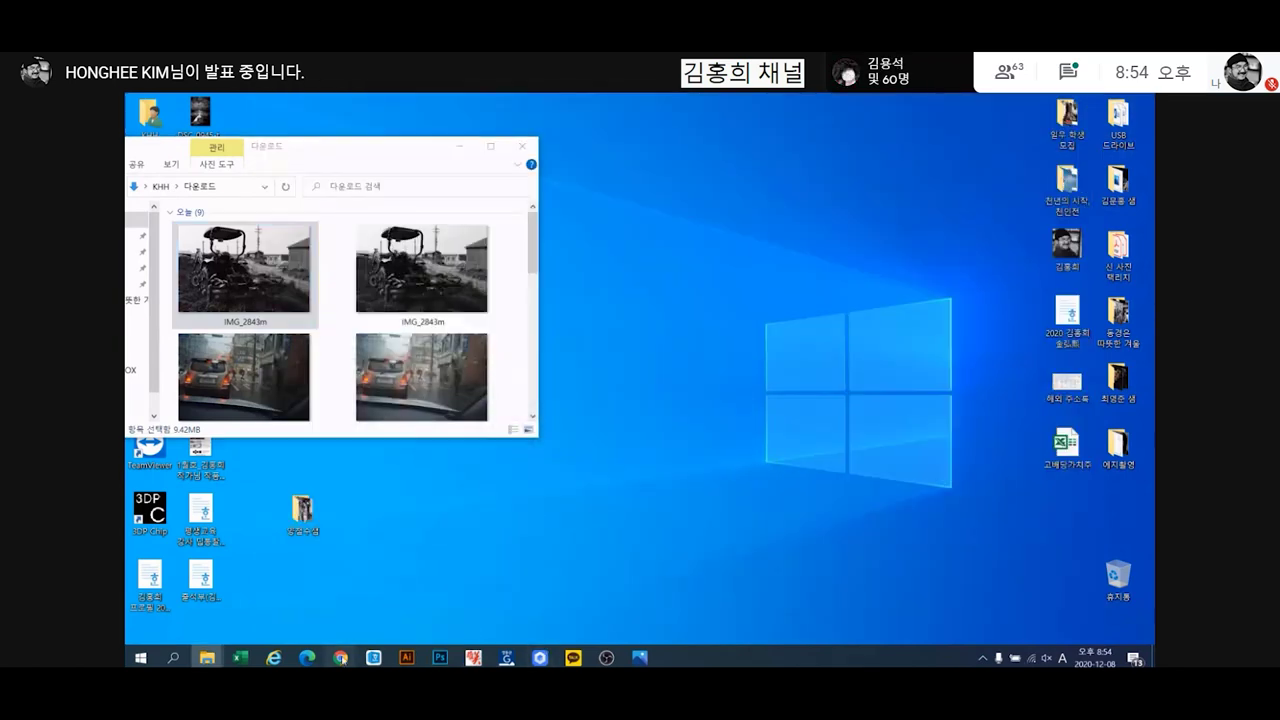
{"action": "left_click", "coordinate": [298, 618]}
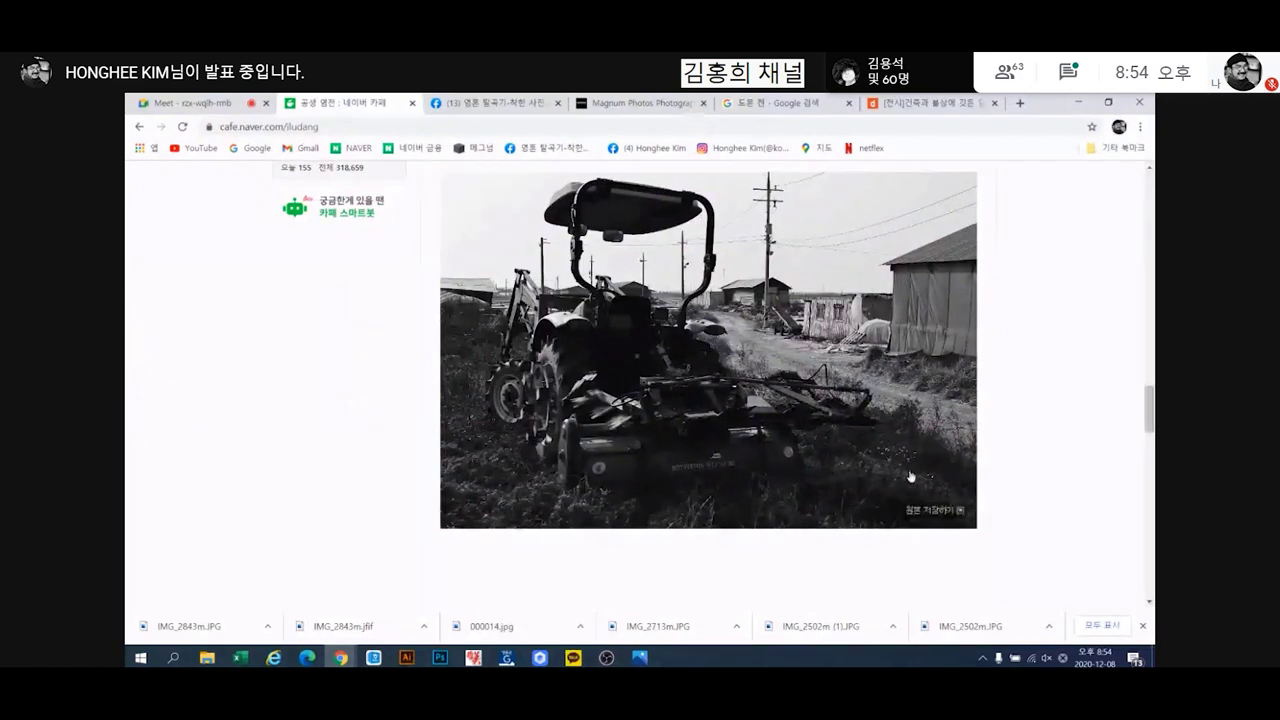
{"action": "scroll", "coordinate": [716, 483], "scroll_direction": "down", "scroll_amount": 4}
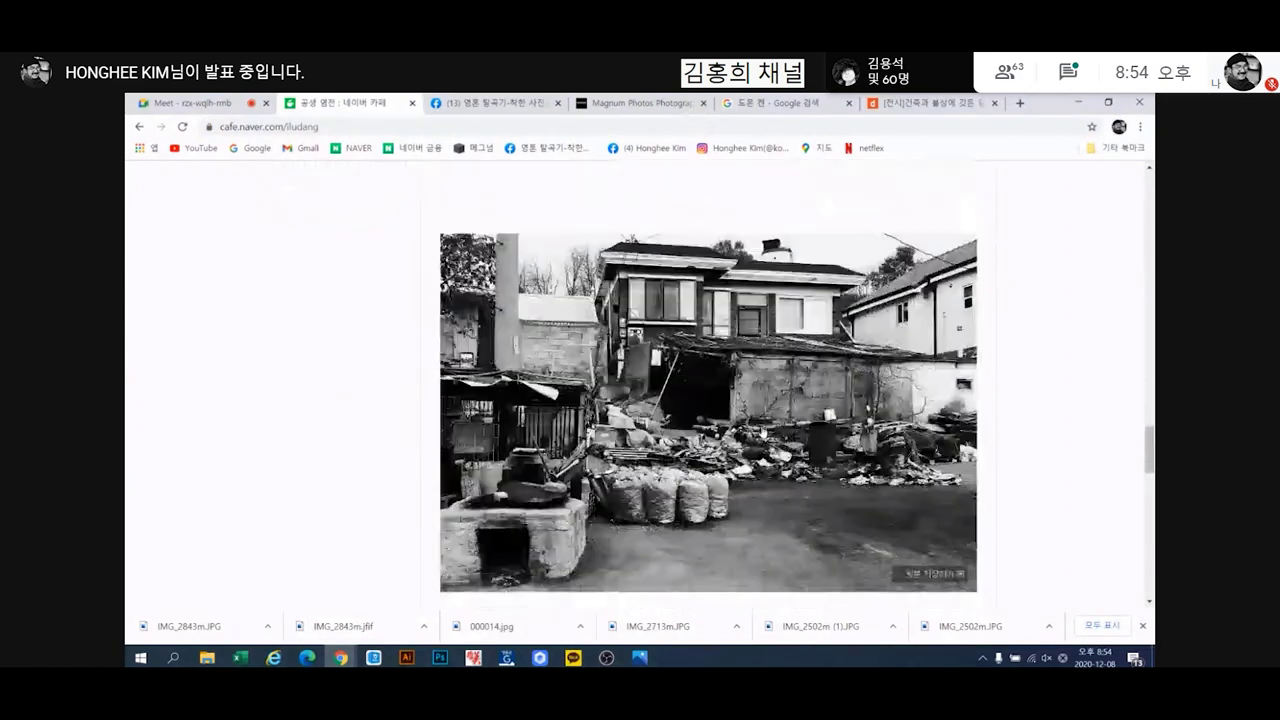
{"action": "scroll", "coordinate": [760, 438], "scroll_direction": "down", "scroll_amount": 1}
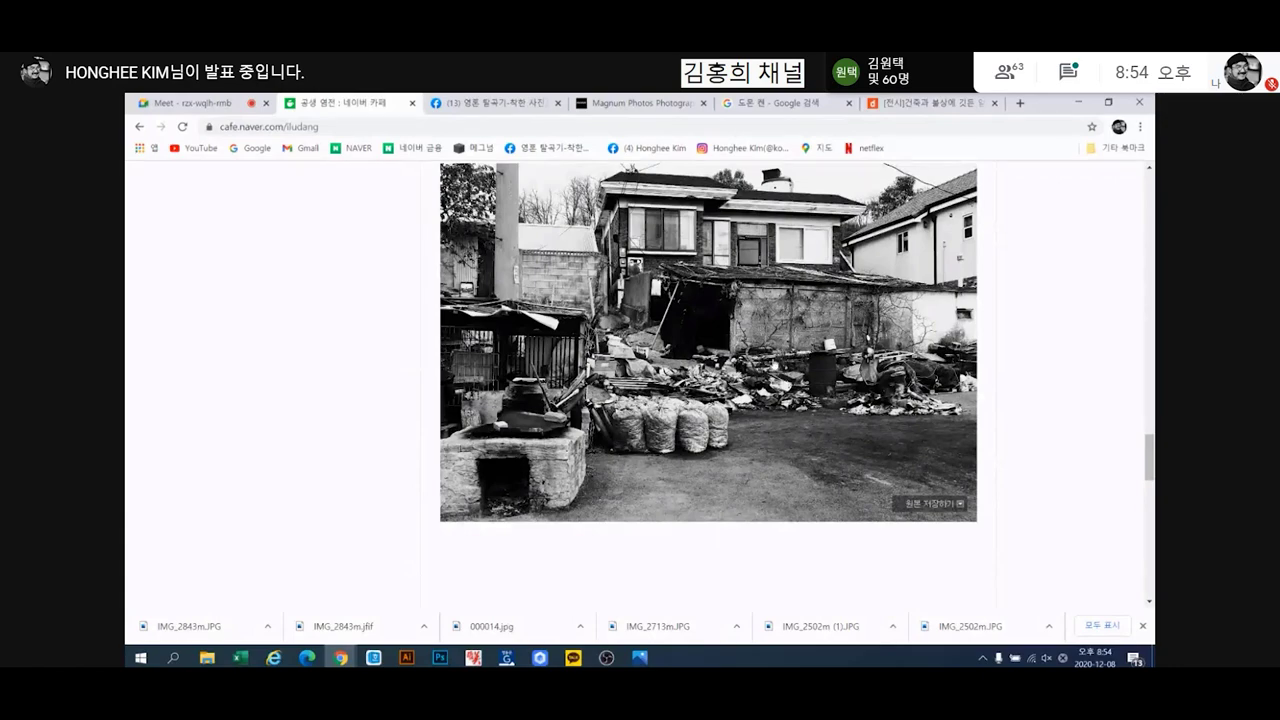
{"action": "scroll", "coordinate": [698, 394], "scroll_direction": "down", "scroll_amount": 5}
{"action": "scroll", "coordinate": [690, 395], "scroll_direction": "up", "scroll_amount": 10}
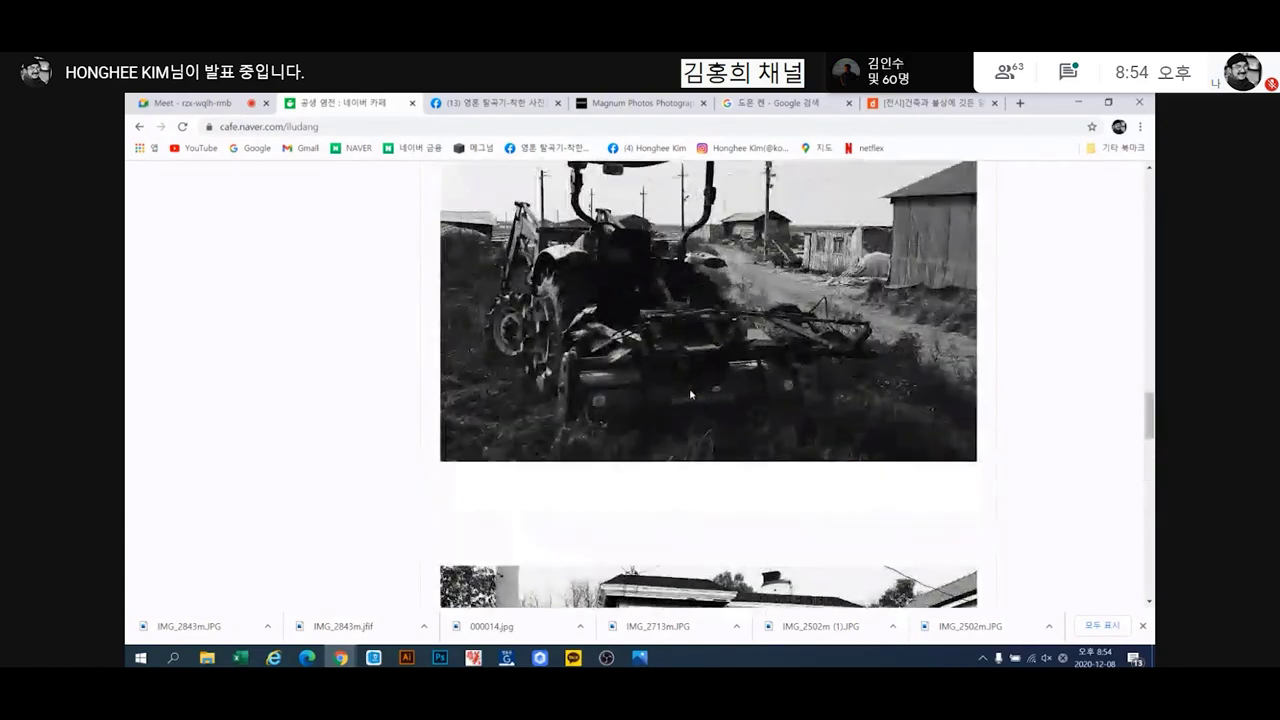
{"action": "scroll", "coordinate": [690, 395], "scroll_direction": "up", "scroll_amount": 15}
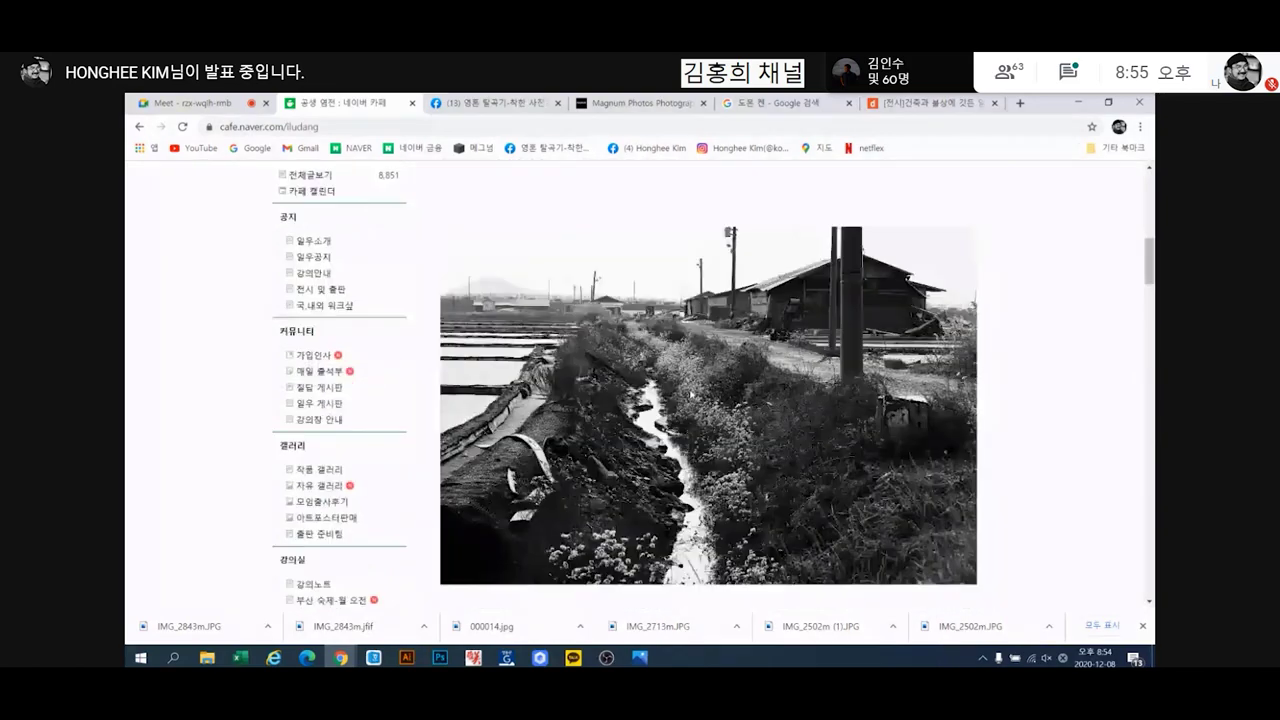
{"action": "scroll", "coordinate": [690, 395], "scroll_direction": "up", "scroll_amount": 3}
{"action": "scroll", "coordinate": [692, 394], "scroll_direction": "down", "scroll_amount": 18}
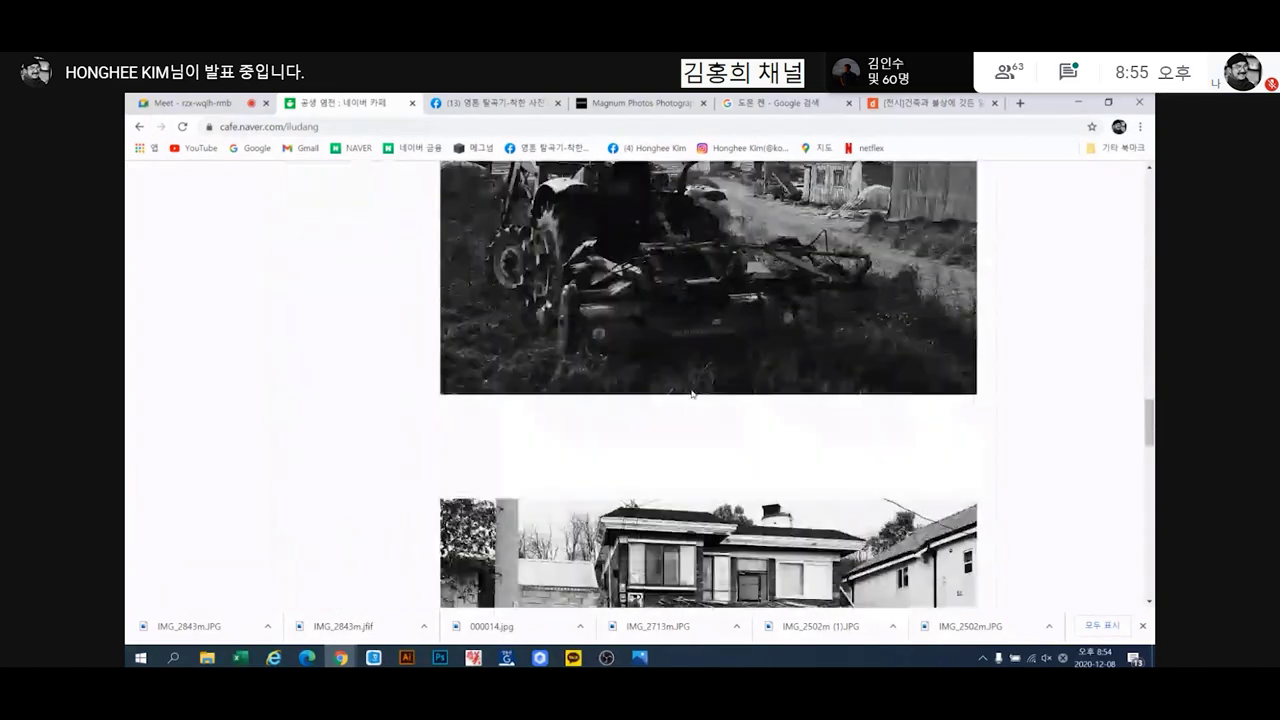
Compare the salt-field, tractor and house photos in the post, and download the original house-with-rubble photo to the PC
{"action": "scroll", "coordinate": [692, 393], "scroll_direction": "down", "scroll_amount": 5}
{"action": "scroll", "coordinate": [692, 393], "scroll_direction": "up", "scroll_amount": 4}
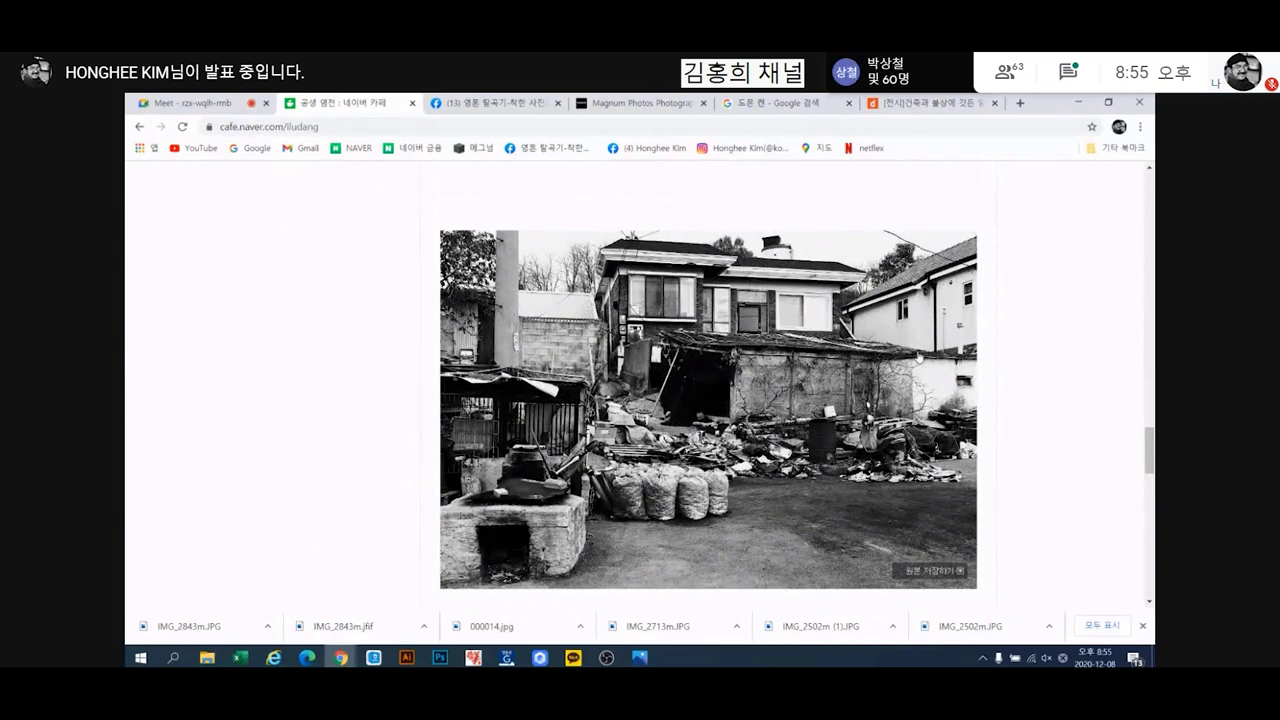
{"action": "scroll", "coordinate": [830, 393], "scroll_direction": "up", "scroll_amount": 10}
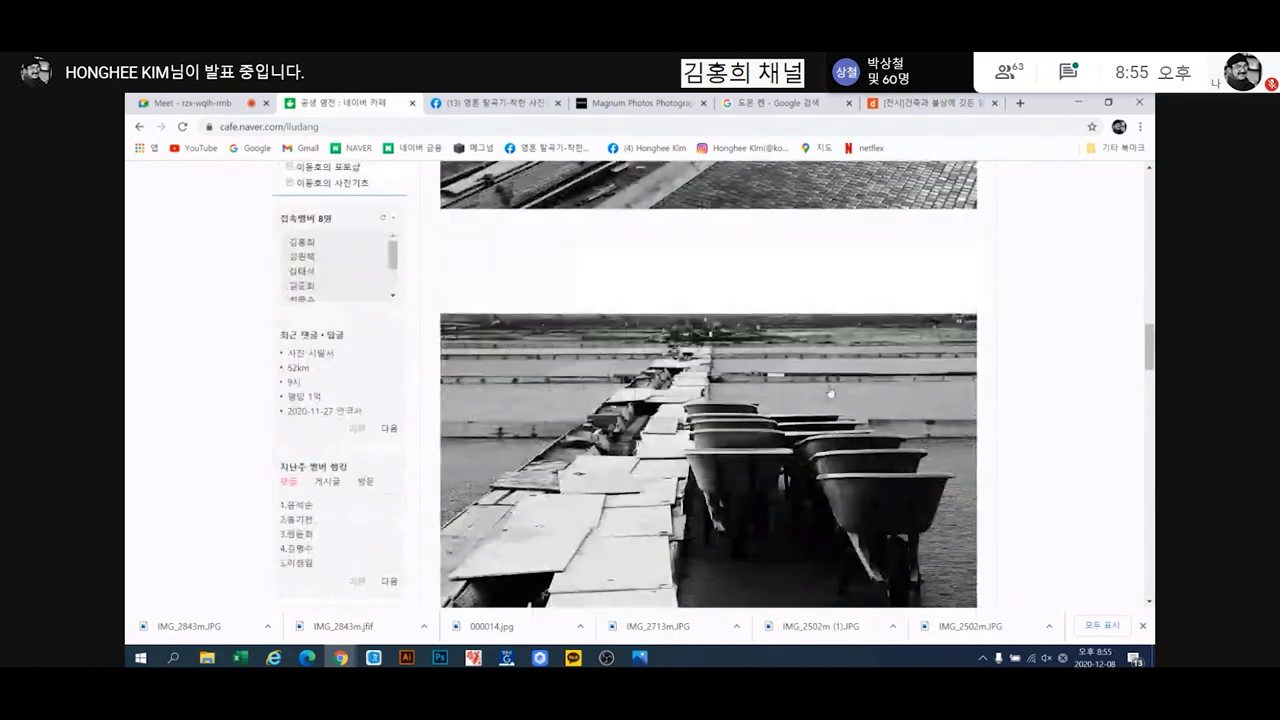
{"action": "scroll", "coordinate": [830, 393], "scroll_direction": "up", "scroll_amount": 5}
{"action": "scroll", "coordinate": [826, 394], "scroll_direction": "down", "scroll_amount": 10}
{"action": "scroll", "coordinate": [824, 394], "scroll_direction": "down", "scroll_amount": 5}
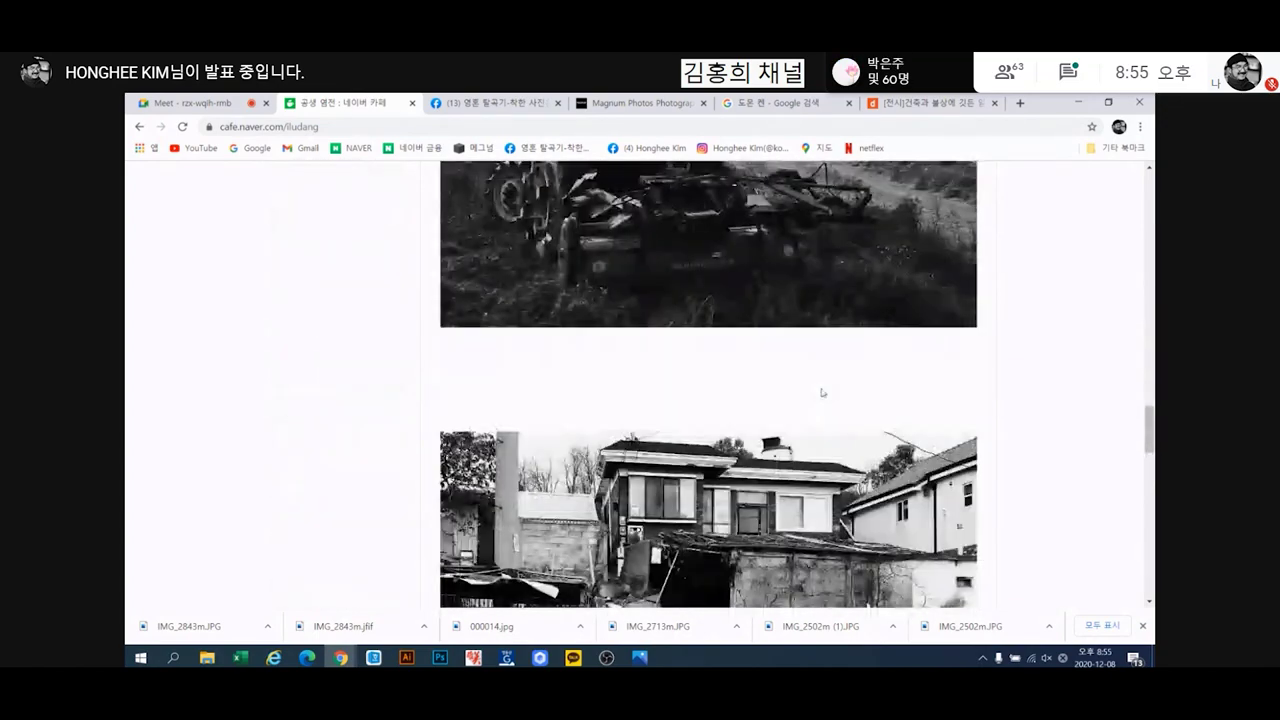
{"action": "right_click", "coordinate": [670, 326]}
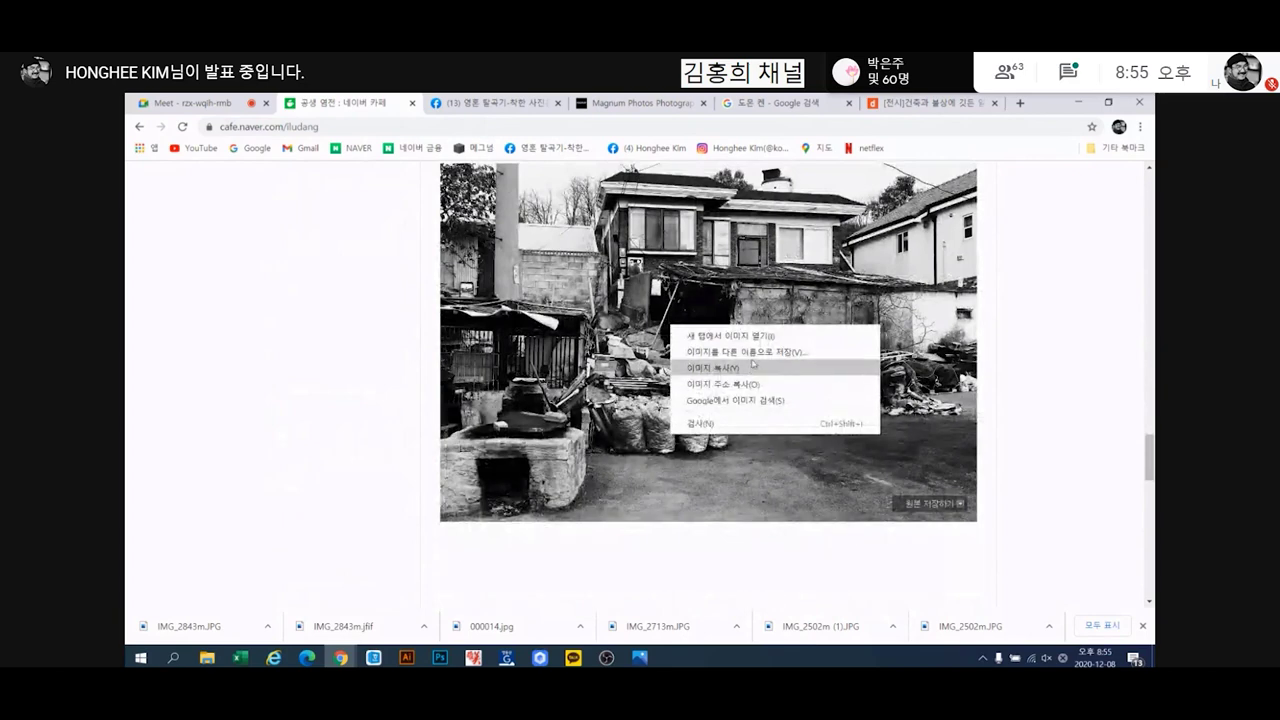
{"action": "left_click", "coordinate": [880, 552]}
{"action": "mouse_move", "coordinate": [919, 505]}
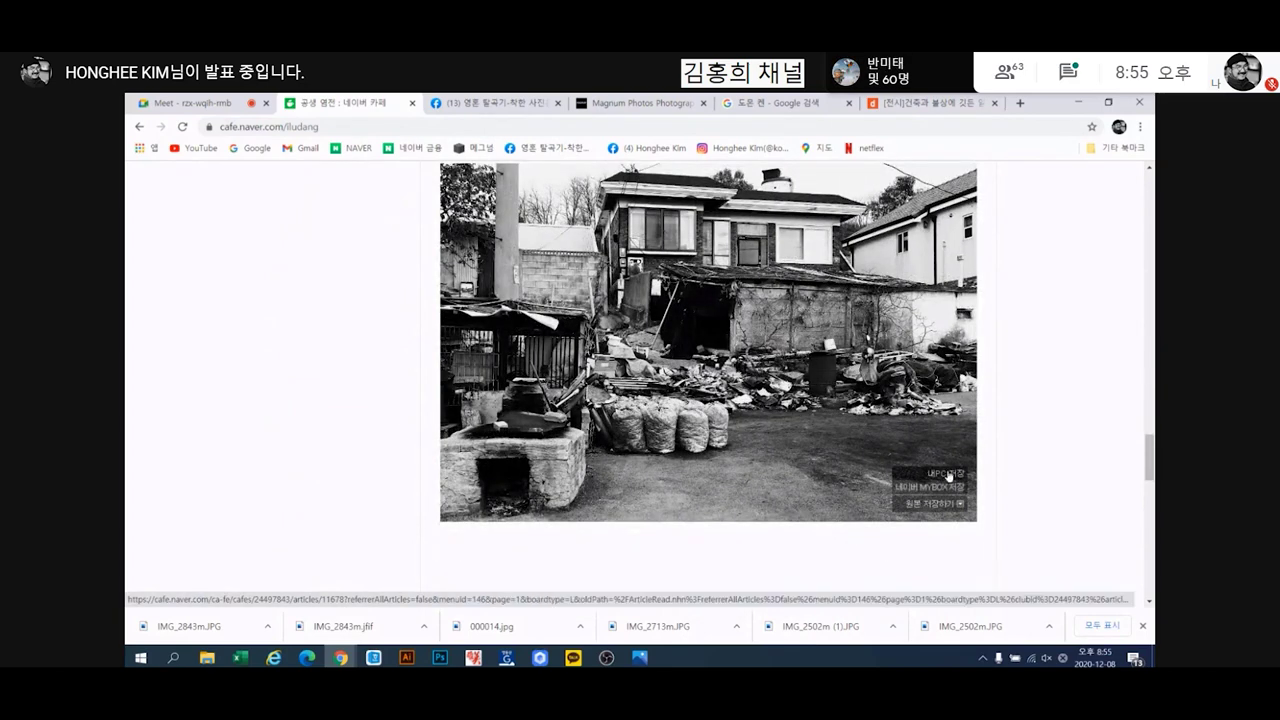
{"action": "left_click", "coordinate": [945, 474]}
Switch to Photoshop and close the cropped tractor photo without saving it
{"action": "key", "text": "super+Down"}
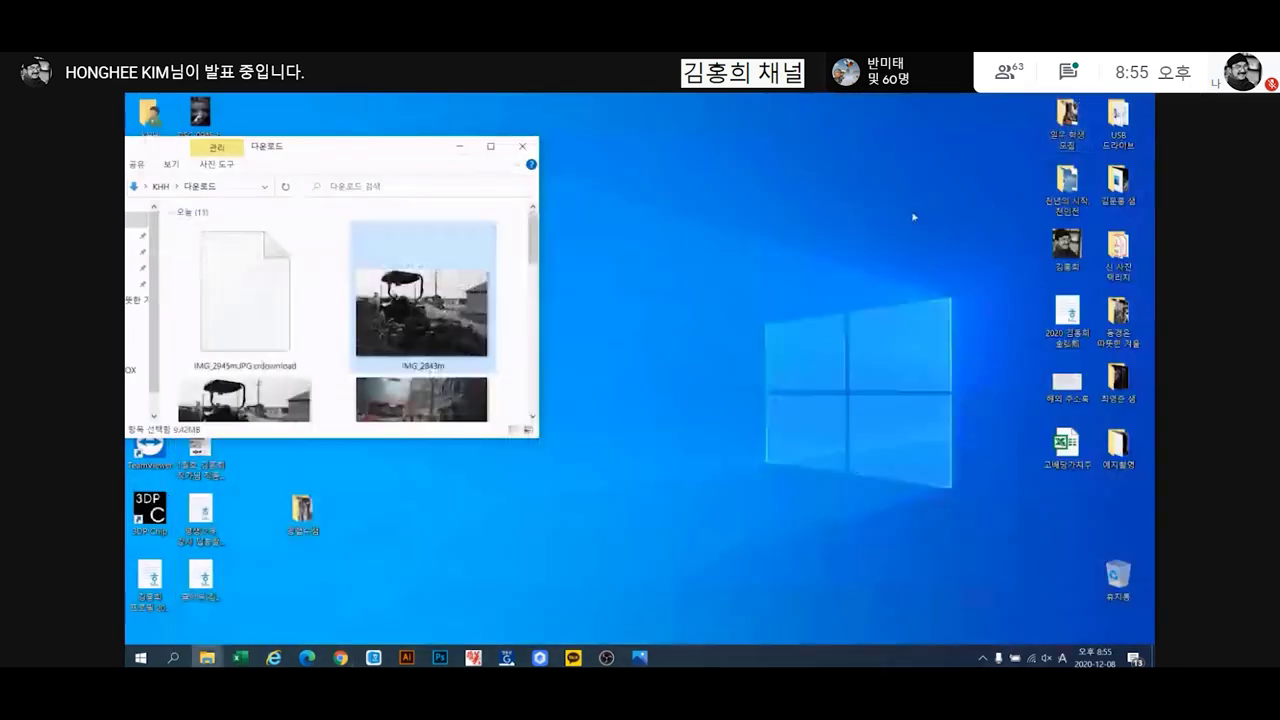
{"action": "left_click", "coordinate": [440, 657]}
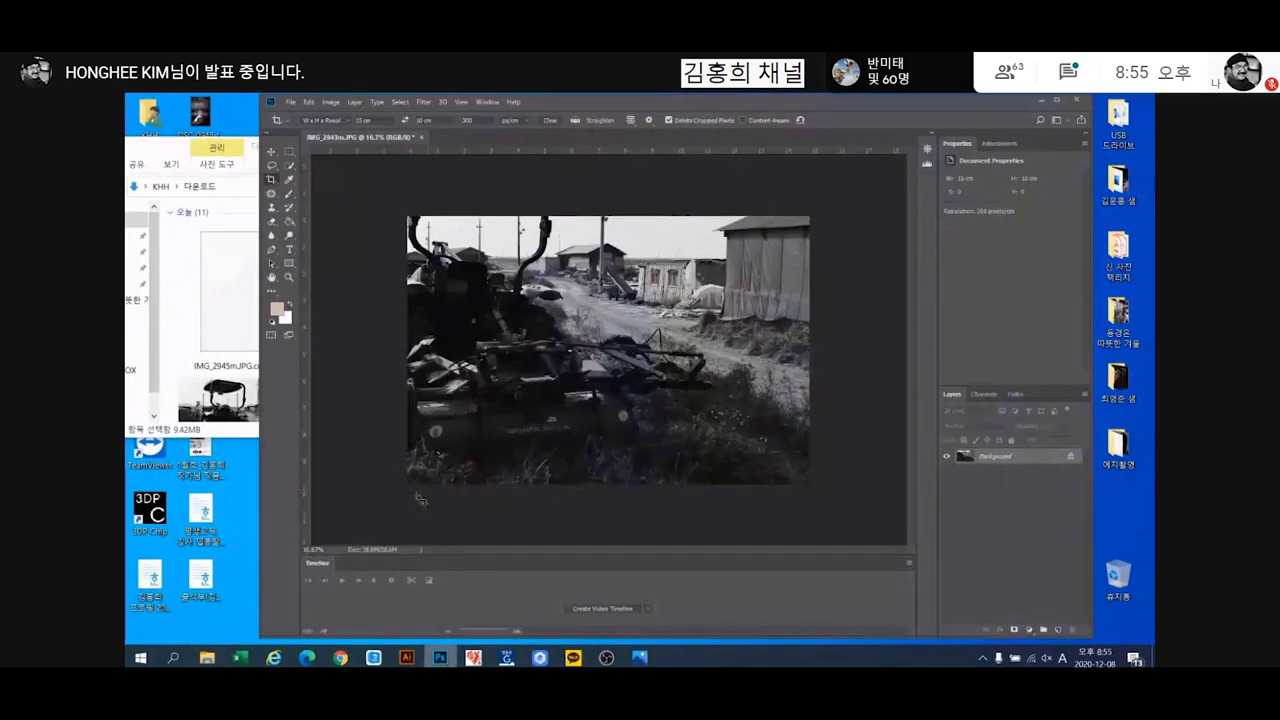
{"action": "left_click", "coordinate": [422, 141]}
{"action": "left_click", "coordinate": [680, 305]}
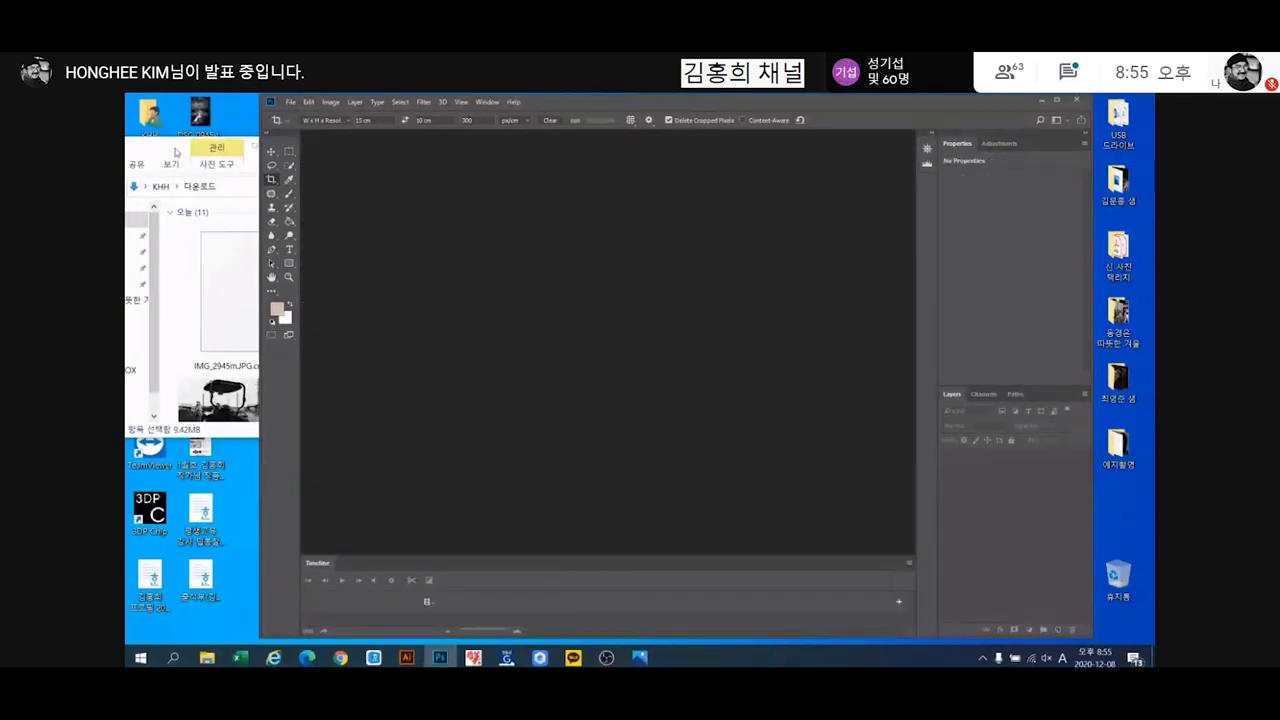
Open the downloaded house photo IMG_2945m.JPG from the Downloads folder in Photoshop
{"action": "left_click", "coordinate": [240, 250]}
{"action": "scroll", "coordinate": [335, 252], "scroll_direction": "down", "scroll_amount": 1}
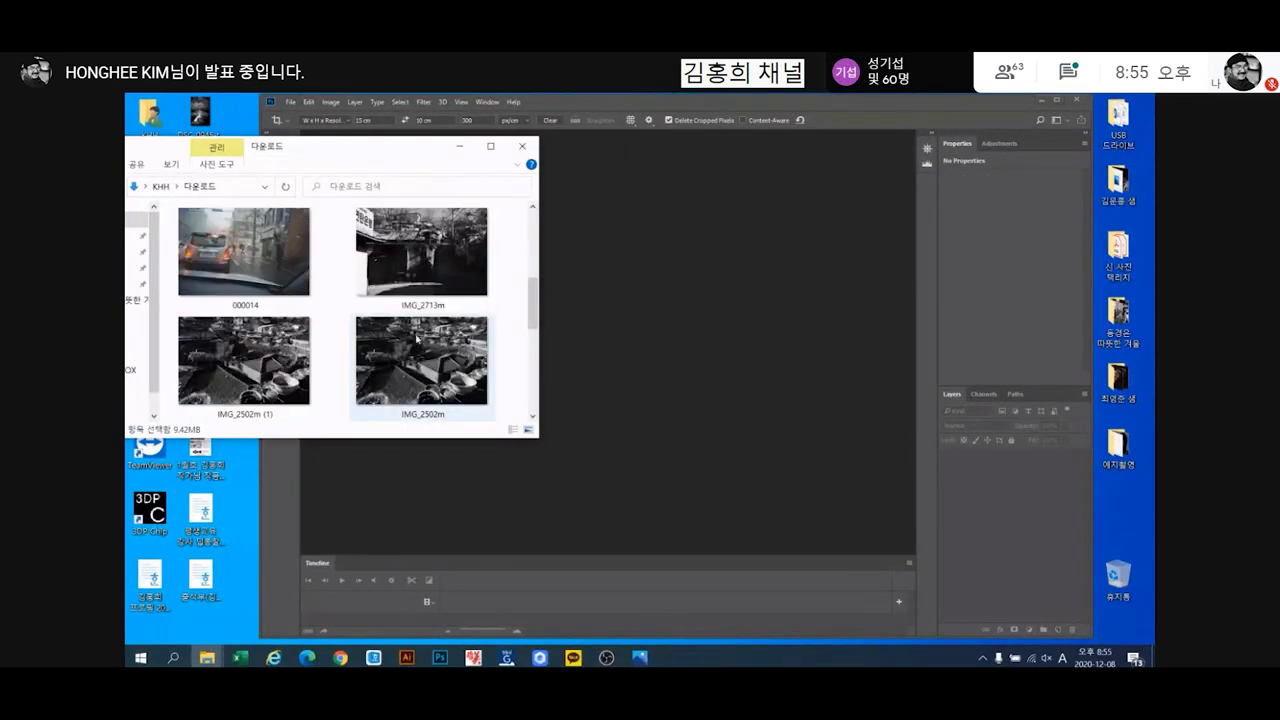
{"action": "left_click_drag", "start_coordinate": [420, 255], "coordinate": [470, 262]}
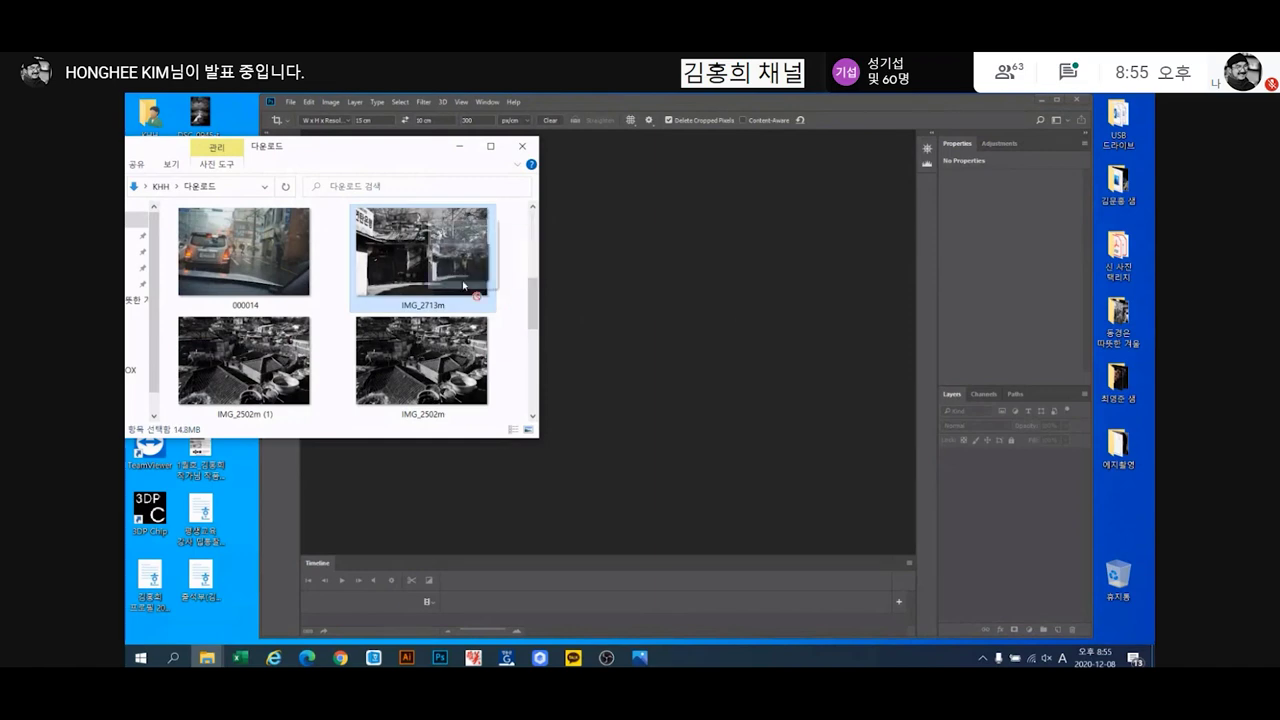
{"action": "scroll", "coordinate": [336, 322], "scroll_direction": "down", "scroll_amount": 2}
{"action": "left_click_drag", "start_coordinate": [308, 330], "coordinate": [656, 380]}
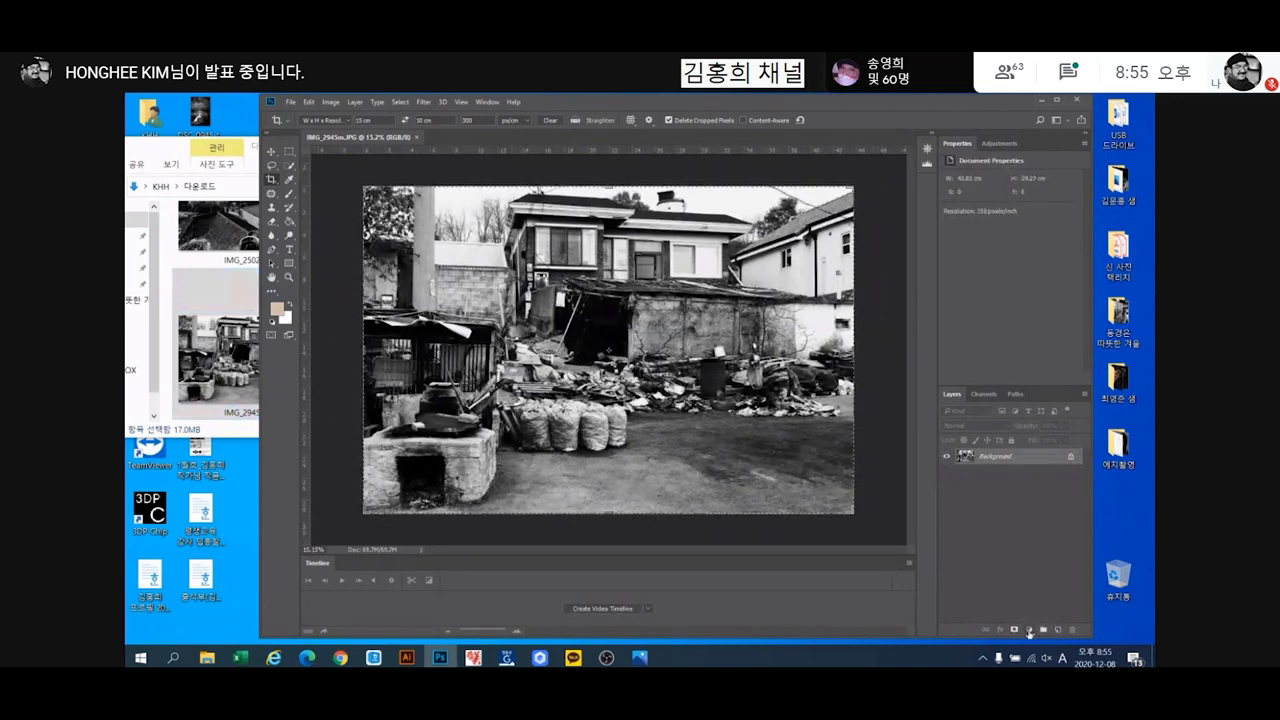
Add a Curves adjustment layer that darkens the midtones from 140 to 127, lowers the white point slightly and moves the black point to input 10
{"action": "left_click", "coordinate": [1029, 630]}
{"action": "left_click", "coordinate": [1054, 448]}
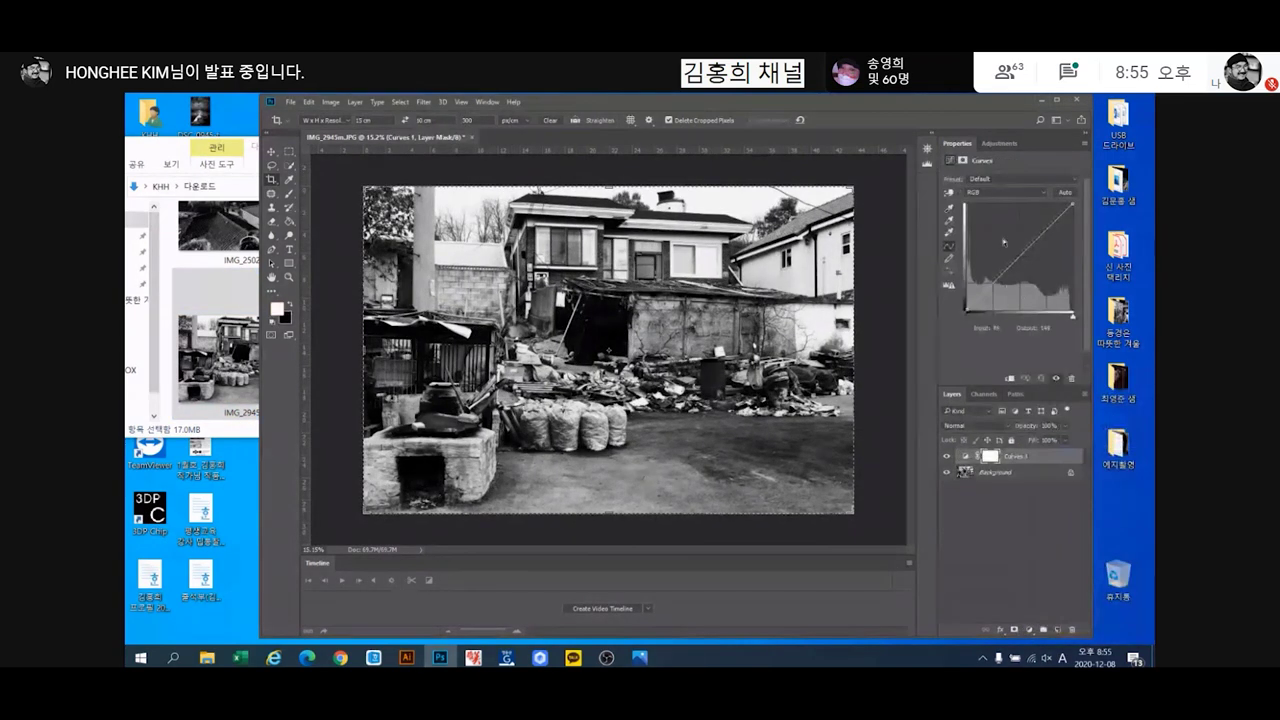
{"action": "left_click_drag", "start_coordinate": [1023, 254], "coordinate": [1024, 257]}
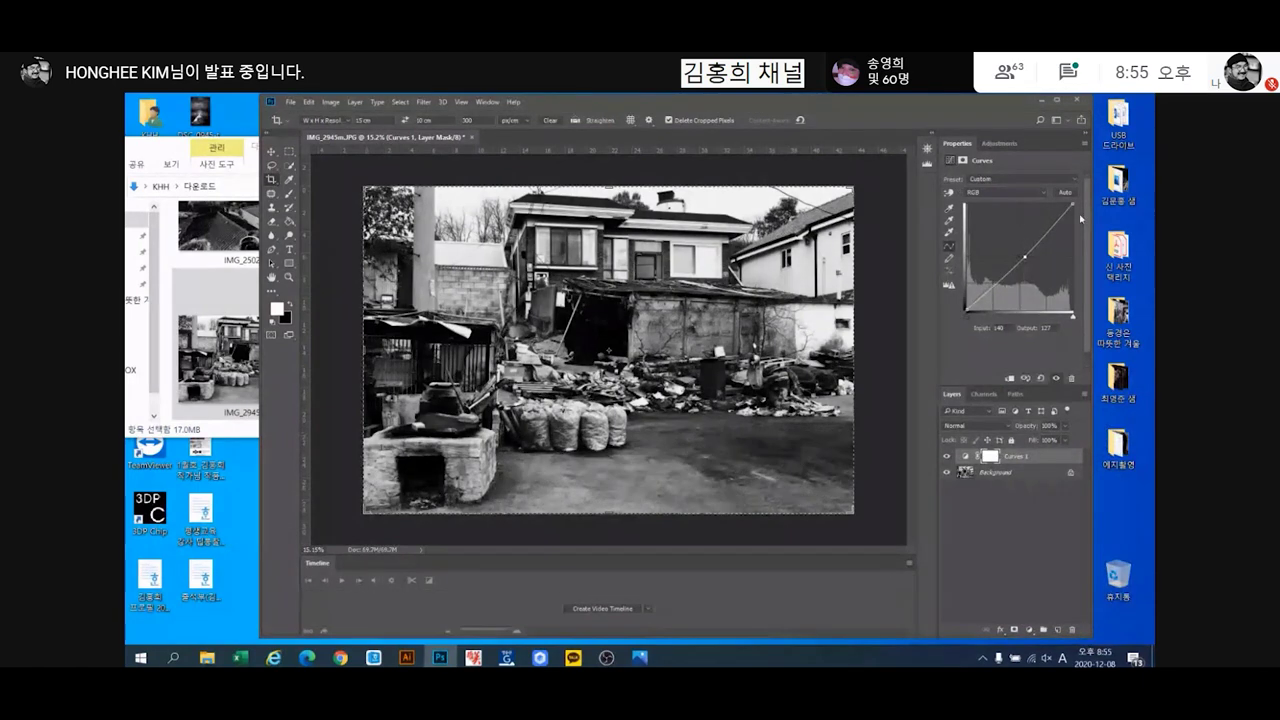
{"action": "left_click_drag", "start_coordinate": [1073, 204], "coordinate": [1076, 210]}
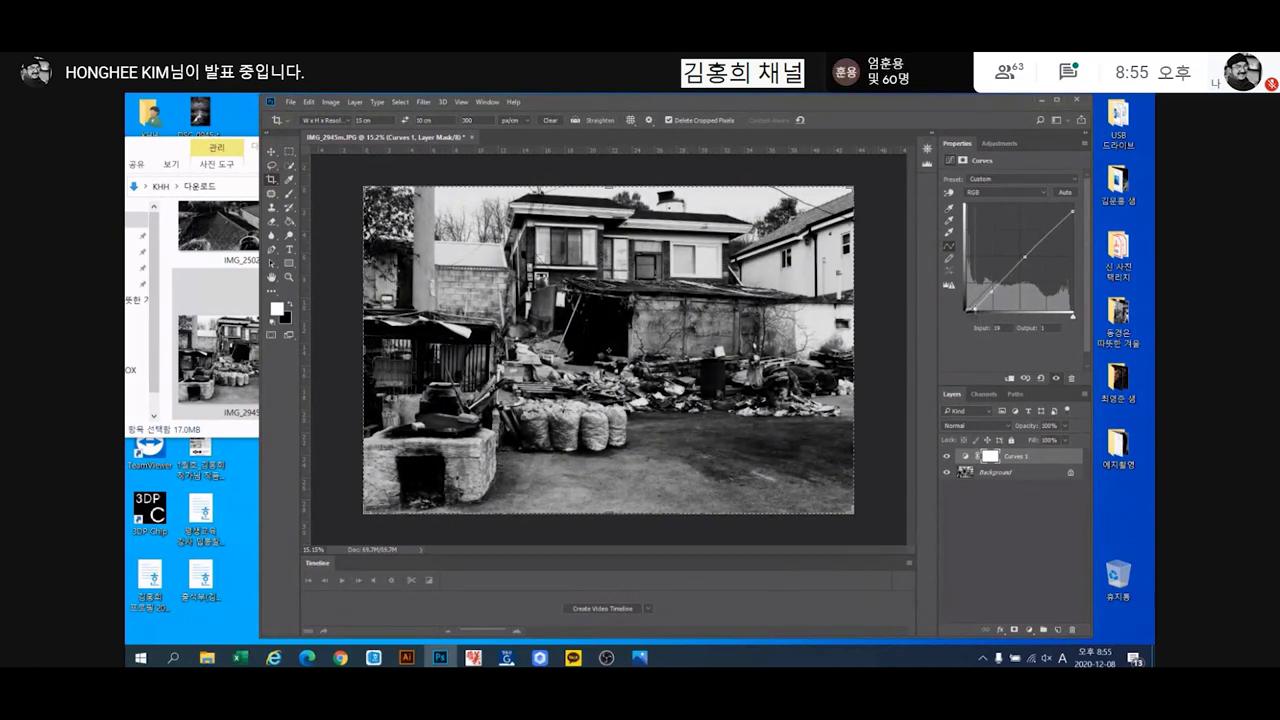
{"action": "left_click_drag", "start_coordinate": [972, 314], "coordinate": [970, 315]}
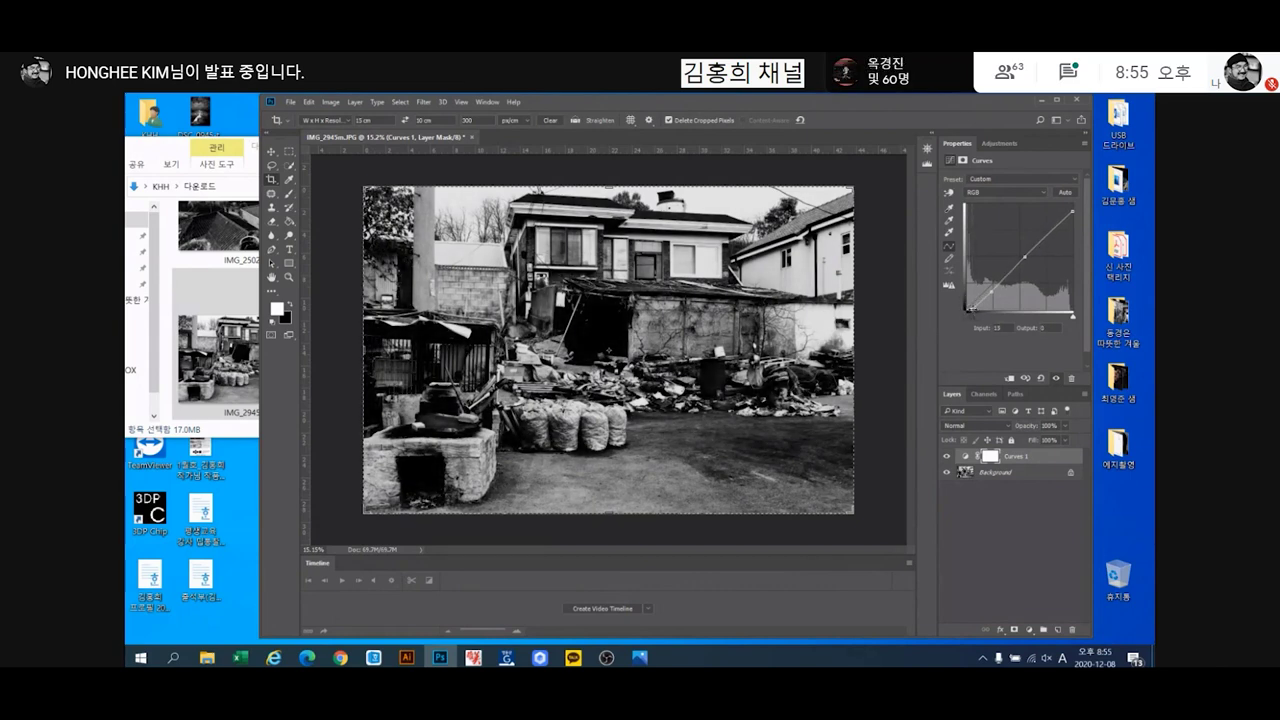
Add a second Curves adjustment layer and darken the highlights with on-image adjustment, sampling the house's bright upper window
{"action": "left_click", "coordinate": [1031, 629]}
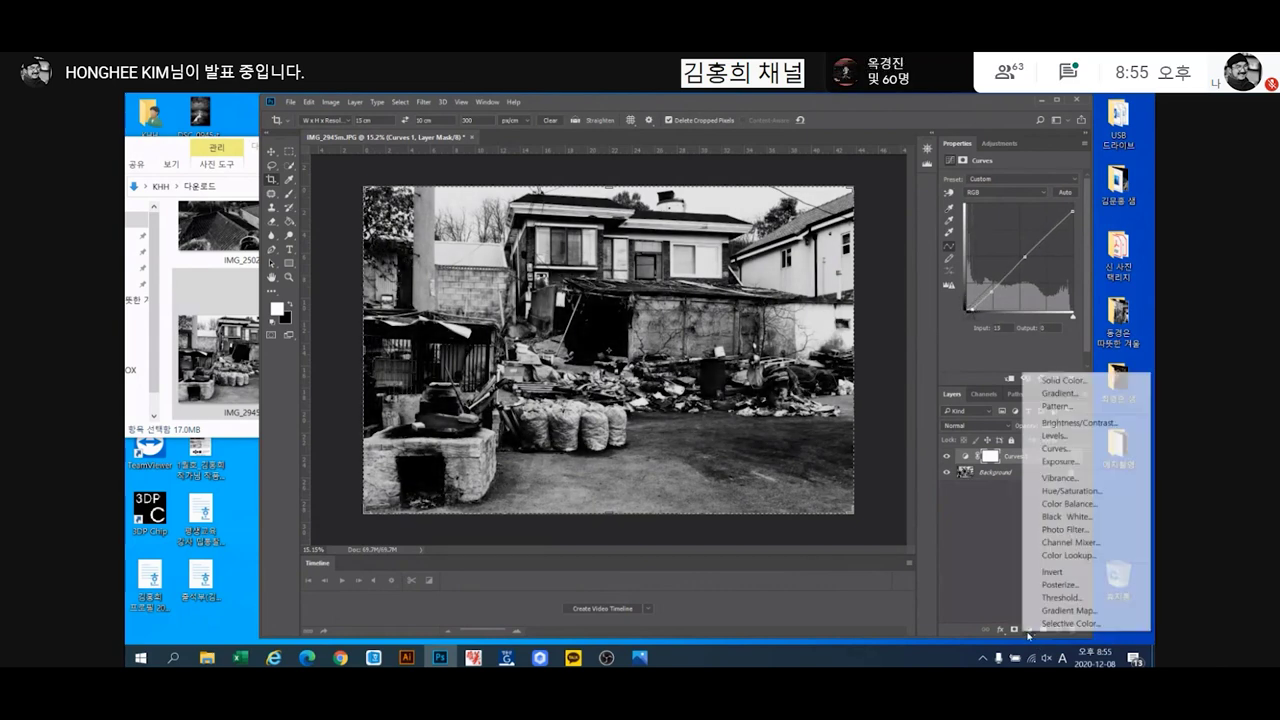
{"action": "left_click", "coordinate": [1080, 454]}
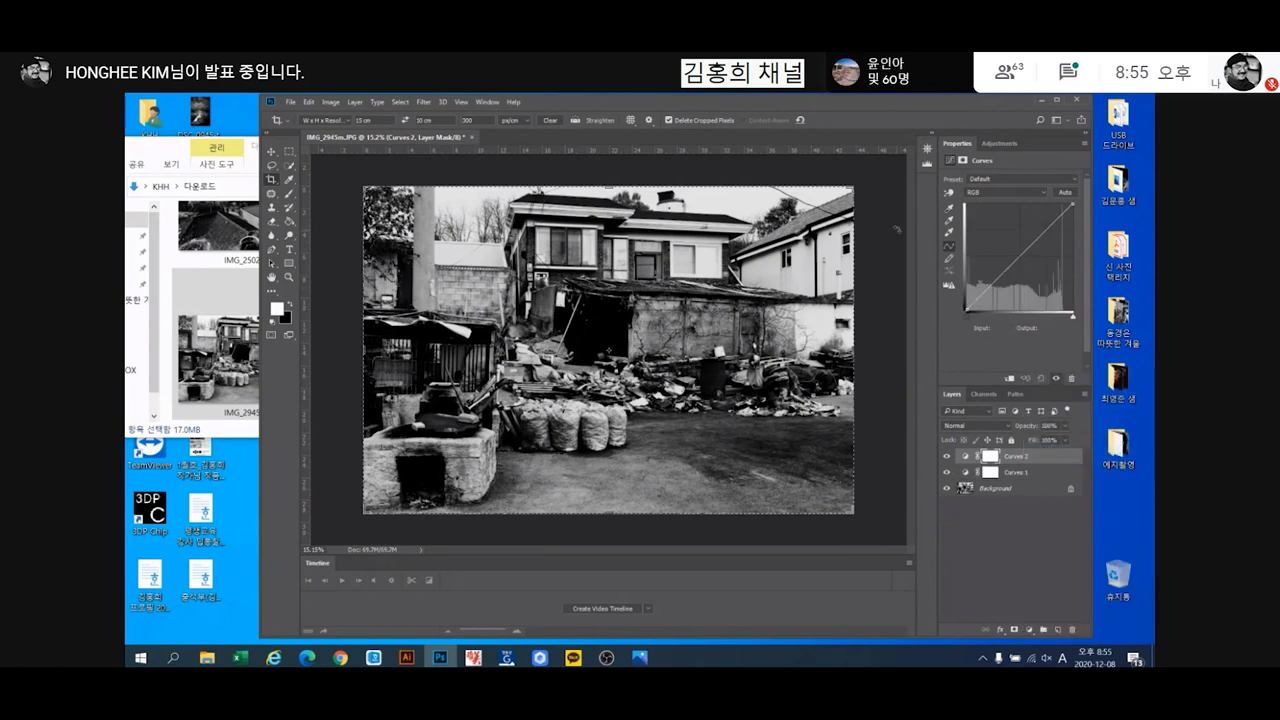
{"action": "left_click", "coordinate": [950, 192]}
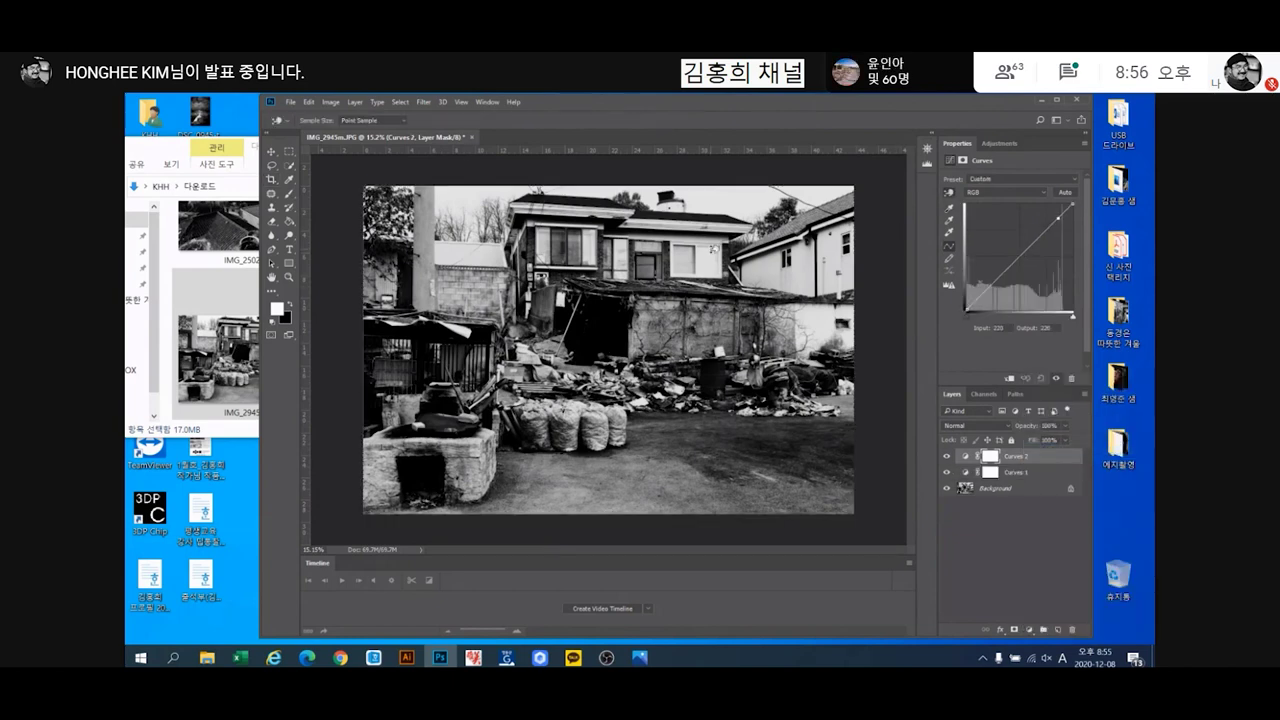
{"action": "left_click_drag", "start_coordinate": [712, 248], "coordinate": [715, 256]}
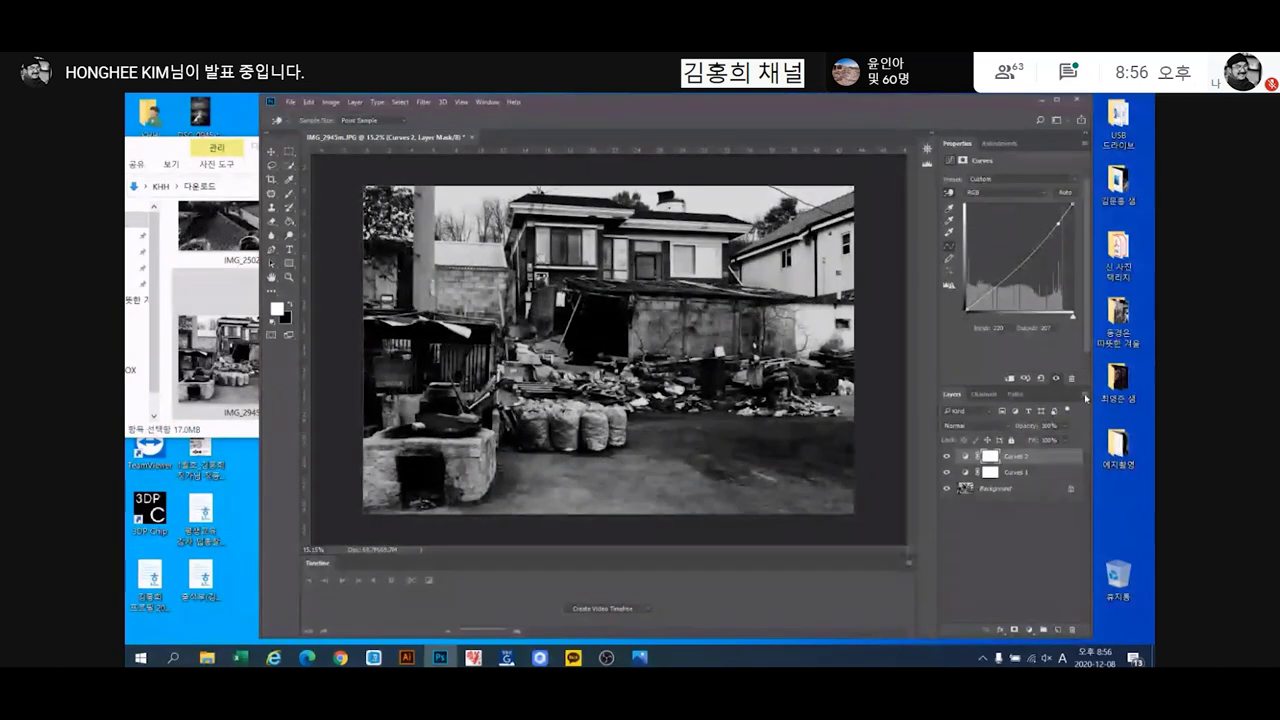
Flatten the image and save it as the JPEG copy IMG_2945m-1 in the Downloads folder
{"action": "left_click", "coordinate": [1084, 398]}
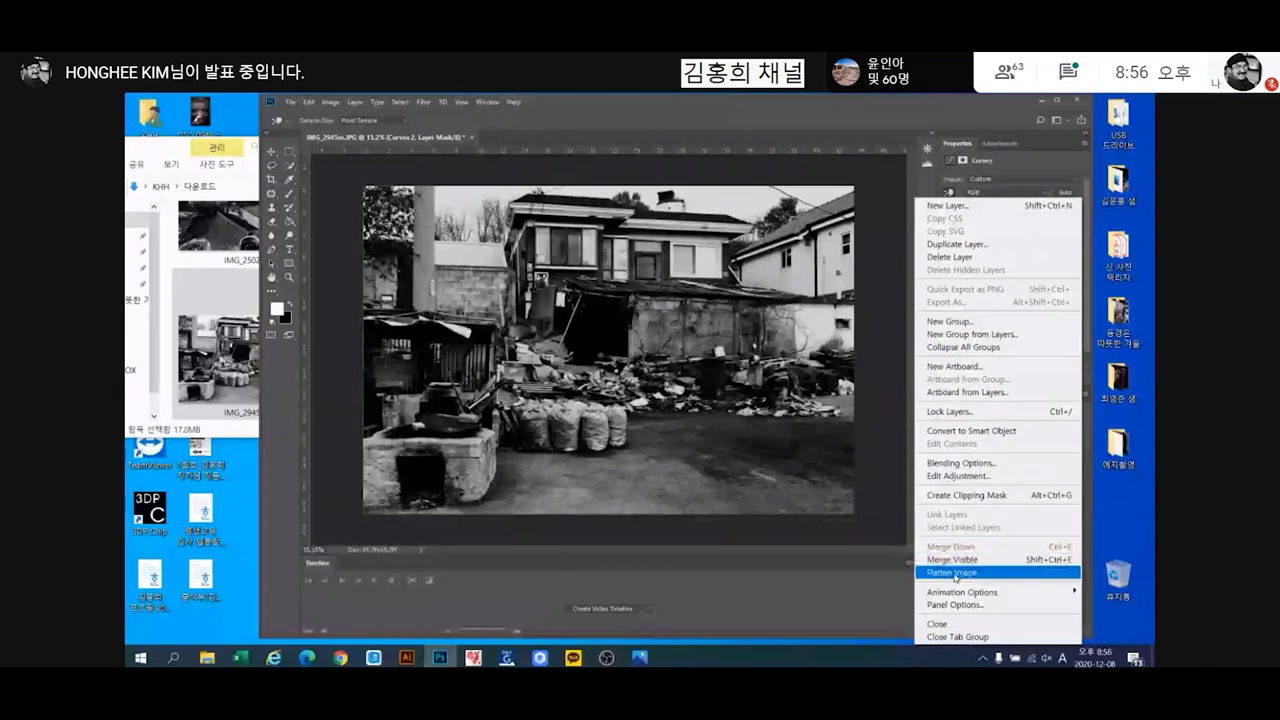
{"action": "left_click", "coordinate": [1035, 569]}
{"action": "left_click", "coordinate": [299, 101]}
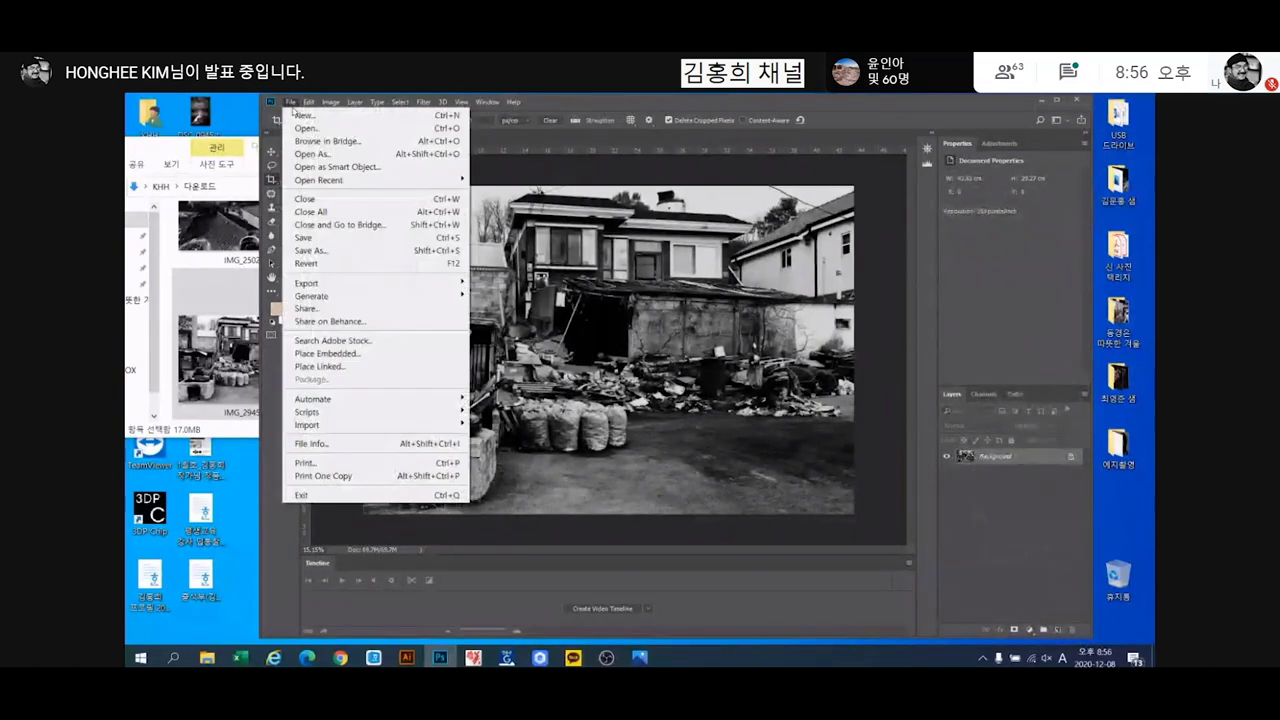
{"action": "left_click", "coordinate": [340, 242]}
{"action": "left_click", "coordinate": [419, 347]}
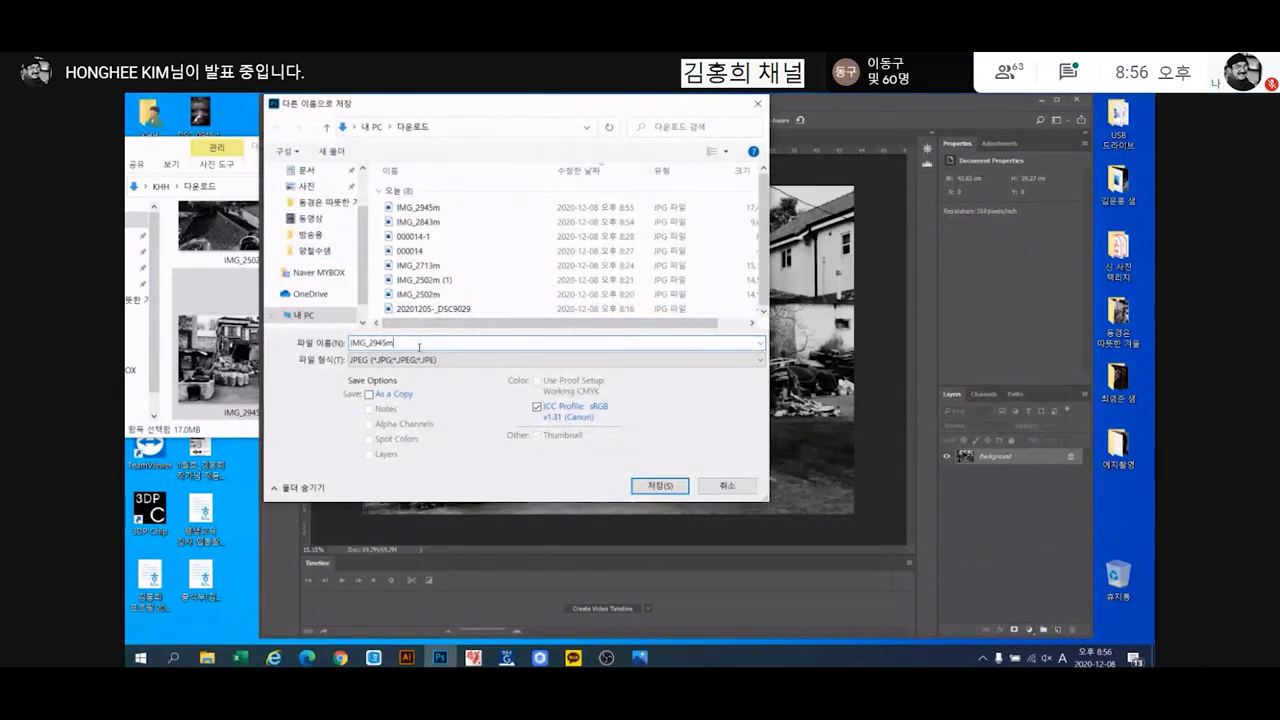
{"action": "key", "text": "Return"}
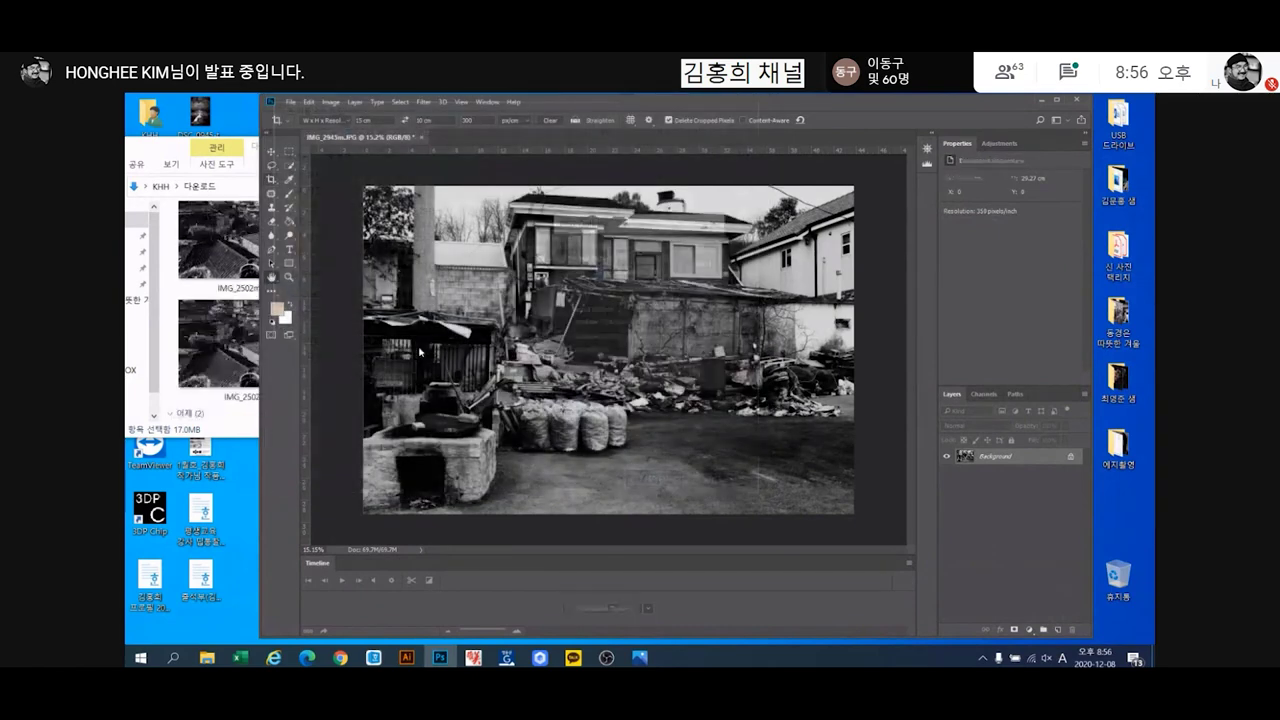
Compare the original IMG_2945m with the darkened IMG_2945m-1 from the Downloads folder in the Photos viewer, and close the viewer
{"action": "left_click", "coordinate": [1041, 100]}
{"action": "scroll", "coordinate": [378, 381], "scroll_direction": "up", "scroll_amount": 2}
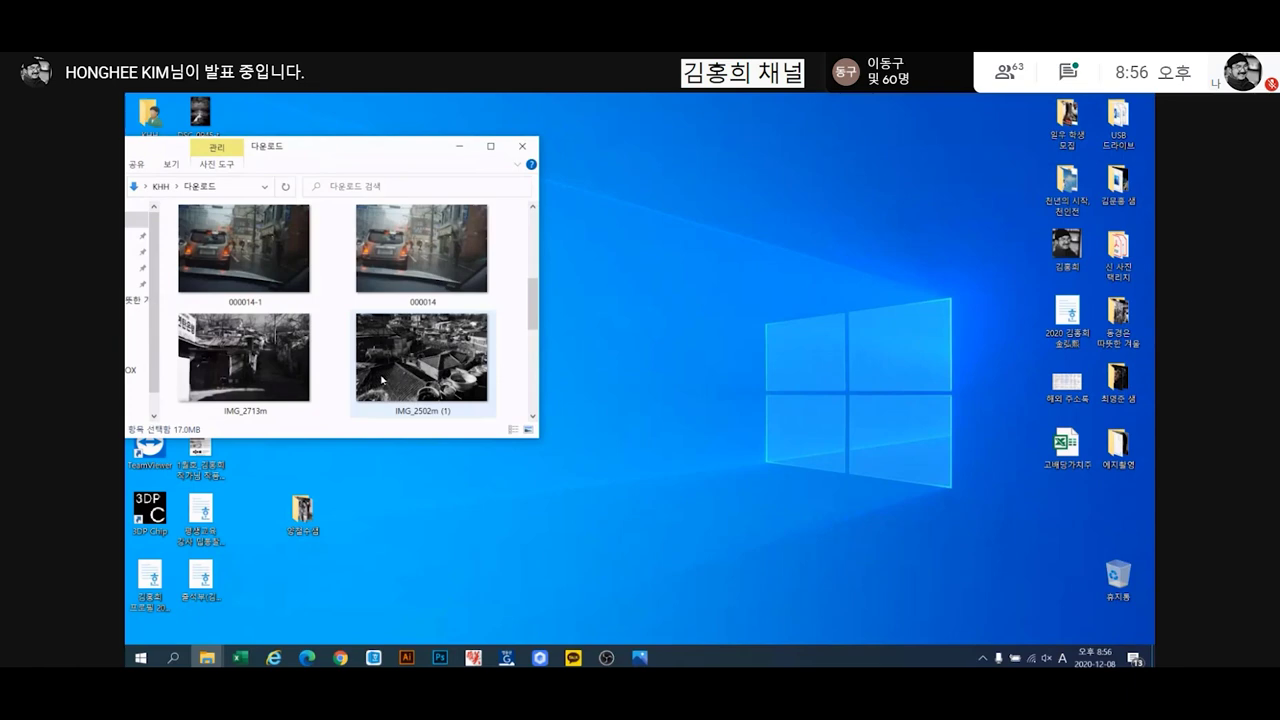
{"action": "scroll", "coordinate": [381, 380], "scroll_direction": "up", "scroll_amount": 3}
{"action": "left_click", "coordinate": [255, 285]}
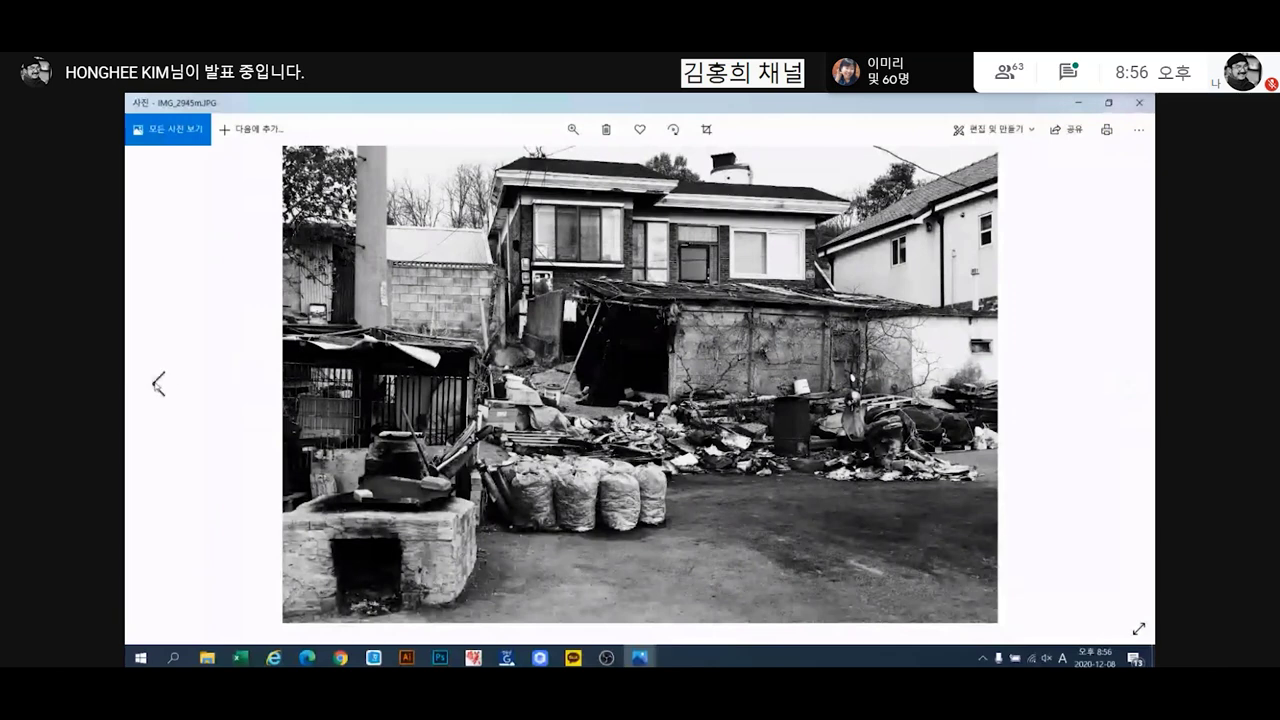
{"action": "left_click", "coordinate": [157, 384]}
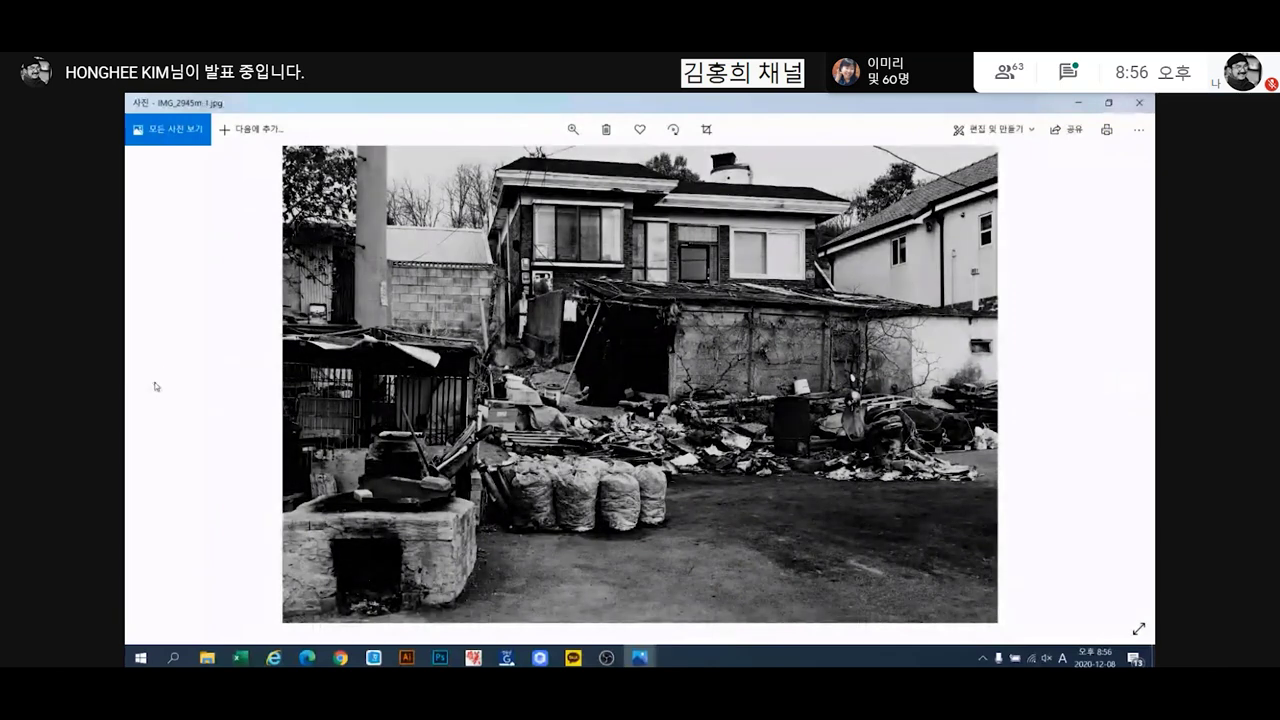
{"action": "left_click", "coordinate": [1126, 398]}
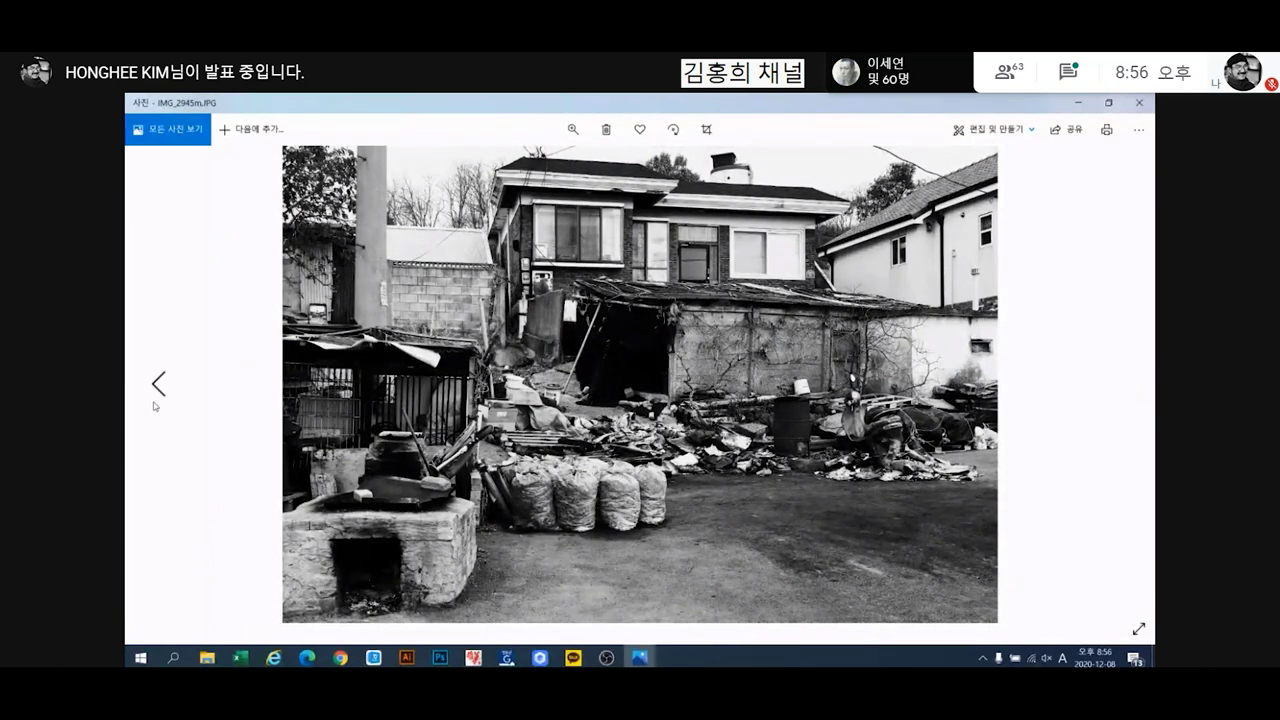
{"action": "left_click", "coordinate": [159, 388]}
{"action": "left_click", "coordinate": [1138, 103]}
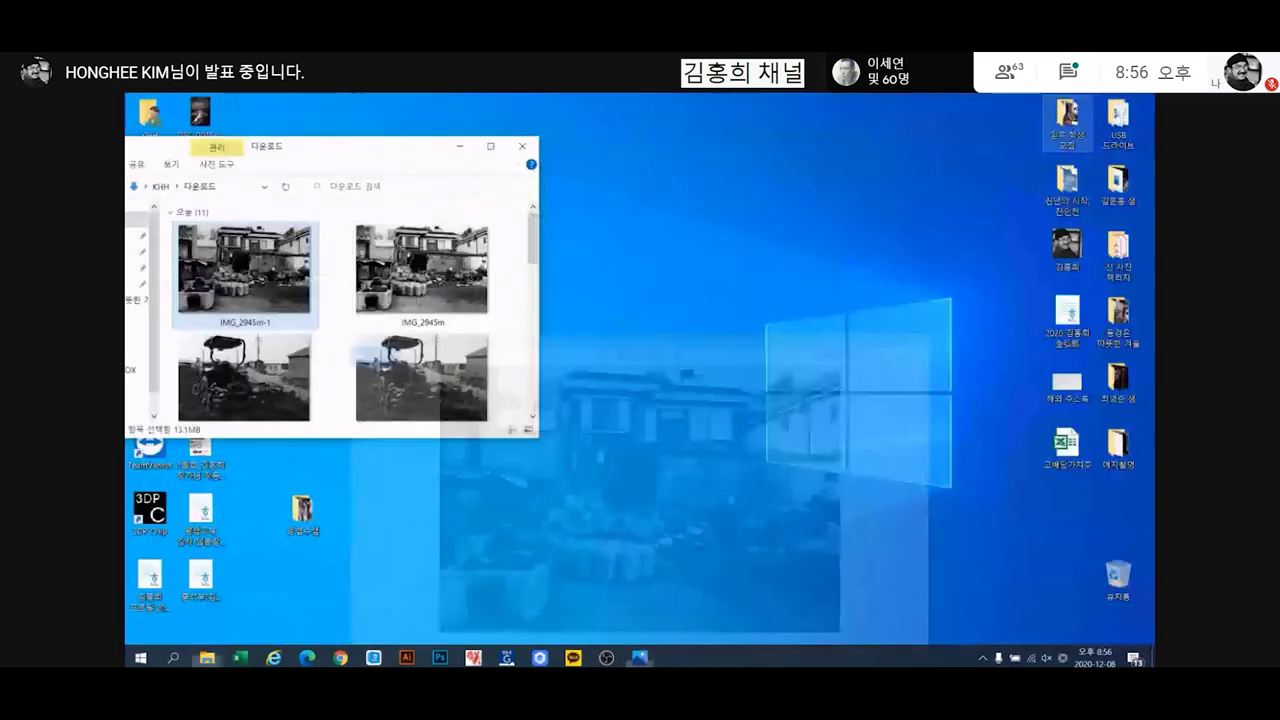
Return to the café post in Chrome, look over its salt-field, tractor and house photos, and examine the board's post list below
{"action": "left_click", "coordinate": [340, 658]}
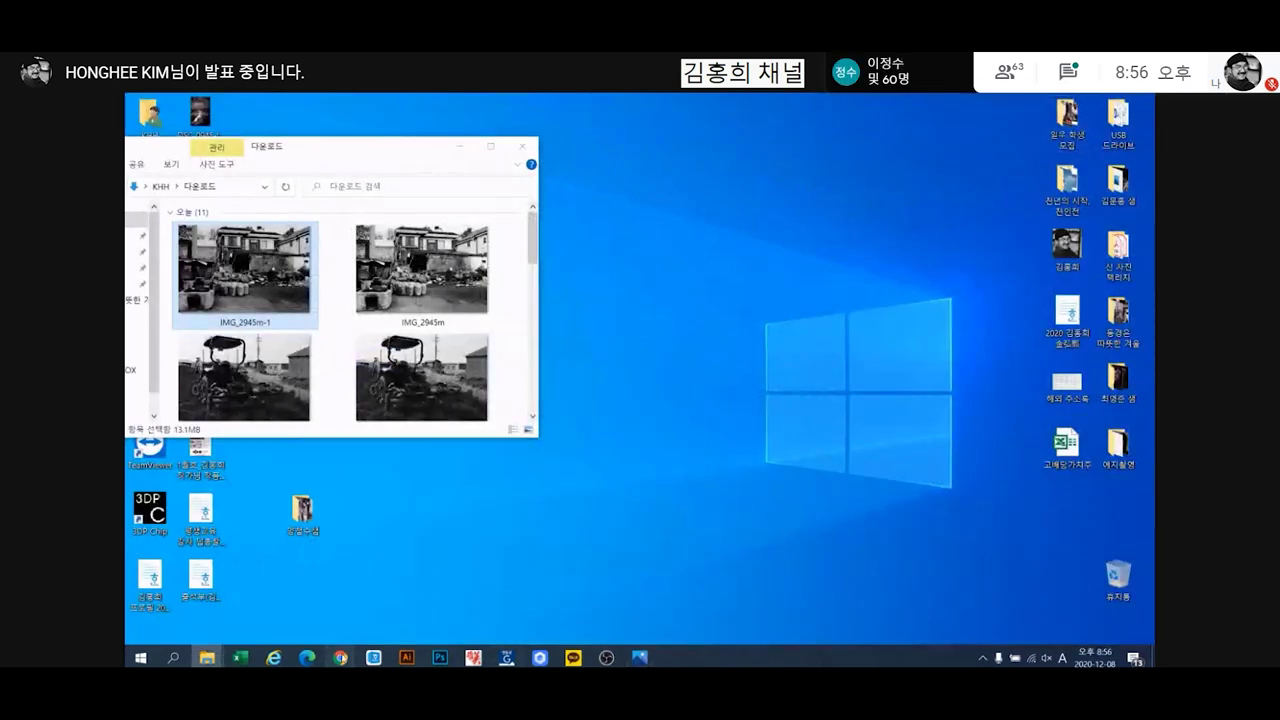
{"action": "left_click", "coordinate": [322, 598]}
{"action": "scroll", "coordinate": [942, 409], "scroll_direction": "up", "scroll_amount": 3}
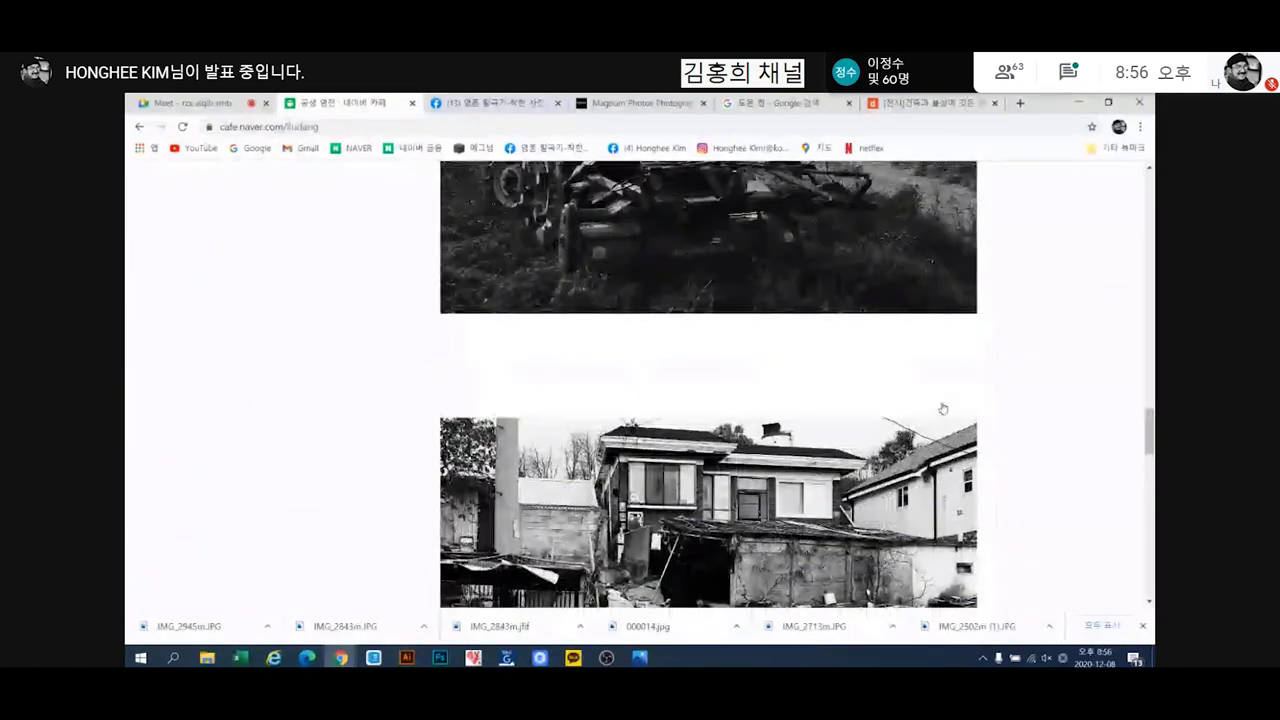
{"action": "scroll", "coordinate": [942, 409], "scroll_direction": "up", "scroll_amount": 10}
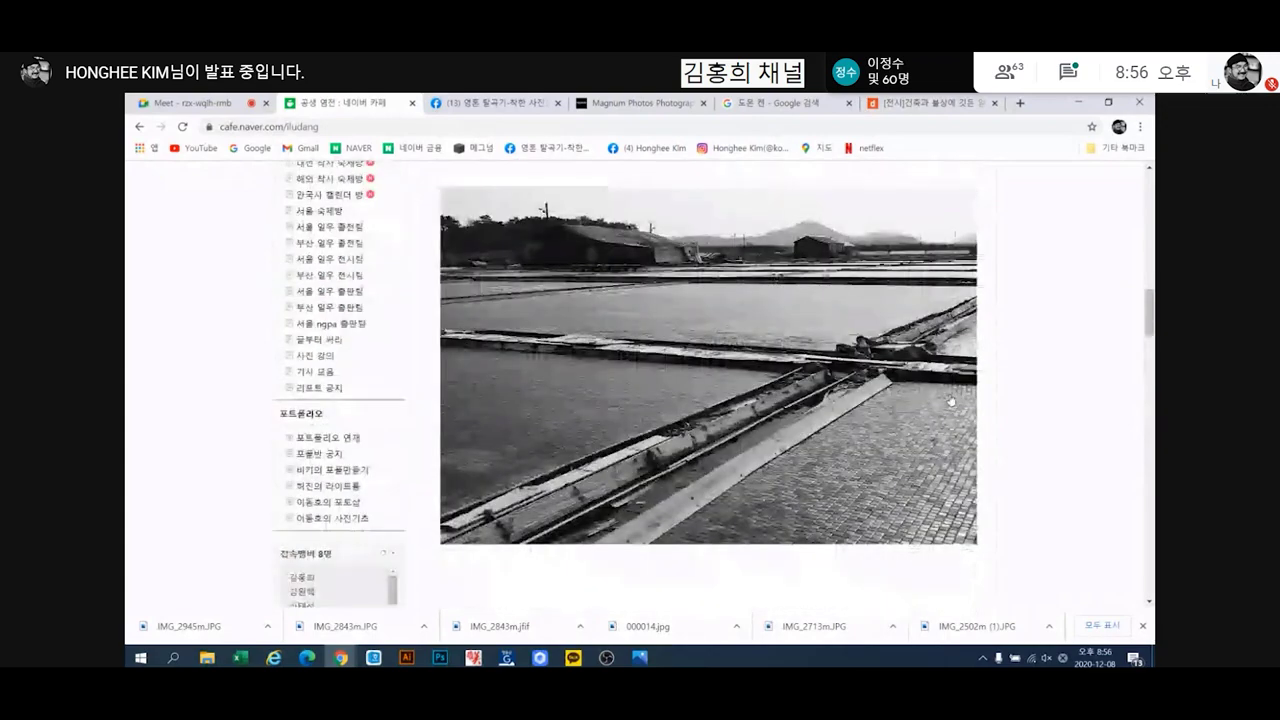
{"action": "scroll", "coordinate": [951, 402], "scroll_direction": "up", "scroll_amount": 5}
{"action": "scroll", "coordinate": [951, 399], "scroll_direction": "down", "scroll_amount": 10}
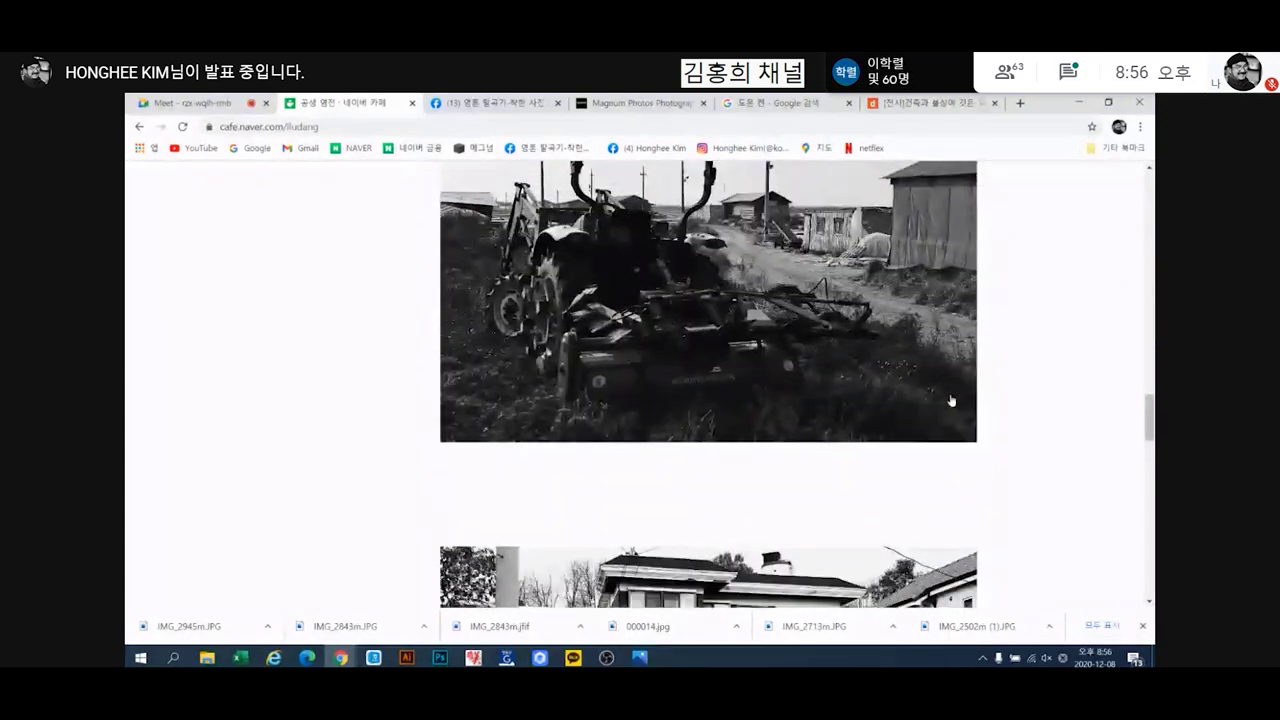
{"action": "scroll", "coordinate": [951, 399], "scroll_direction": "up", "scroll_amount": 2}
{"action": "scroll", "coordinate": [951, 399], "scroll_direction": "down", "scroll_amount": 2}
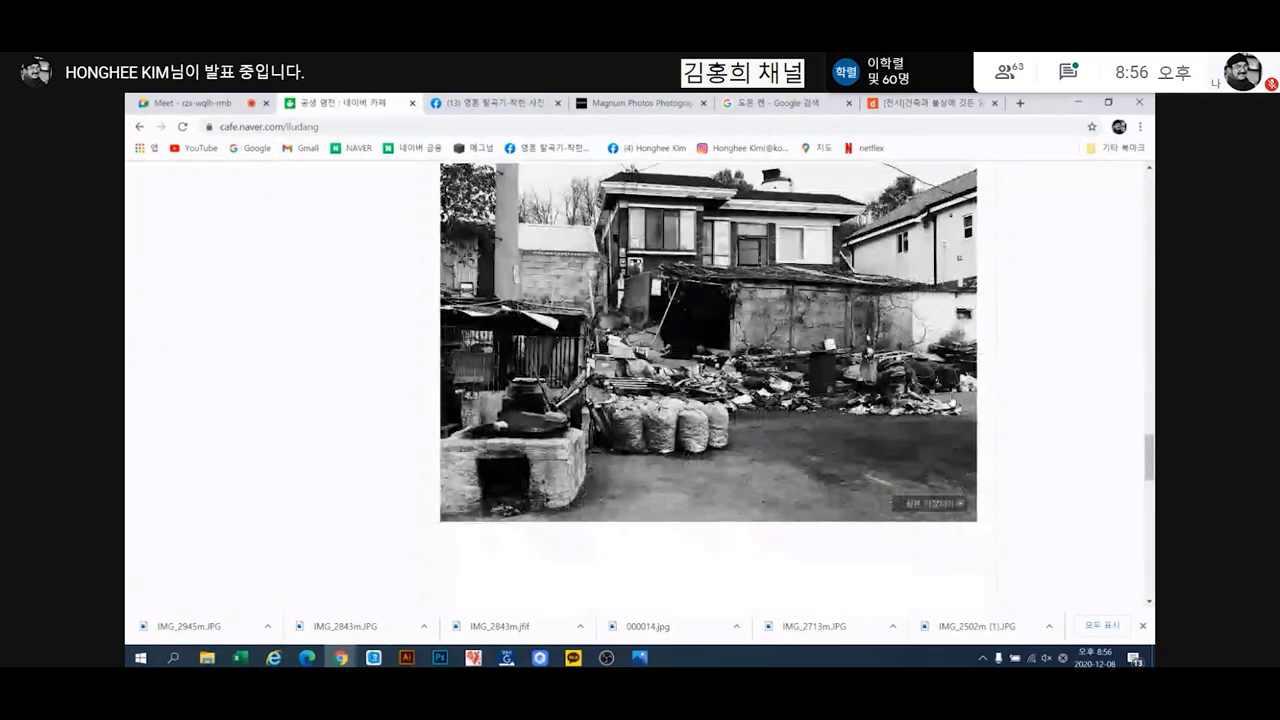
{"action": "scroll", "coordinate": [446, 425], "scroll_direction": "down", "scroll_amount": 6}
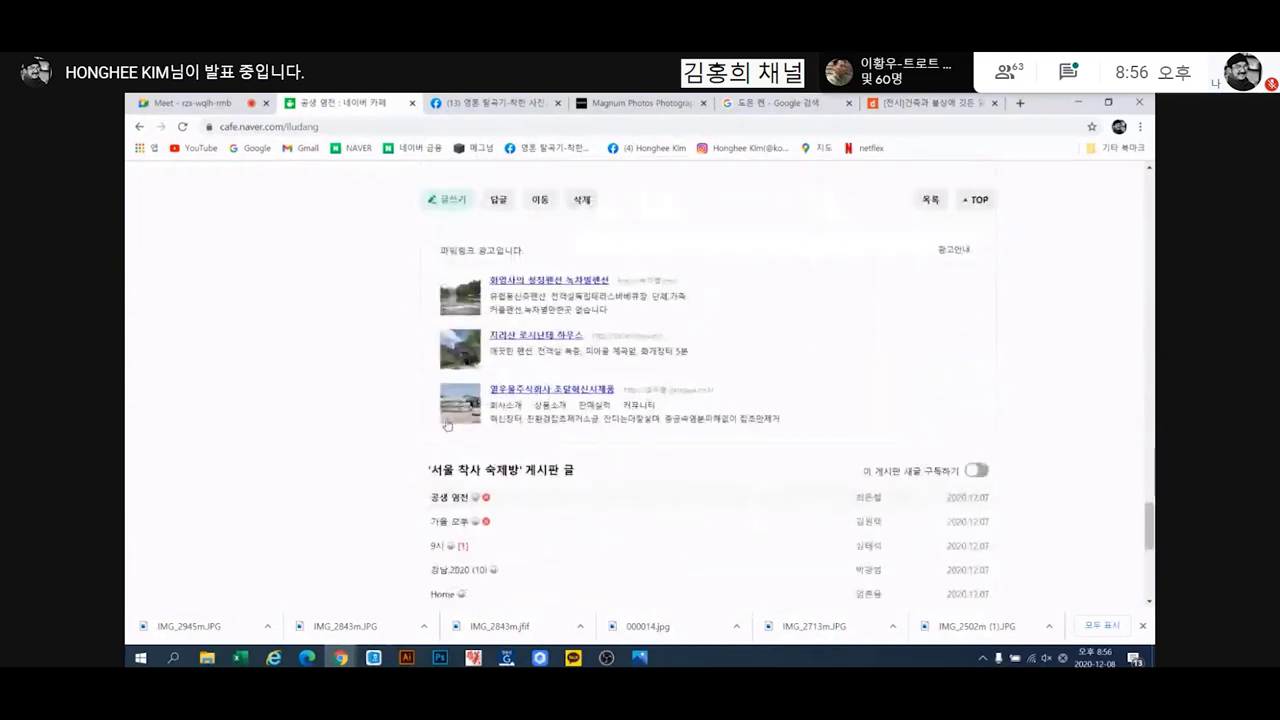
{"action": "scroll", "coordinate": [446, 425], "scroll_direction": "down", "scroll_amount": 3}
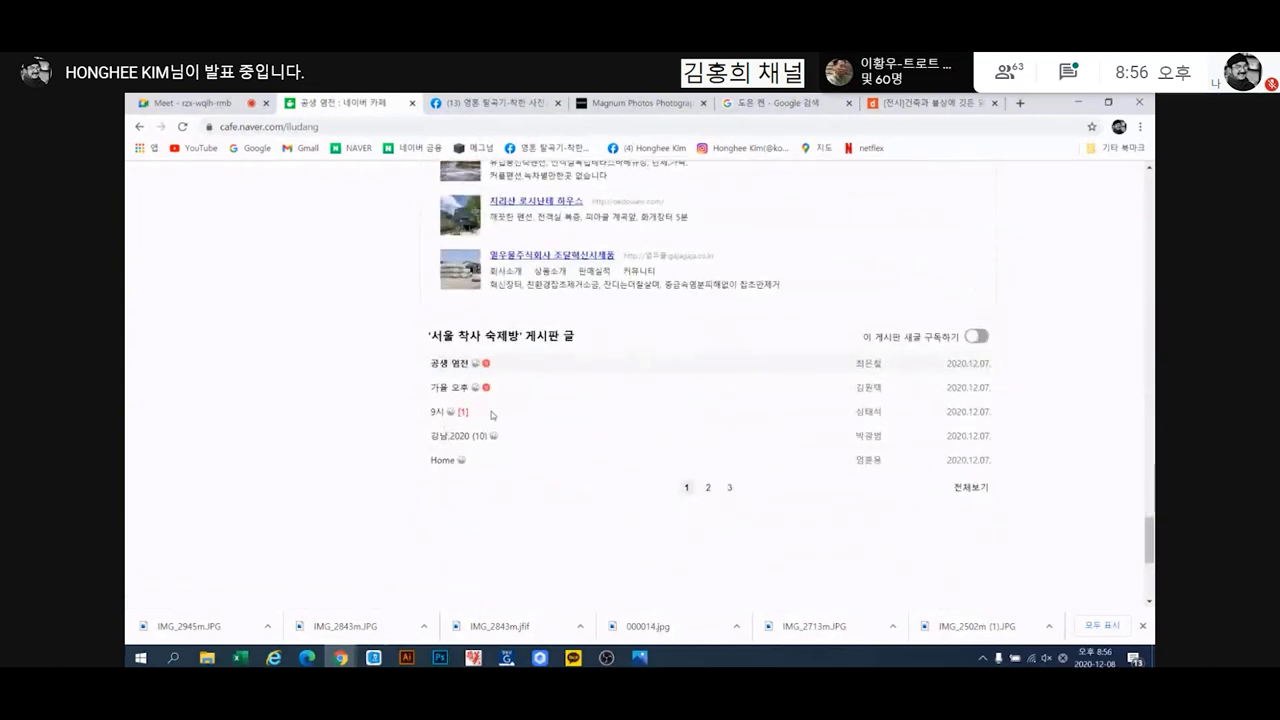
Look back over the 공생 염전 post's salt-field photos, and open the 서울 착사 숙제방 board
{"action": "scroll", "coordinate": [491, 415], "scroll_direction": "up", "scroll_amount": 4}
{"action": "scroll", "coordinate": [491, 415], "scroll_direction": "up", "scroll_amount": 15}
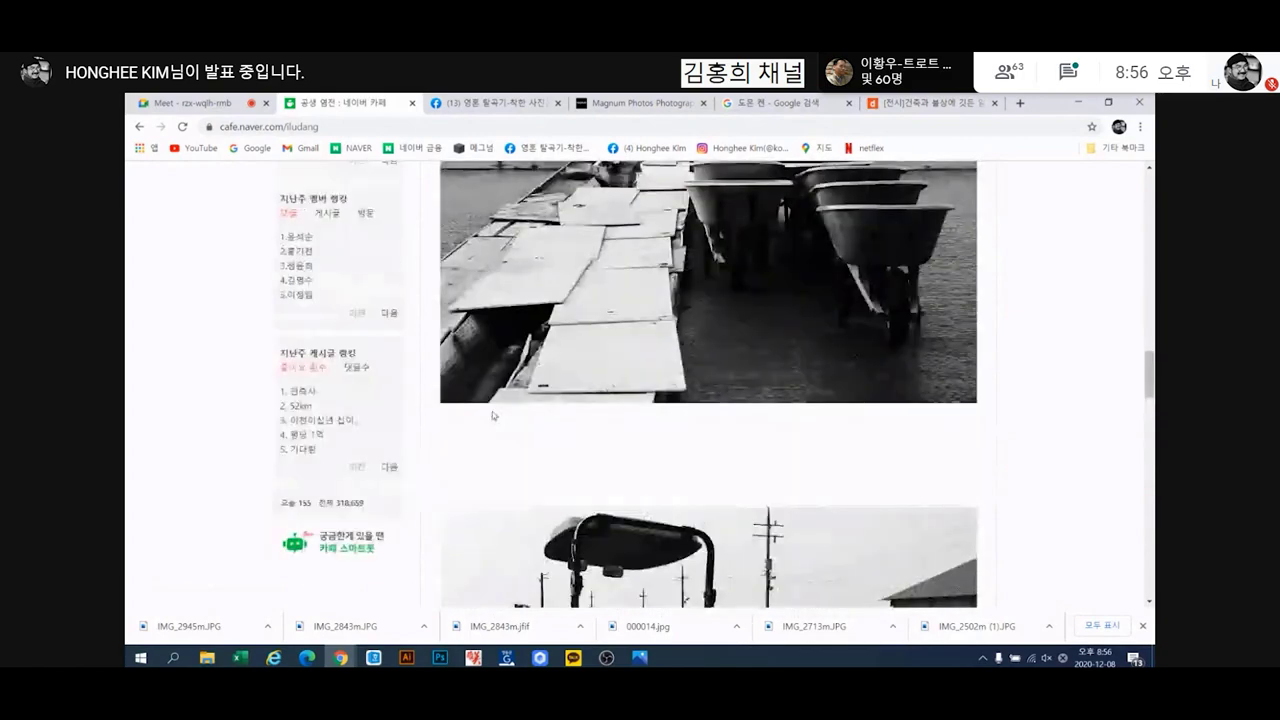
{"action": "scroll", "coordinate": [492, 413], "scroll_direction": "up", "scroll_amount": 15}
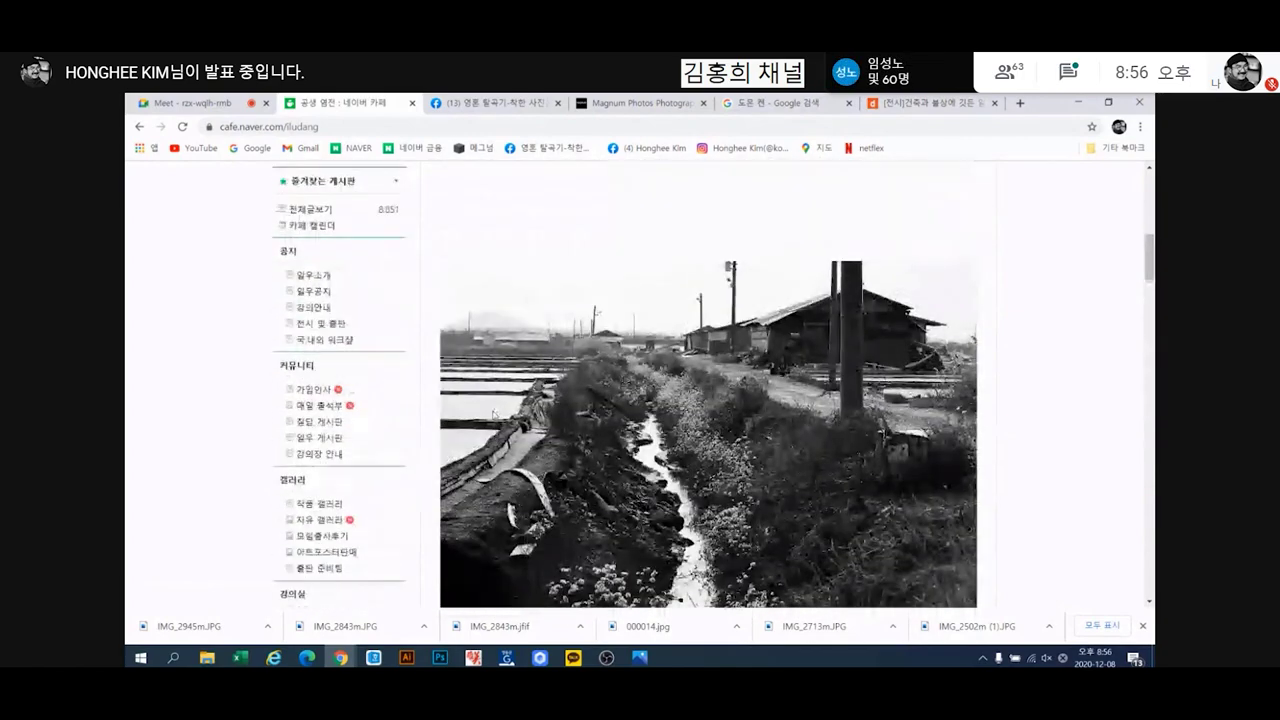
{"action": "scroll", "coordinate": [493, 414], "scroll_direction": "up", "scroll_amount": 3}
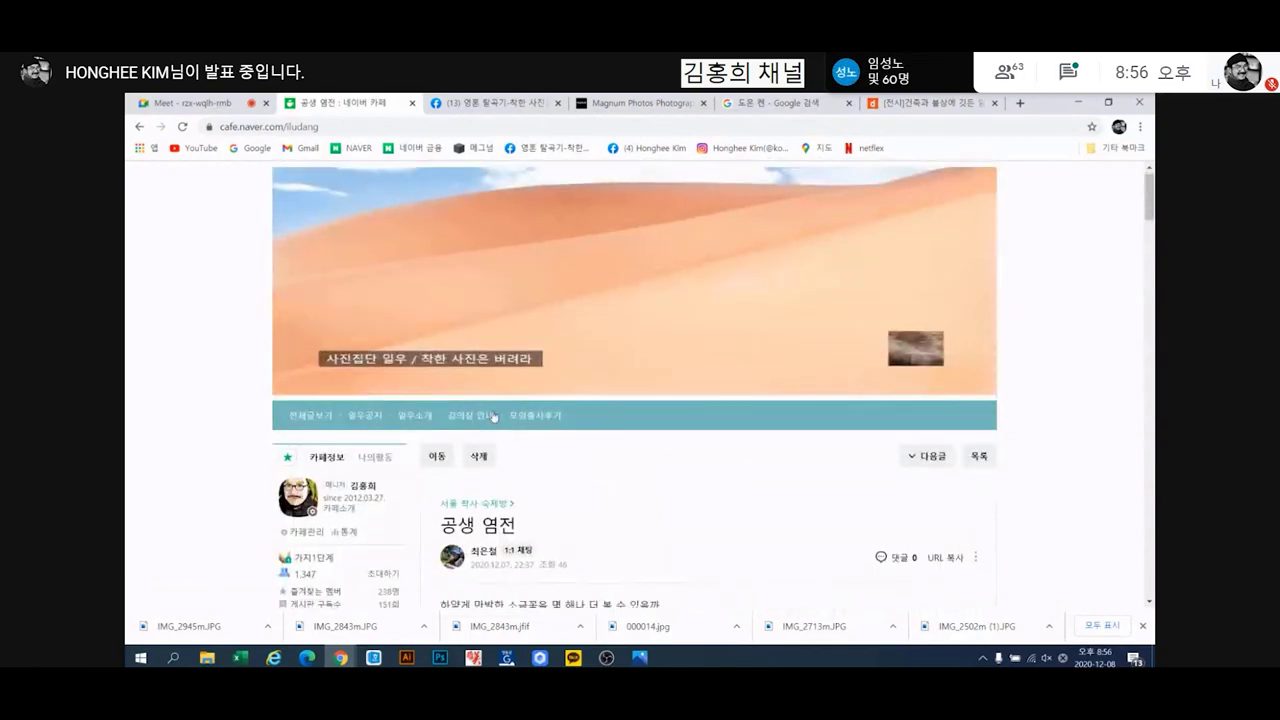
{"action": "scroll", "coordinate": [493, 415], "scroll_direction": "down", "scroll_amount": 2}
{"action": "scroll", "coordinate": [493, 415], "scroll_direction": "down", "scroll_amount": 8}
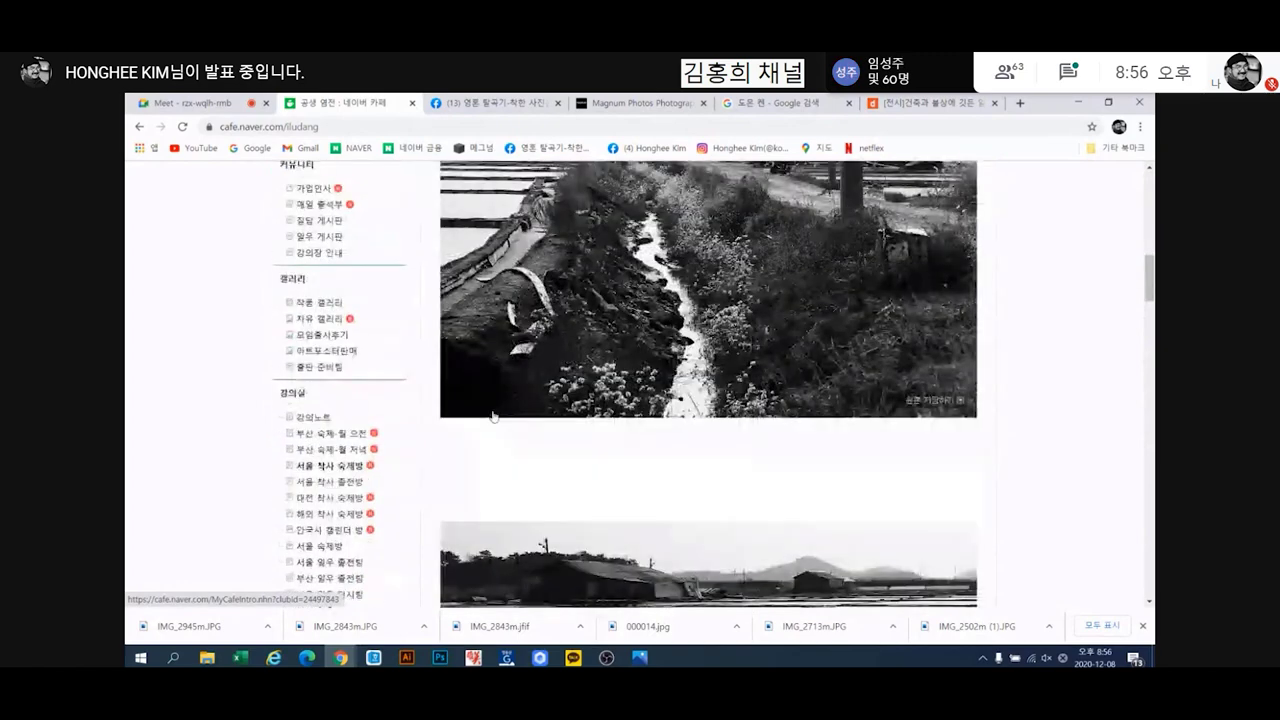
{"action": "scroll", "coordinate": [493, 415], "scroll_direction": "down", "scroll_amount": 2}
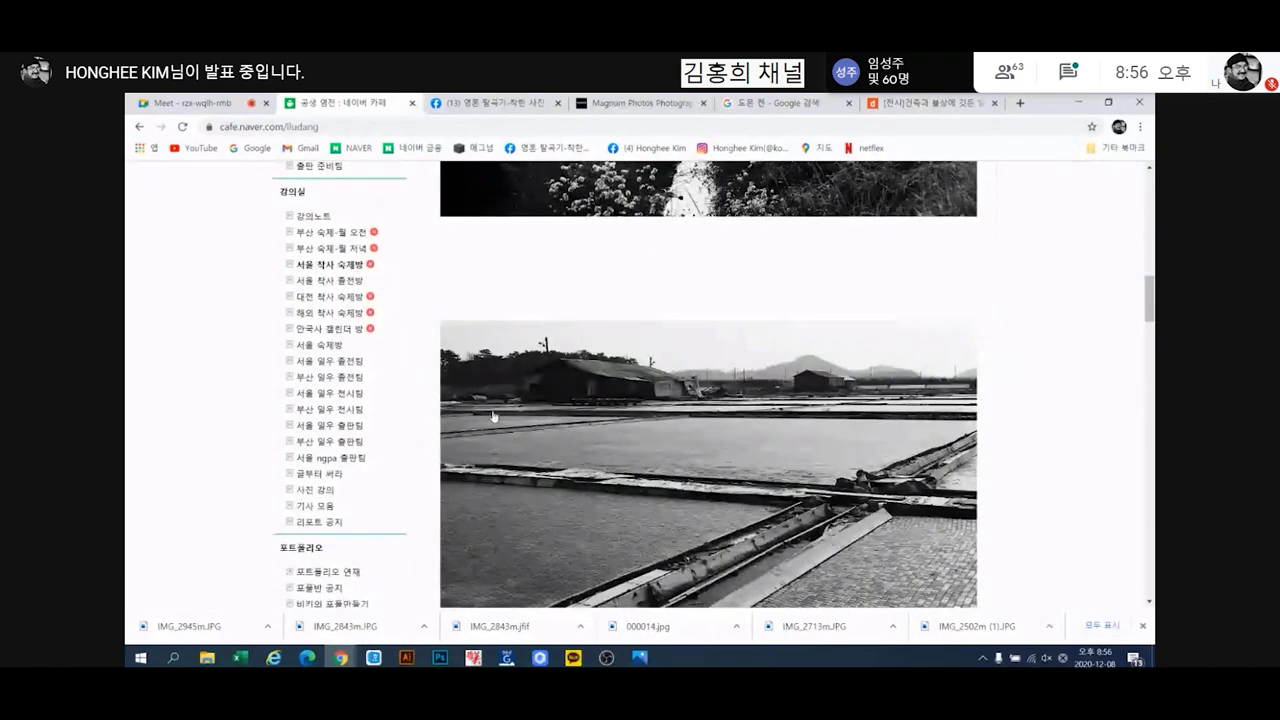
{"action": "left_click", "coordinate": [320, 265]}
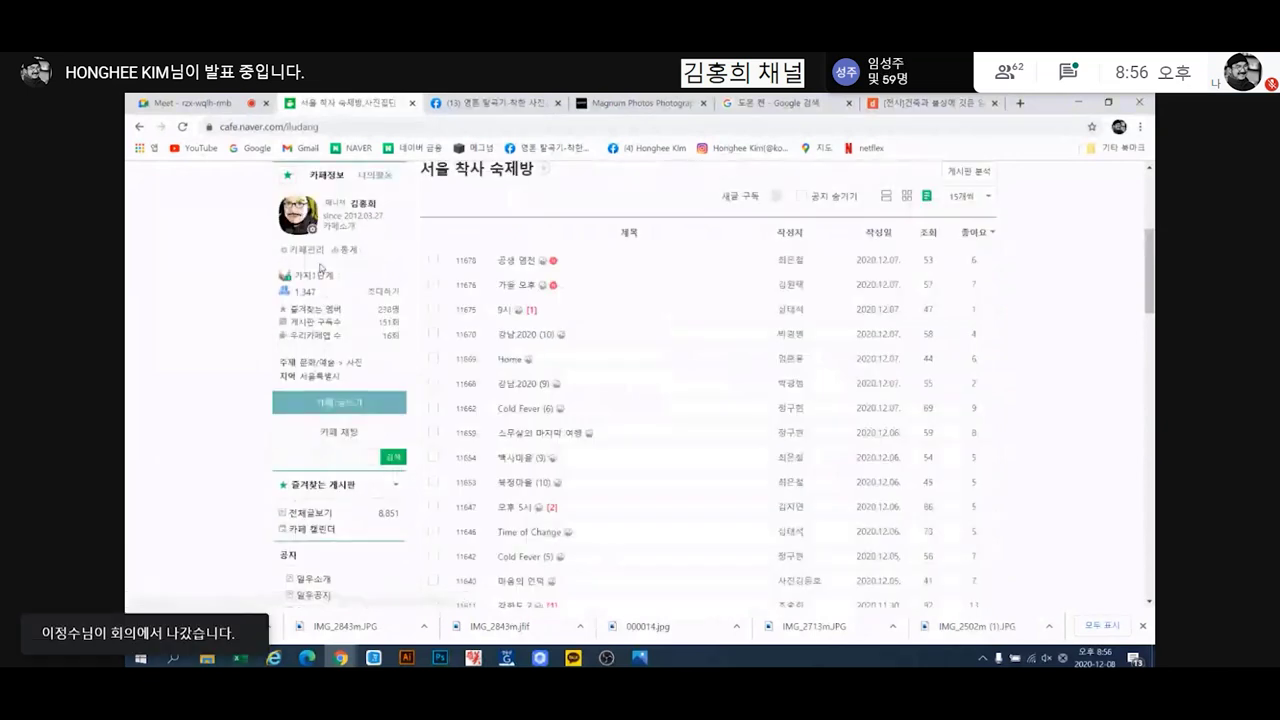
Go to the second page of the board's post list and open the 마음의 언덕 post dated 2020.11.30
{"action": "scroll", "coordinate": [650, 370], "scroll_direction": "down", "scroll_amount": 2}
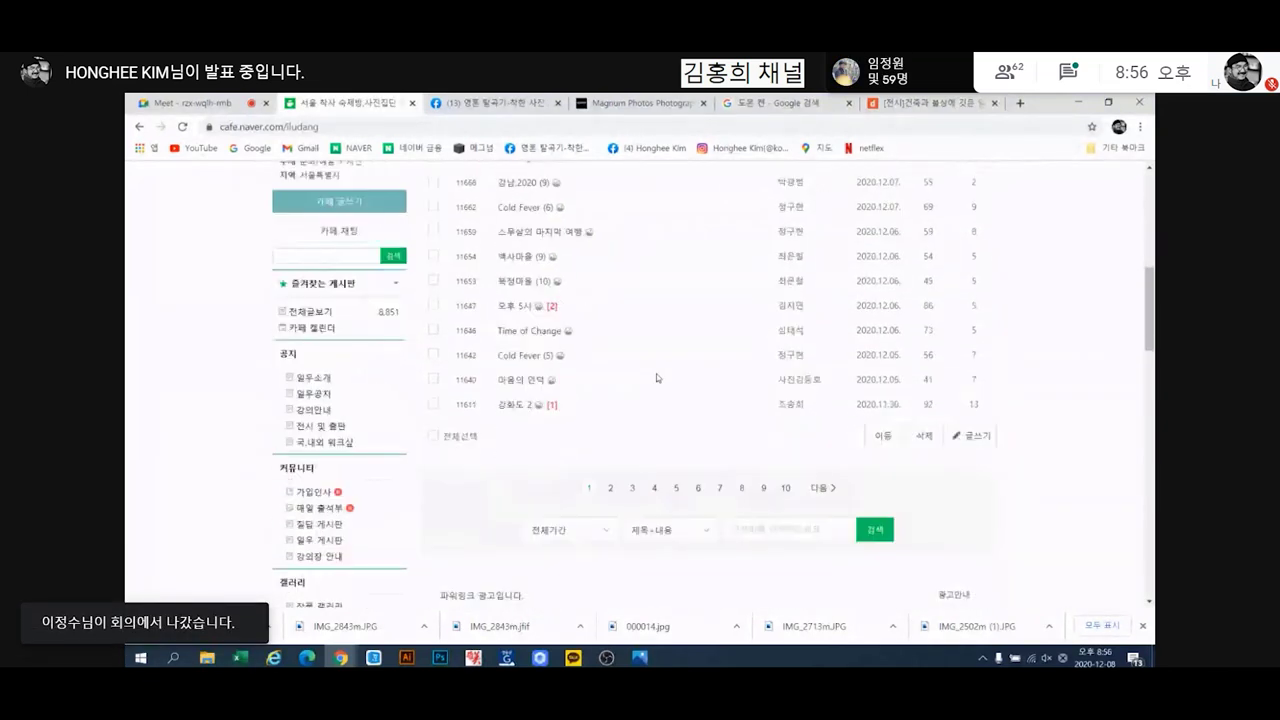
{"action": "left_click", "coordinate": [610, 487]}
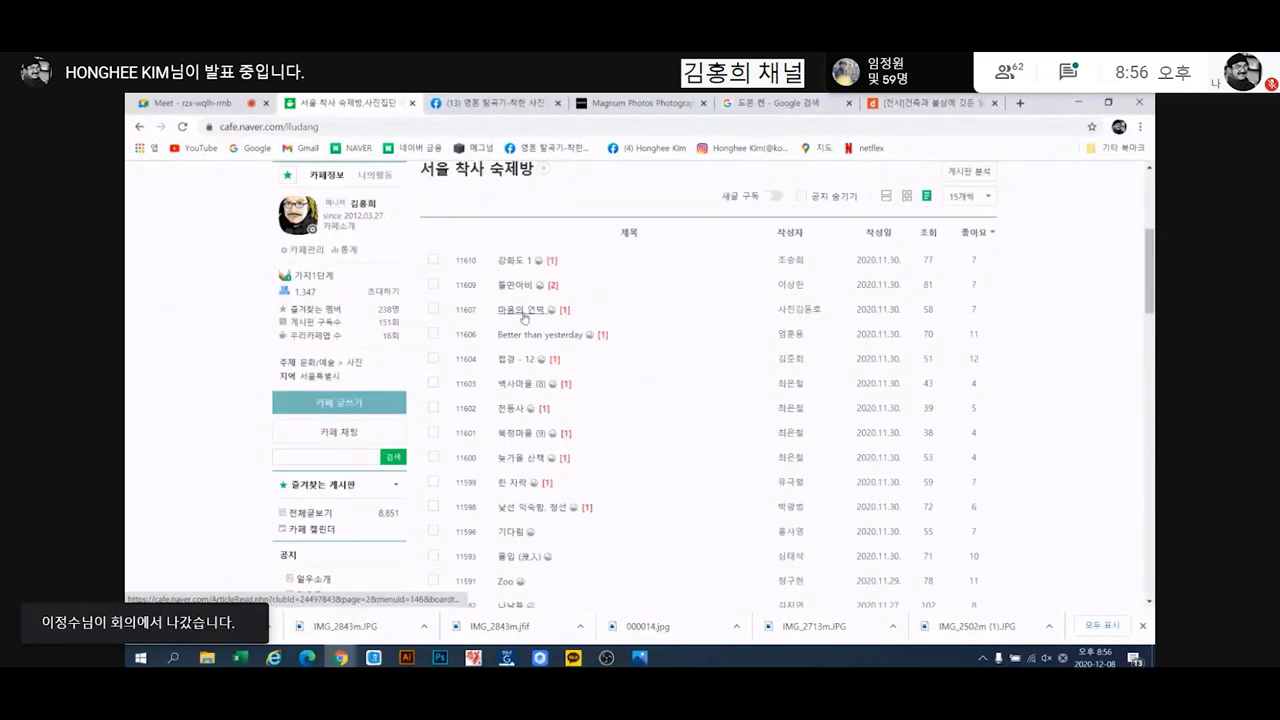
{"action": "left_click", "coordinate": [522, 317]}
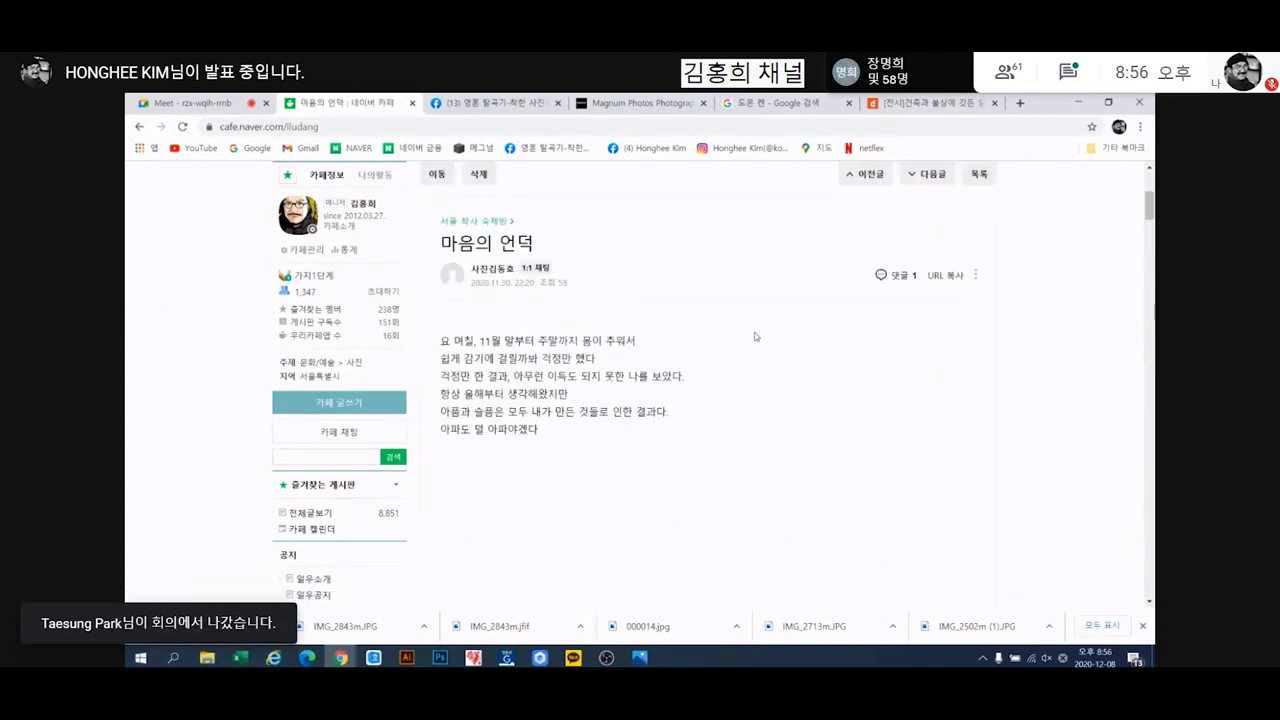
Examine the post's black-and-white photos of cracked walls, manhole covers and asphalt, comparing the manhole shot with its neighbour
{"action": "scroll", "coordinate": [756, 336], "scroll_direction": "down", "scroll_amount": 10}
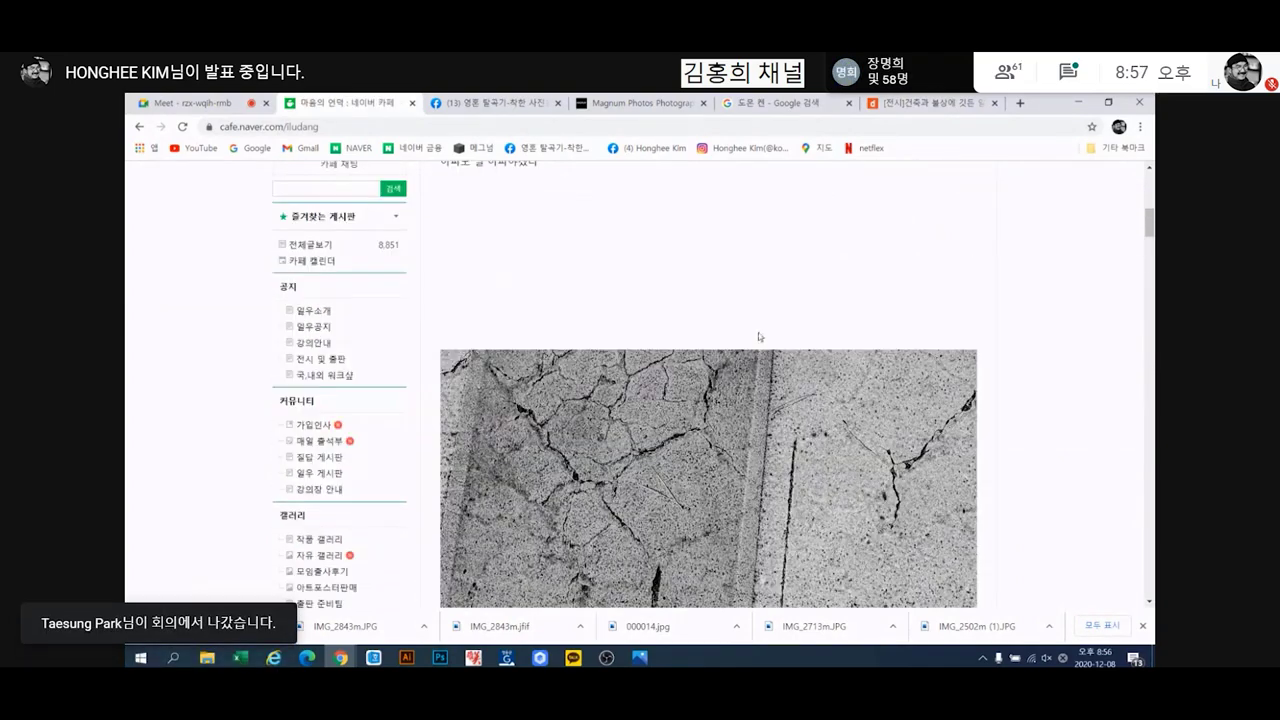
{"action": "scroll", "coordinate": [826, 344], "scroll_direction": "down", "scroll_amount": 10}
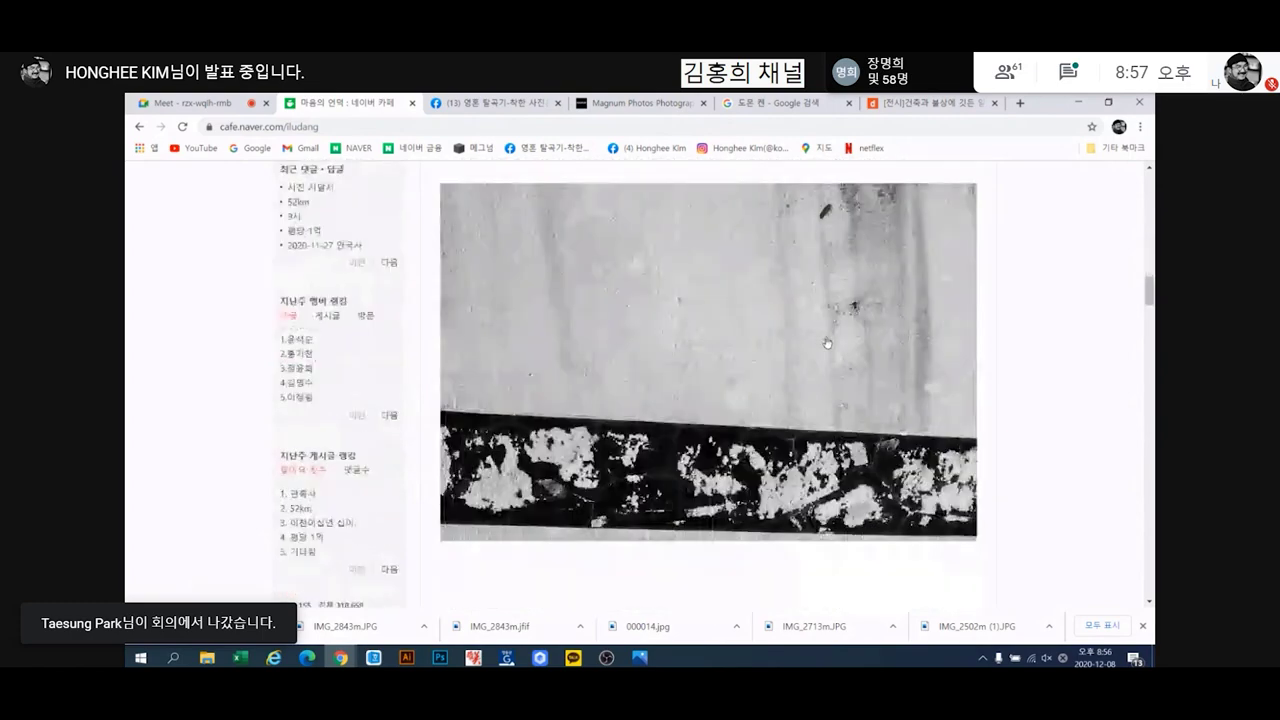
{"action": "scroll", "coordinate": [826, 344], "scroll_direction": "down", "scroll_amount": 10}
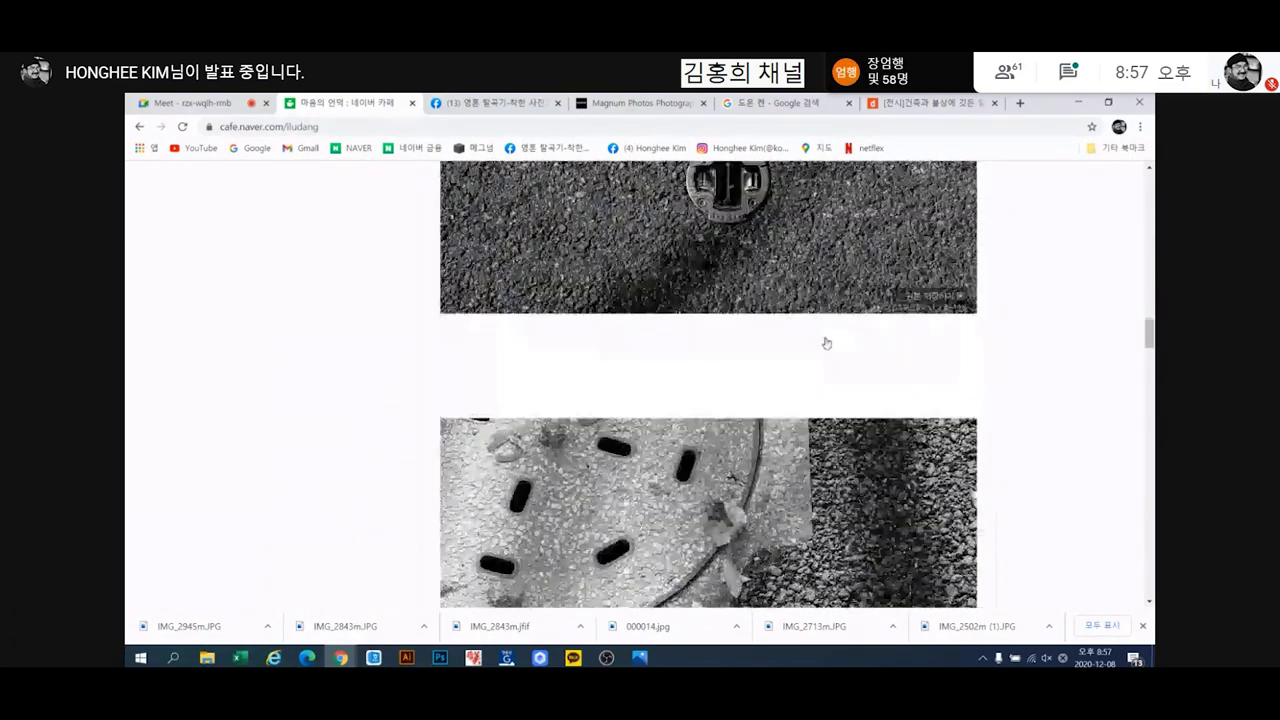
{"action": "scroll", "coordinate": [826, 344], "scroll_direction": "down", "scroll_amount": 1}
{"action": "scroll", "coordinate": [826, 344], "scroll_direction": "up", "scroll_amount": 3}
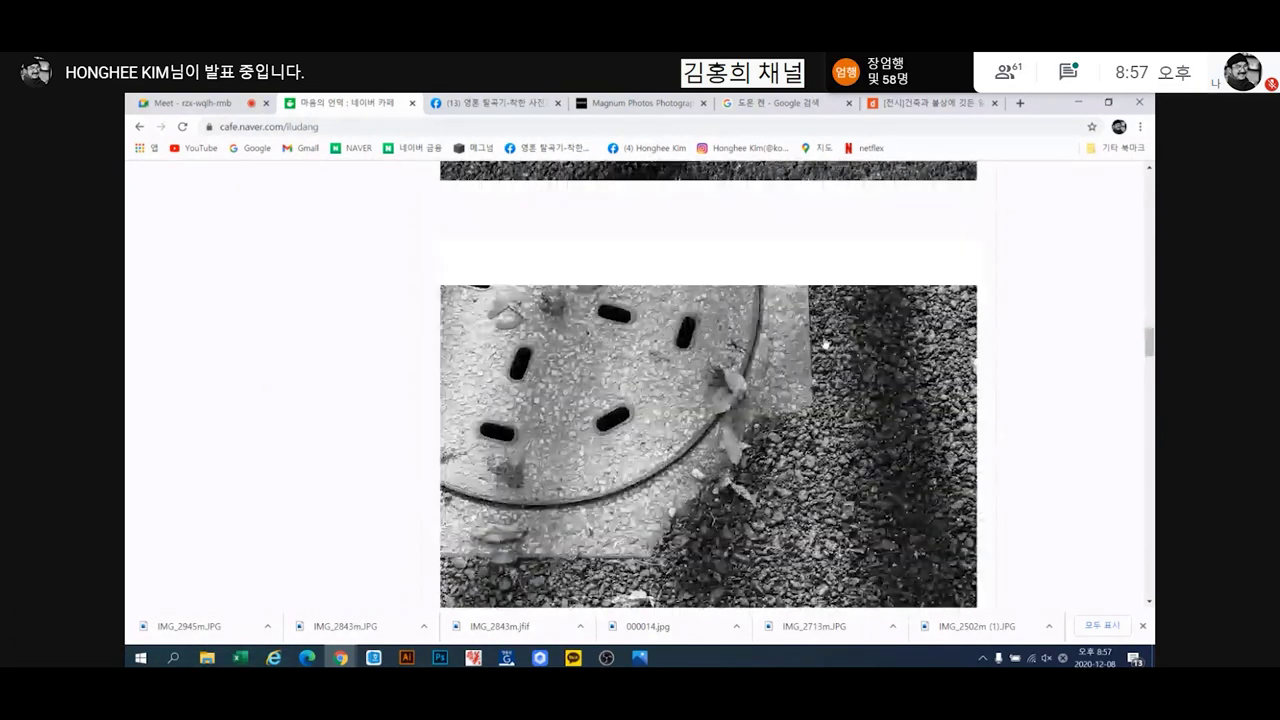
{"action": "scroll", "coordinate": [826, 344], "scroll_direction": "down", "scroll_amount": 4}
{"action": "scroll", "coordinate": [826, 344], "scroll_direction": "up", "scroll_amount": 3}
{"action": "scroll", "coordinate": [826, 344], "scroll_direction": "down", "scroll_amount": 6}
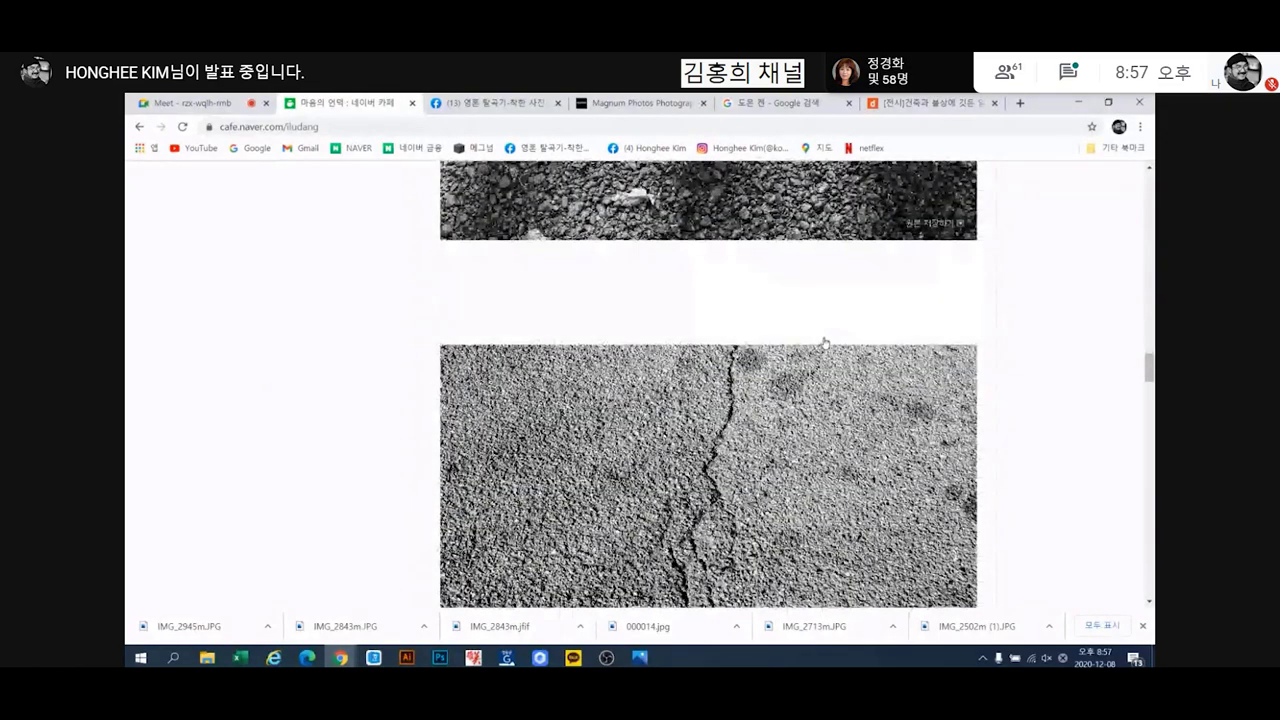
{"action": "scroll", "coordinate": [826, 344], "scroll_direction": "up", "scroll_amount": 3}
{"action": "scroll", "coordinate": [825, 343], "scroll_direction": "up", "scroll_amount": 3}
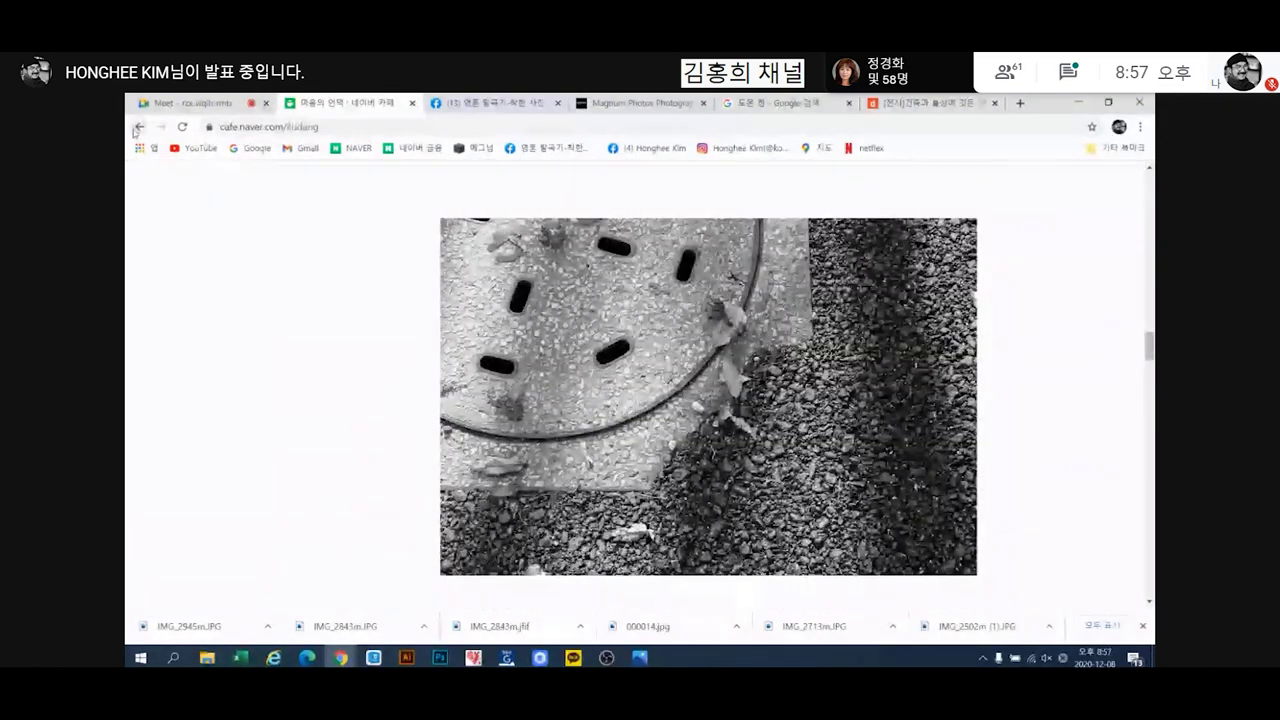
Return to the board's second page, recheck the cracked-wall photo in the same 마음의 언덕 post, and go back to the list
{"action": "left_click", "coordinate": [138, 128]}
{"action": "scroll", "coordinate": [1121, 409], "scroll_direction": "down", "scroll_amount": 3}
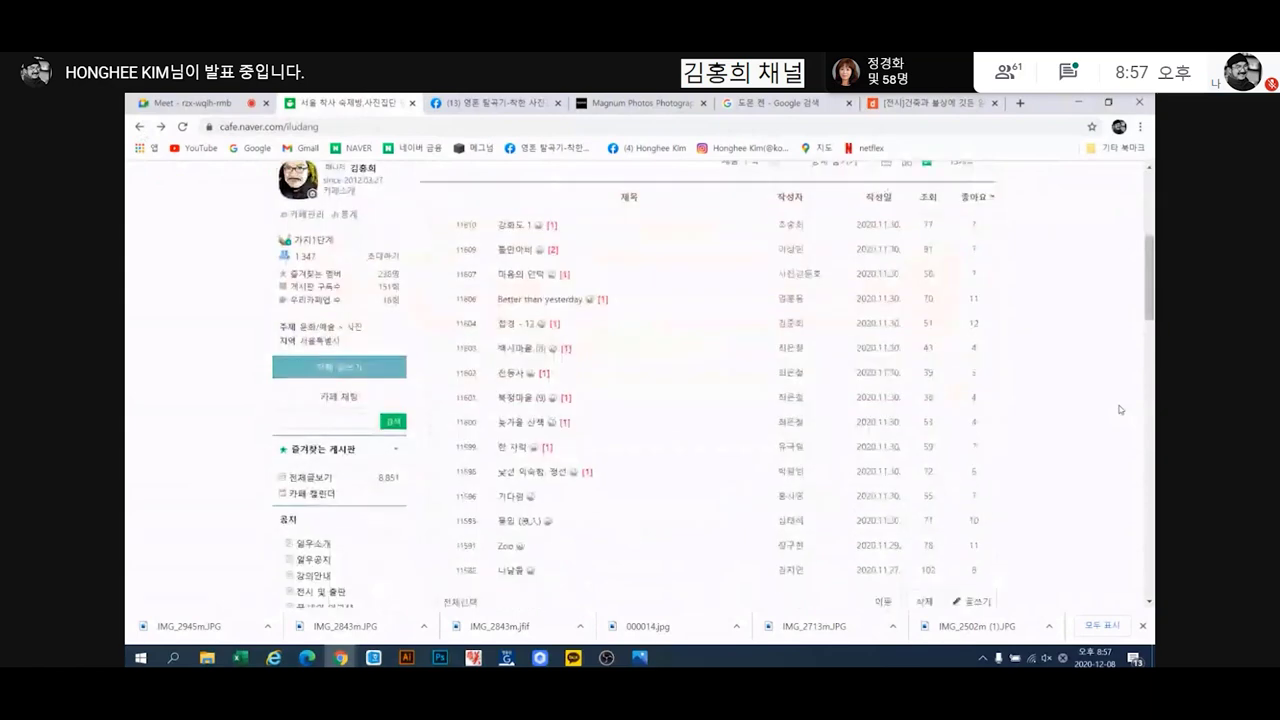
{"action": "scroll", "coordinate": [1121, 409], "scroll_direction": "down", "scroll_amount": 2}
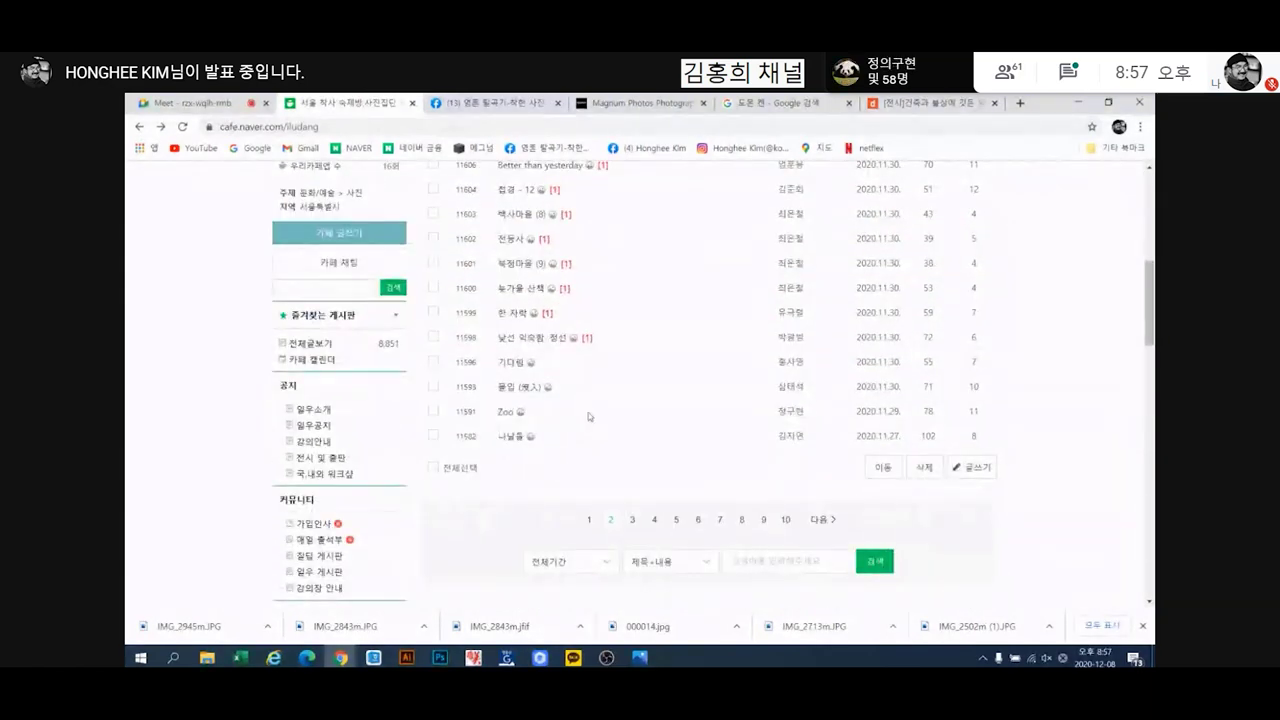
{"action": "scroll", "coordinate": [588, 416], "scroll_direction": "up", "scroll_amount": 2}
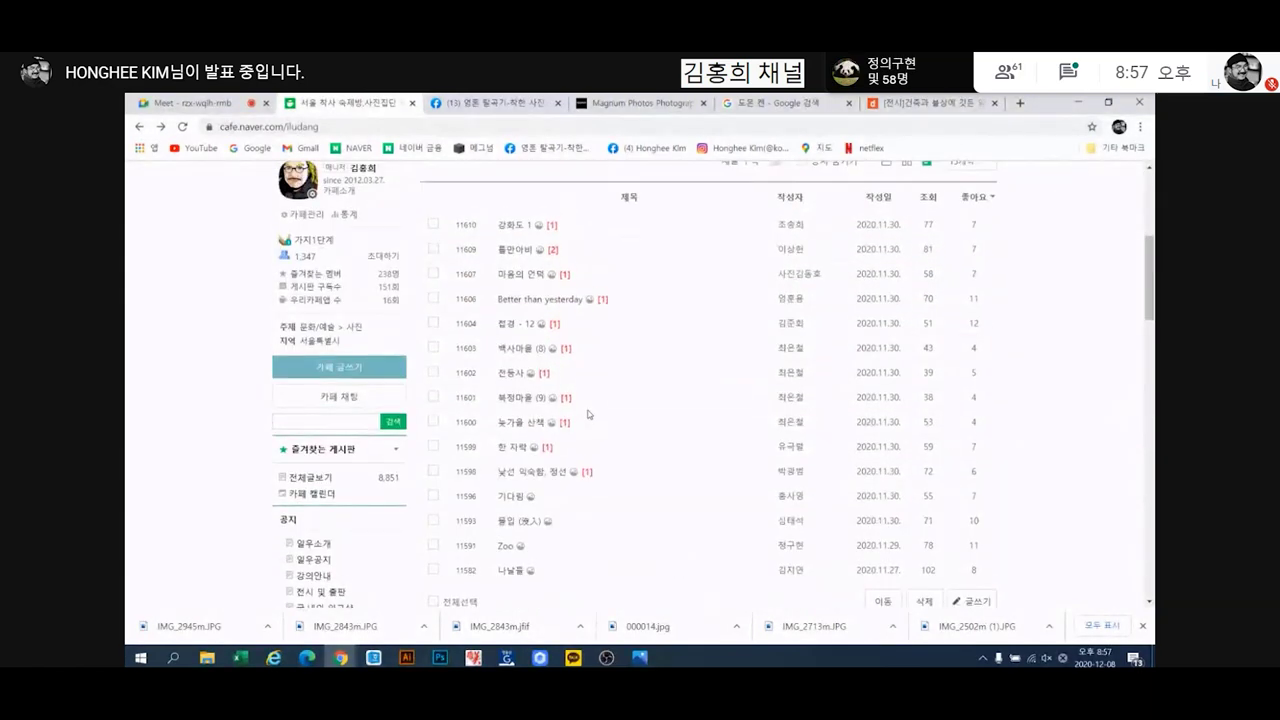
{"action": "left_click", "coordinate": [522, 283]}
{"action": "scroll", "coordinate": [789, 341], "scroll_direction": "down", "scroll_amount": 4}
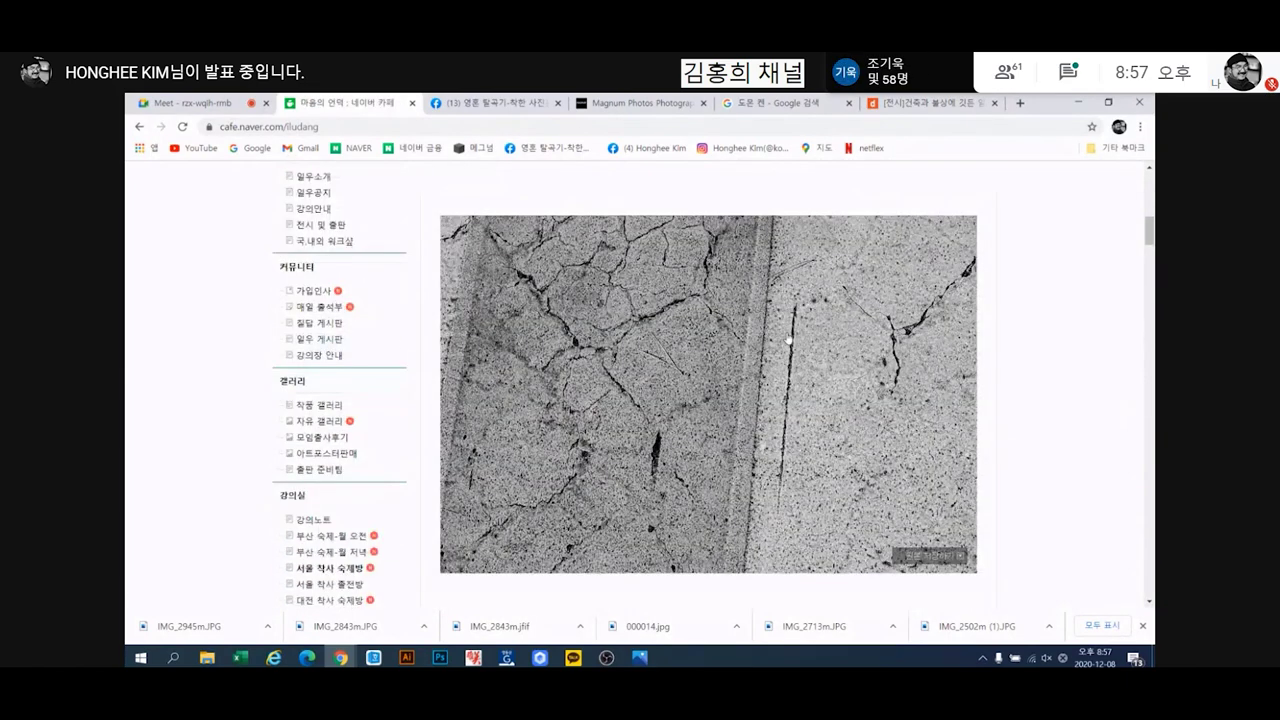
{"action": "scroll", "coordinate": [789, 341], "scroll_direction": "up", "scroll_amount": 4}
{"action": "left_click", "coordinate": [139, 126]}
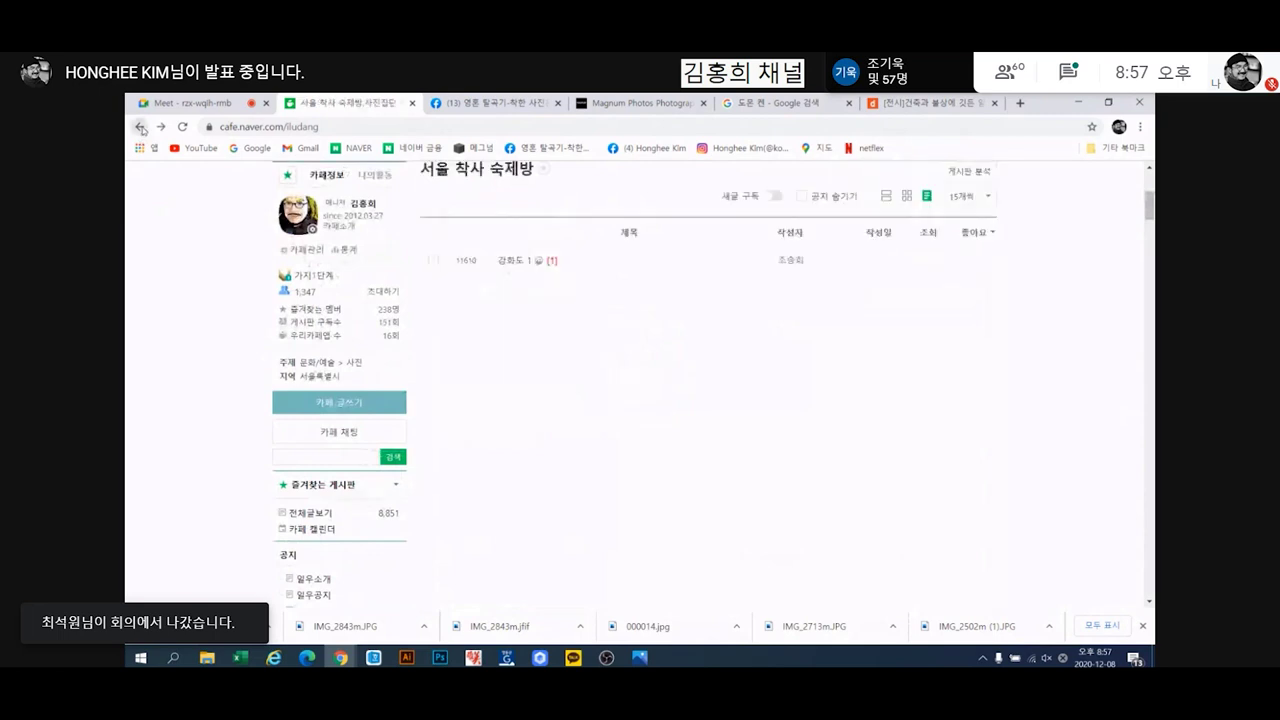
Go to the first page of the board's post list and open the newer 마음의 언덕 post dated 2020.12.05
{"action": "scroll", "coordinate": [723, 529], "scroll_direction": "down", "scroll_amount": 5}
{"action": "scroll", "coordinate": [599, 437], "scroll_direction": "up", "scroll_amount": 5}
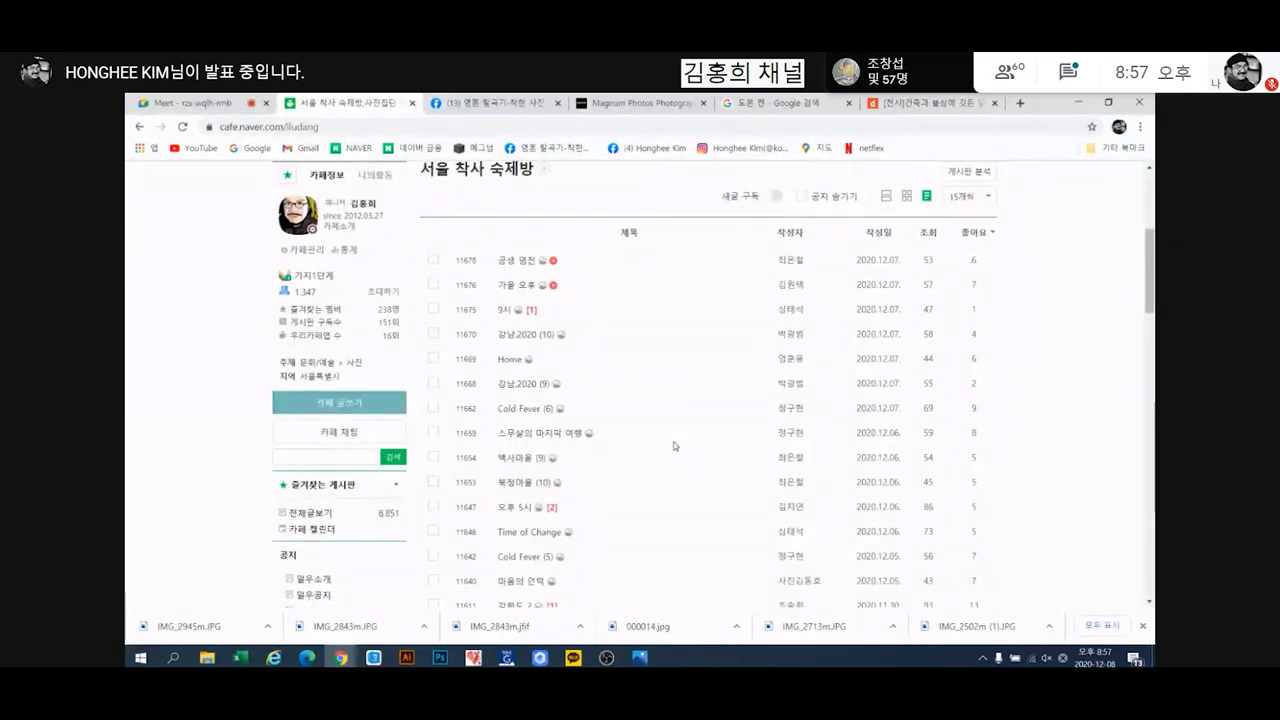
{"action": "scroll", "coordinate": [674, 446], "scroll_direction": "down", "scroll_amount": 2}
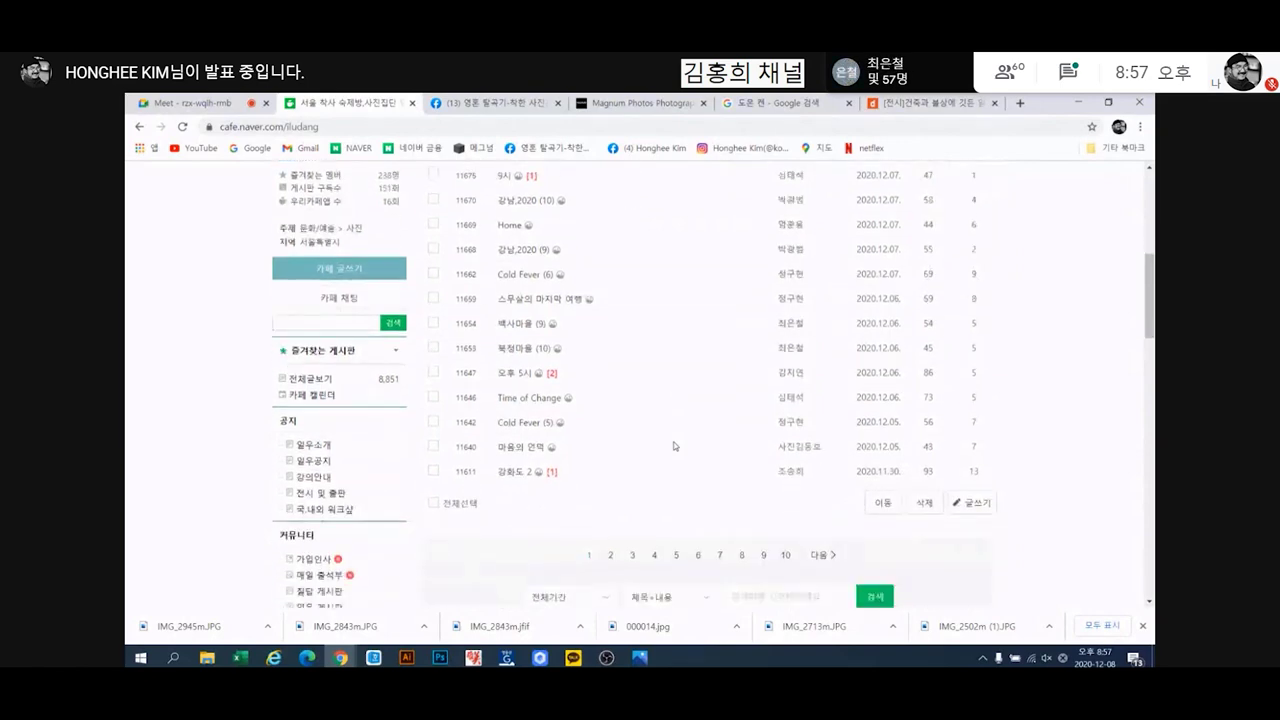
{"action": "left_click", "coordinate": [525, 452]}
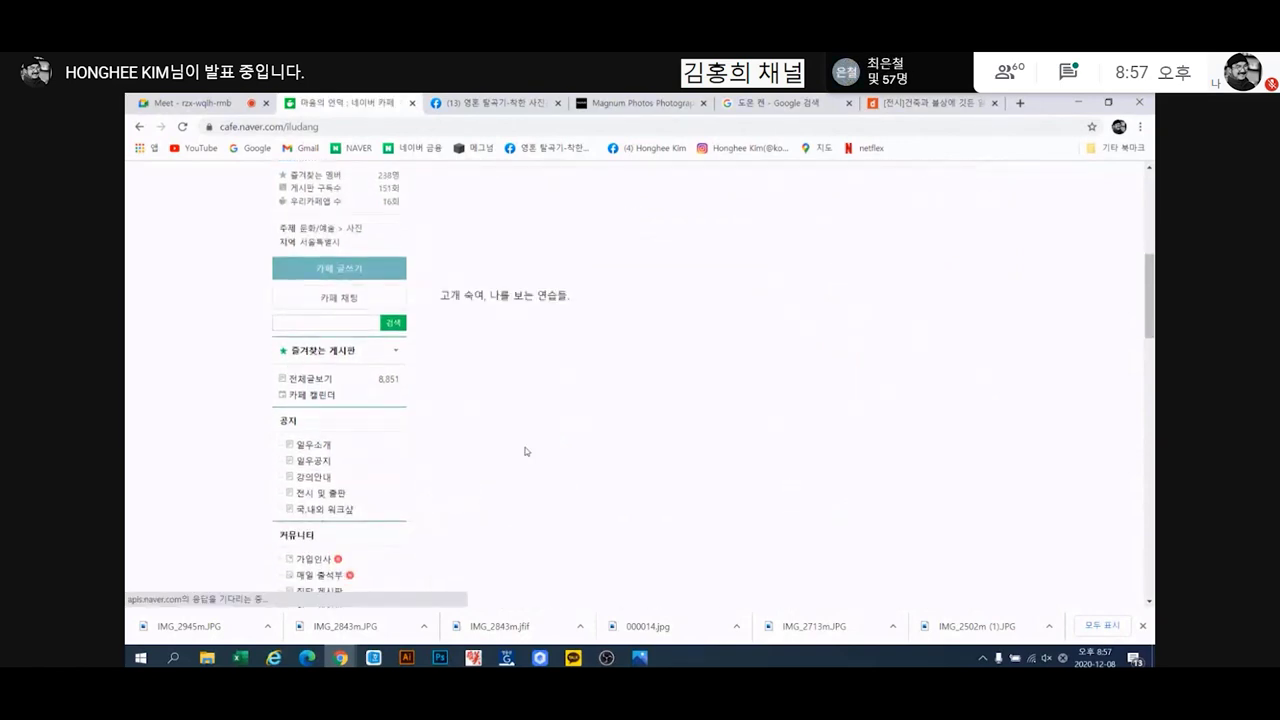
Examine the newer post's black-and-white texture photos of rock, cracked concrete, gravel and stones, and return to the first one
{"action": "scroll", "coordinate": [948, 440], "scroll_direction": "down", "scroll_amount": 2}
{"action": "scroll", "coordinate": [948, 440], "scroll_direction": "down", "scroll_amount": 6}
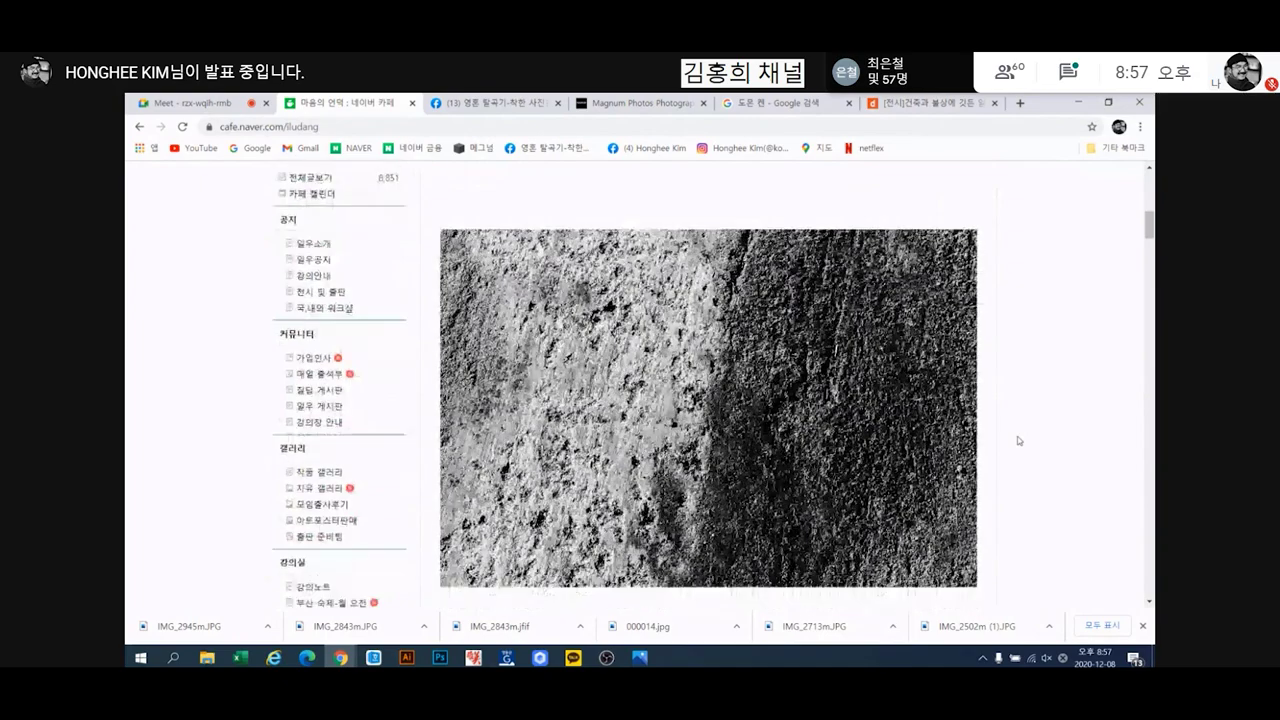
{"action": "scroll", "coordinate": [1019, 442], "scroll_direction": "down", "scroll_amount": 8}
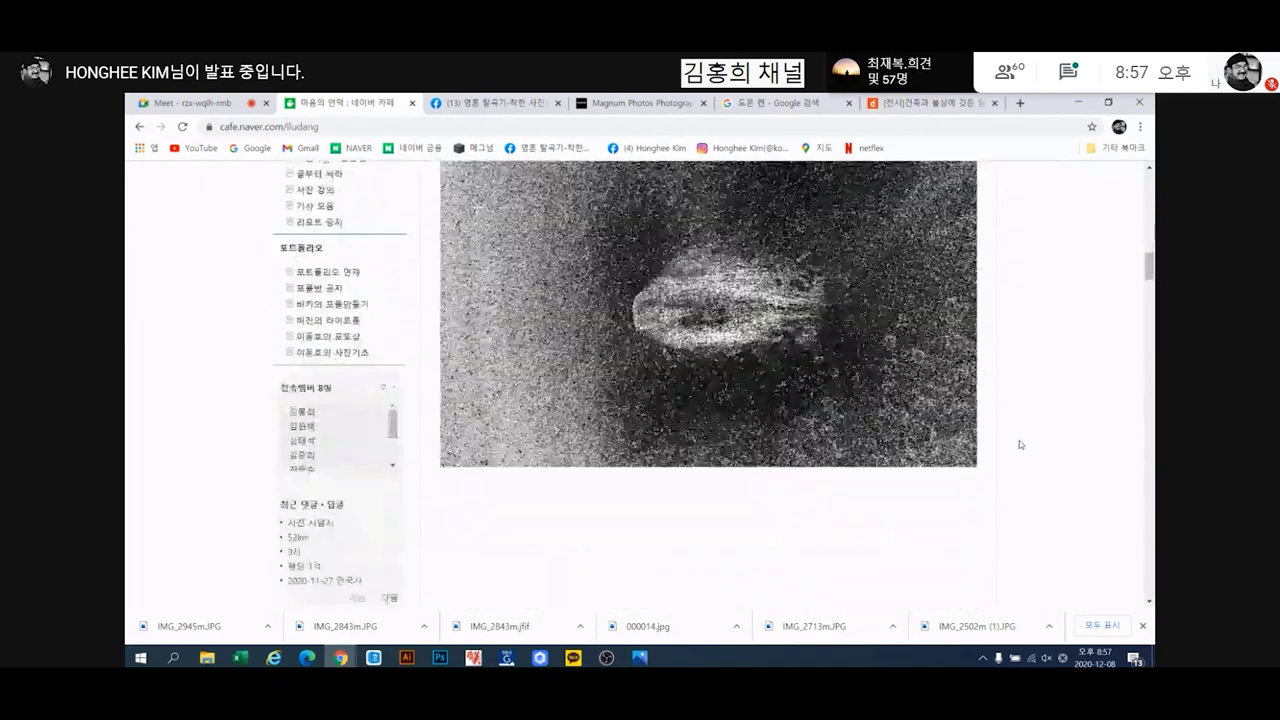
{"action": "scroll", "coordinate": [1019, 445], "scroll_direction": "down", "scroll_amount": 6}
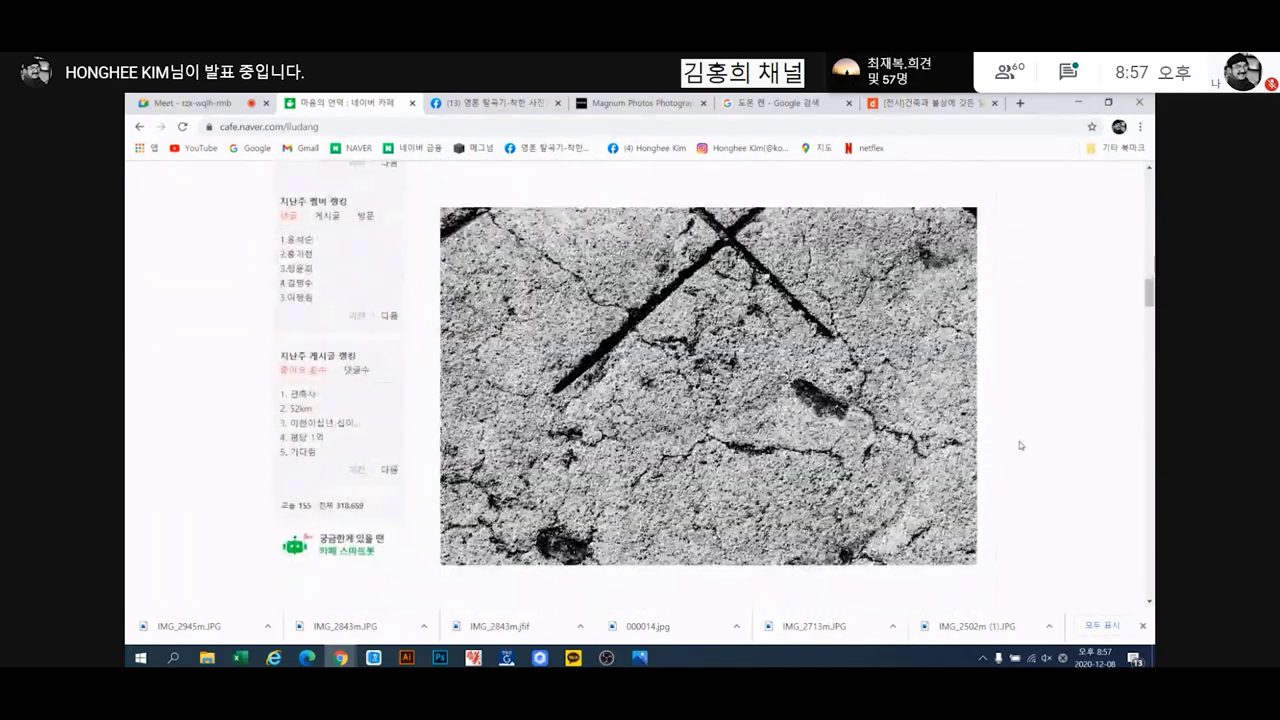
{"action": "scroll", "coordinate": [1019, 445], "scroll_direction": "down", "scroll_amount": 8}
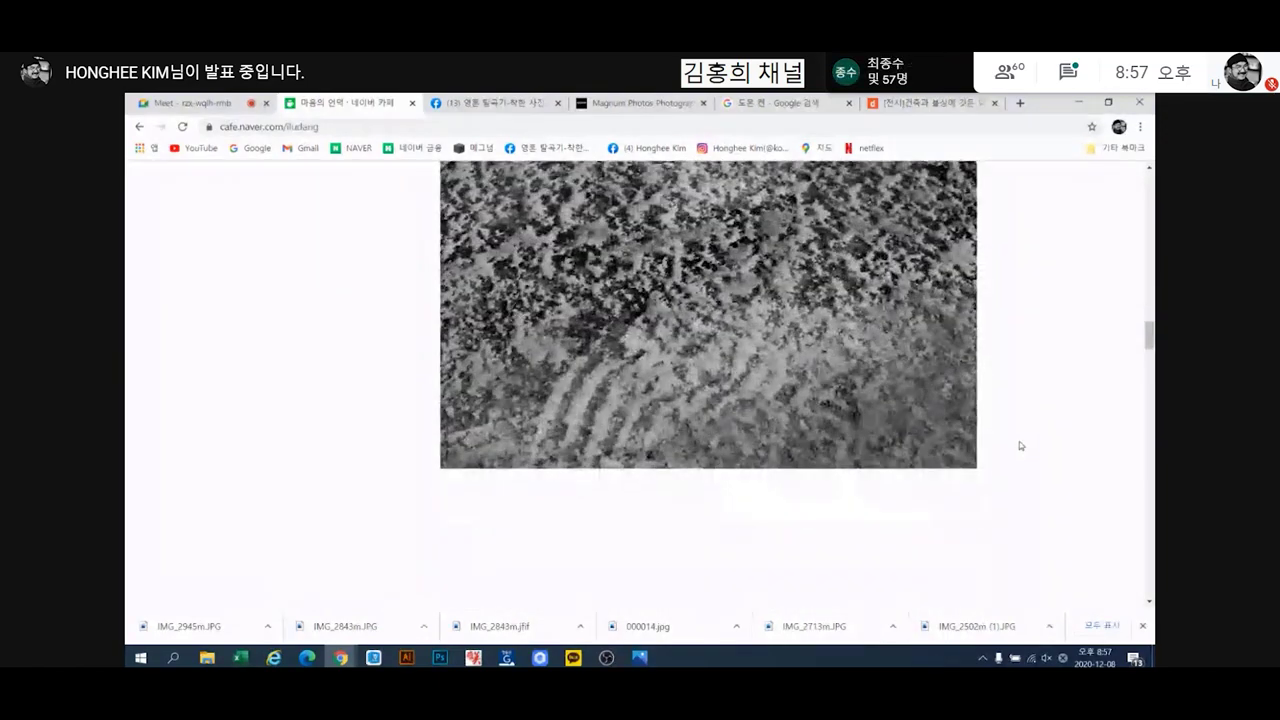
{"action": "scroll", "coordinate": [1020, 445], "scroll_direction": "down", "scroll_amount": 7}
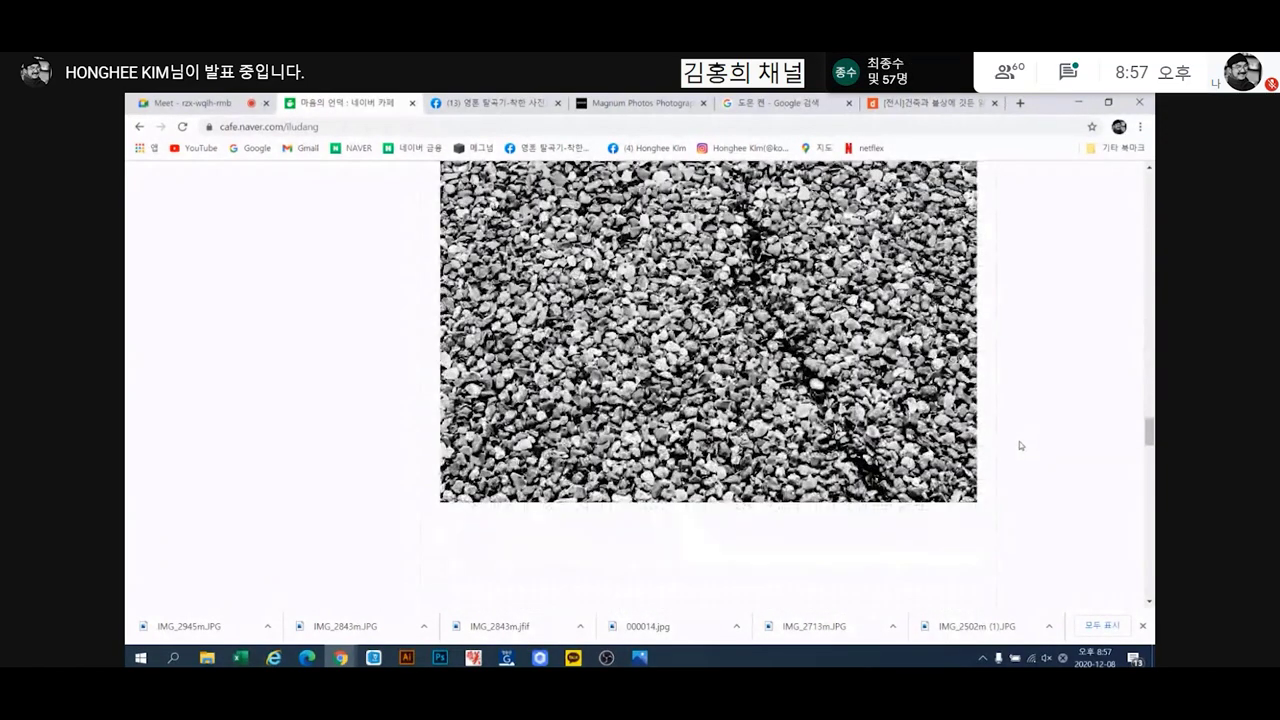
{"action": "scroll", "coordinate": [1020, 445], "scroll_direction": "down", "scroll_amount": 8}
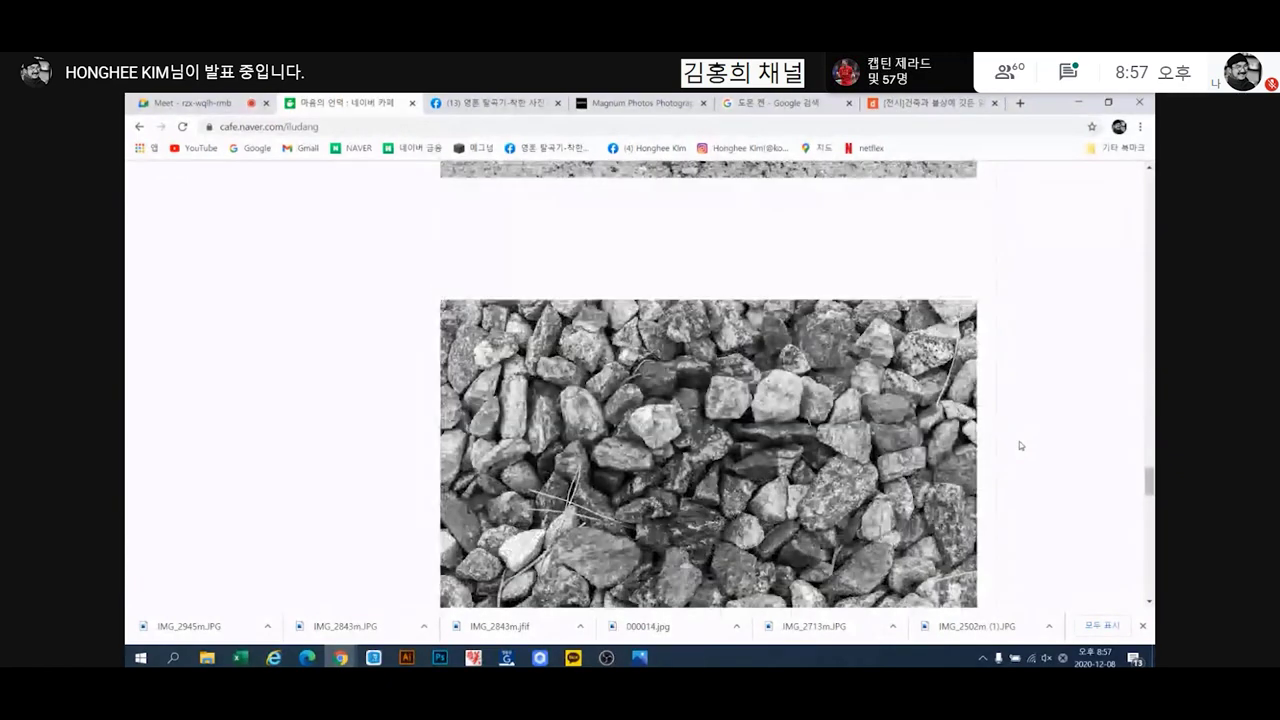
{"action": "scroll", "coordinate": [1020, 445], "scroll_direction": "down", "scroll_amount": 8}
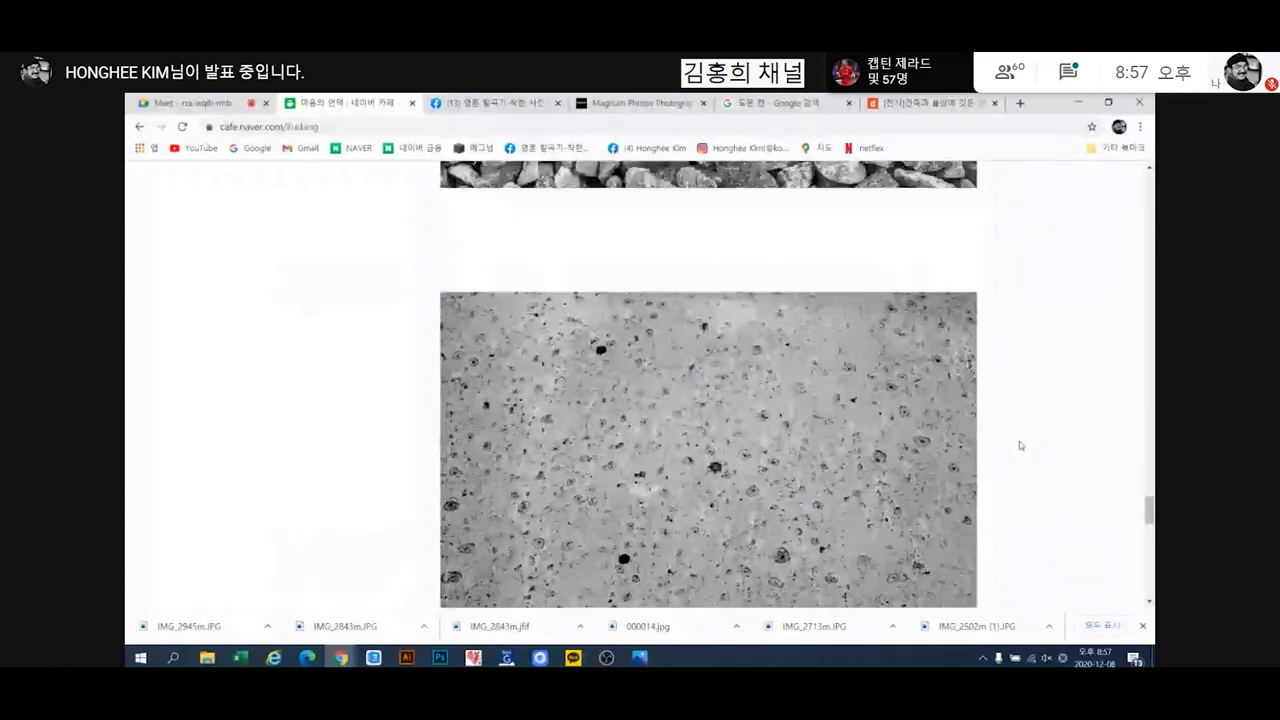
{"action": "scroll", "coordinate": [1019, 441], "scroll_direction": "up", "scroll_amount": 18}
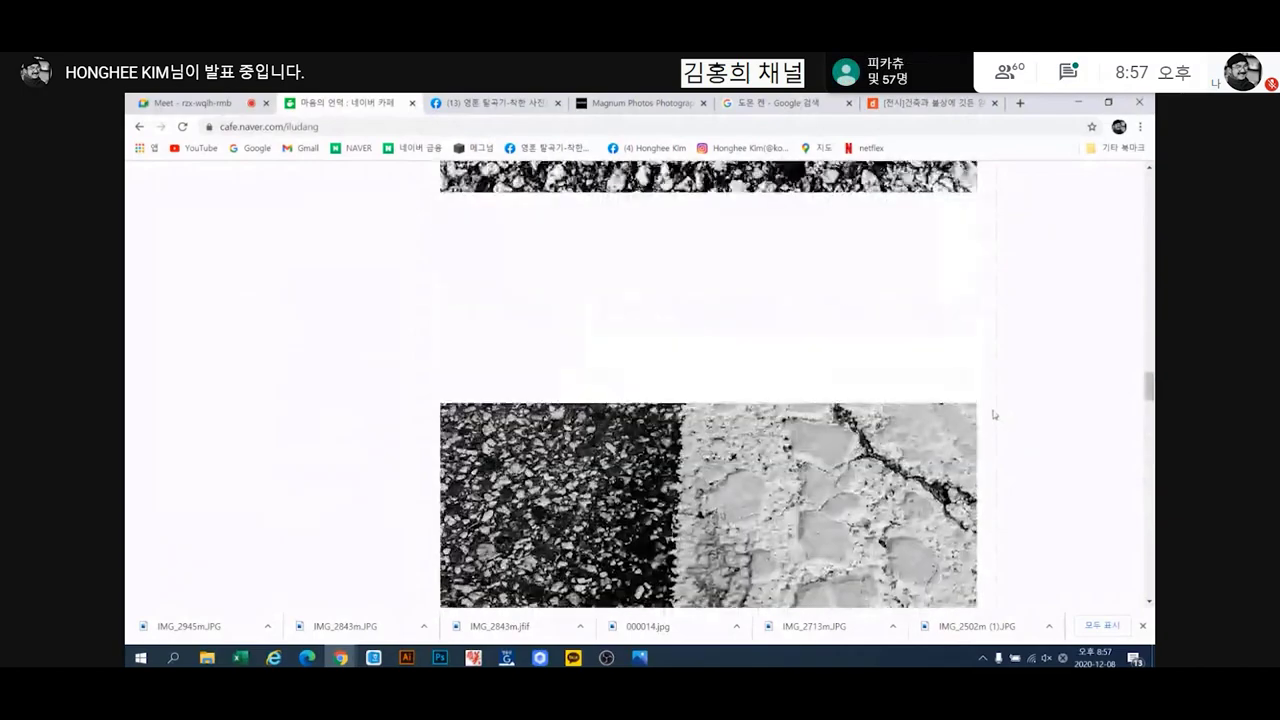
{"action": "scroll", "coordinate": [993, 414], "scroll_direction": "up", "scroll_amount": 15}
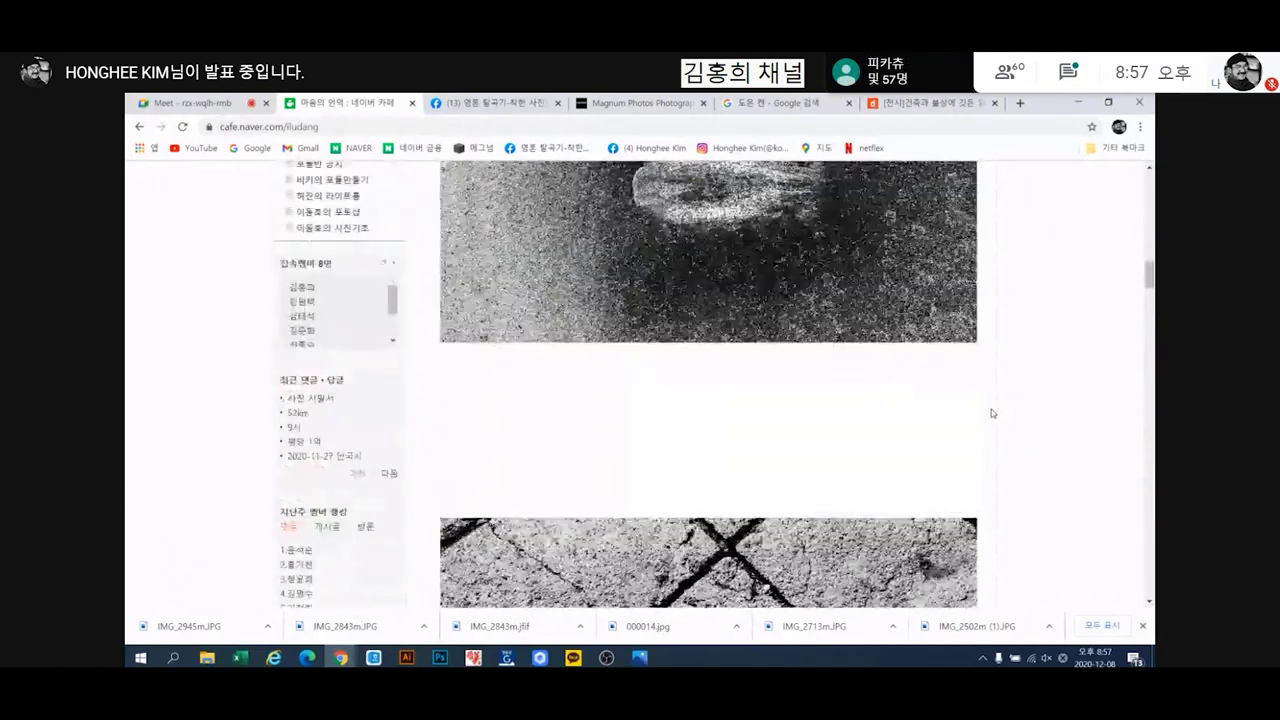
{"action": "scroll", "coordinate": [991, 413], "scroll_direction": "up", "scroll_amount": 12}
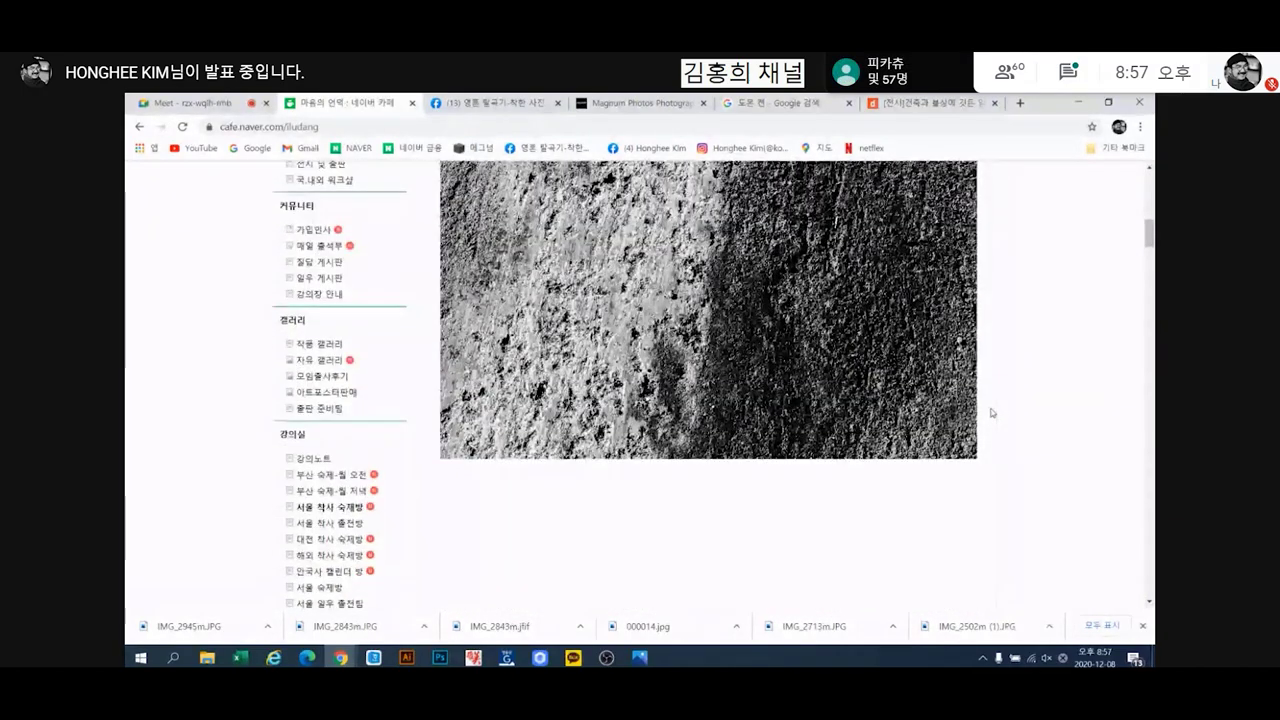
Download the post's first black-and-white rock texture photo, then minimise the browser
{"action": "scroll", "coordinate": [991, 412], "scroll_direction": "up", "scroll_amount": 2}
{"action": "right_click", "coordinate": [688, 403]}
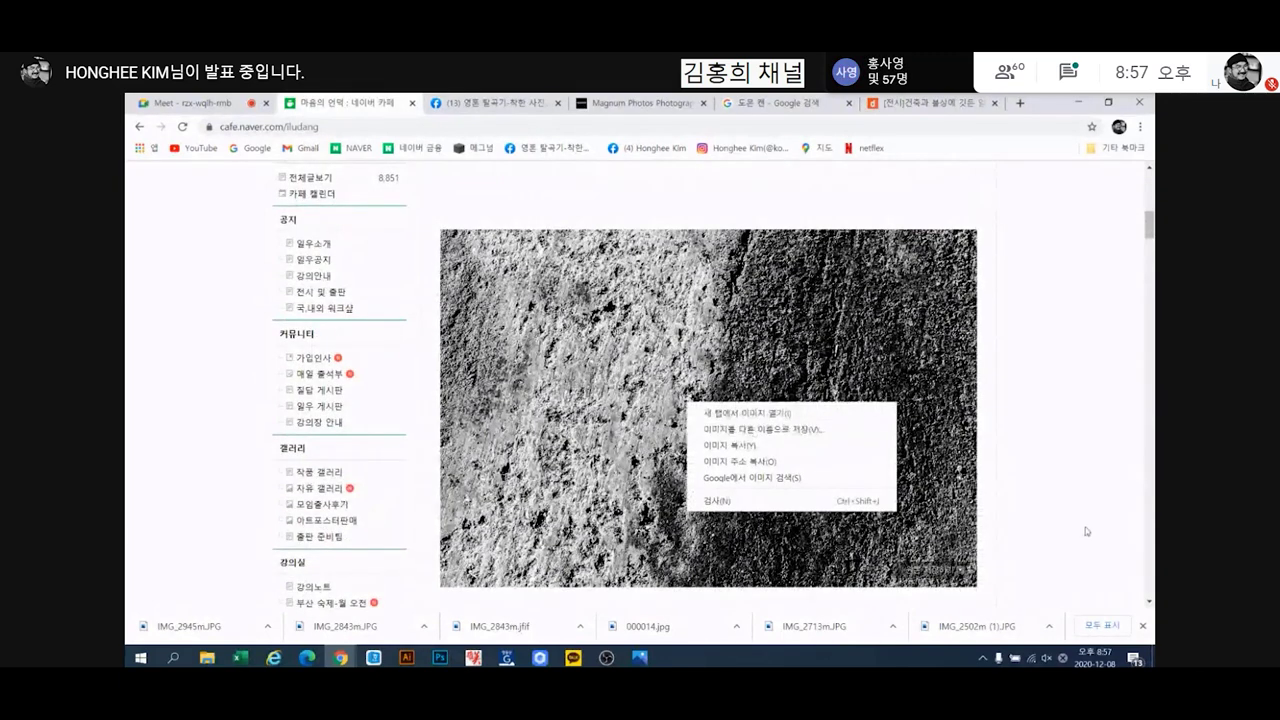
{"action": "left_click", "coordinate": [930, 565]}
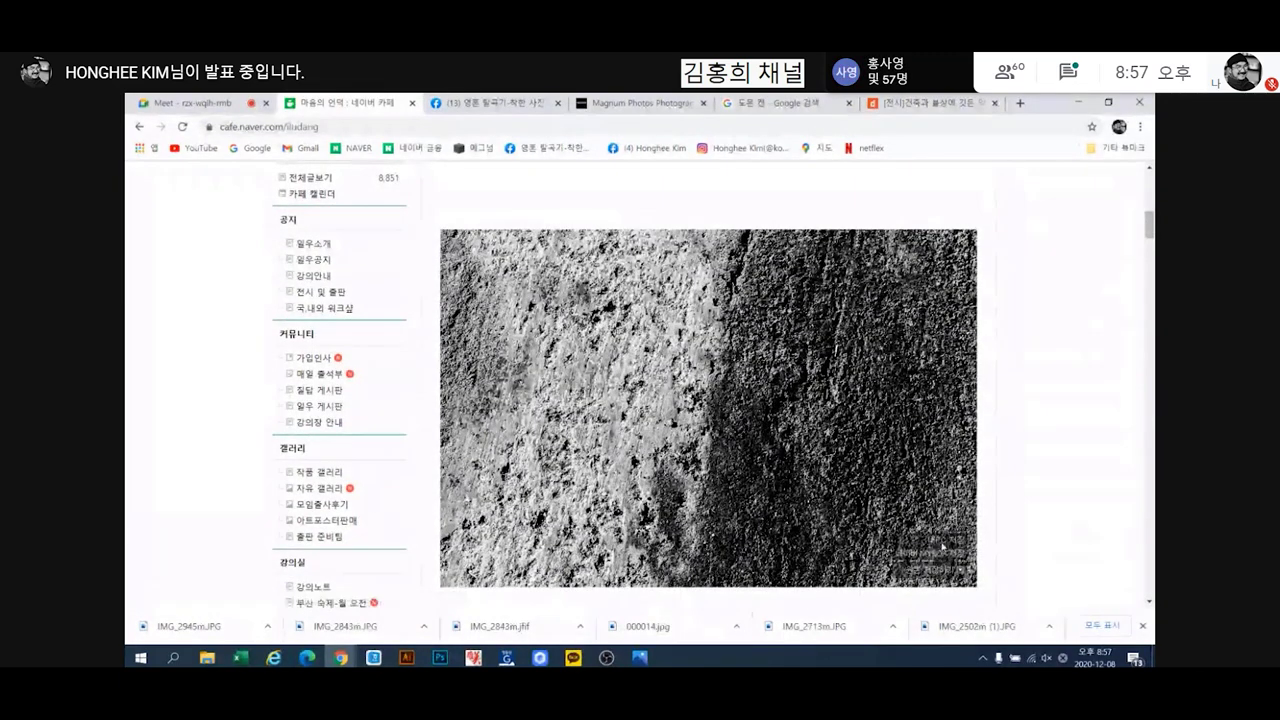
{"action": "key", "text": "ctrl+w"}
{"action": "left_click", "coordinate": [1078, 102]}
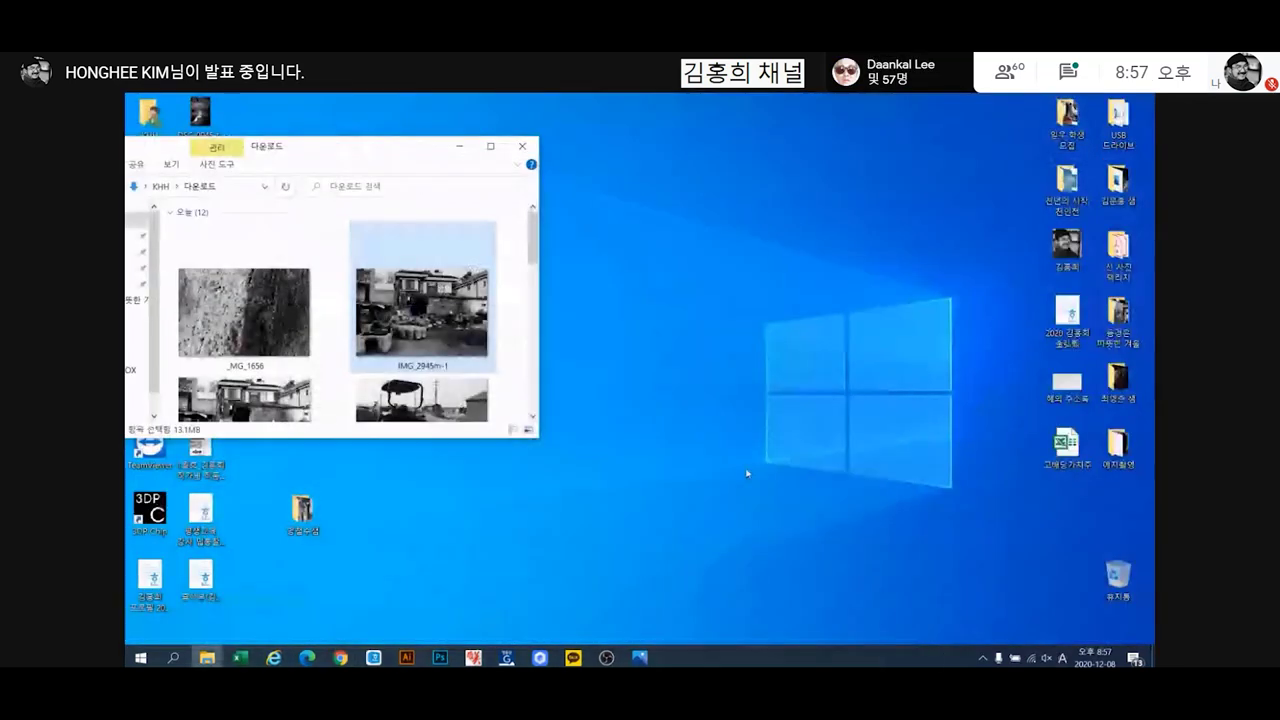
Switch to Photoshop, close the house photo IMG_2945m-1.jpg, and open _MG_1656.jpg from the Downloads folder in a maximised window
{"action": "left_click", "coordinate": [439, 658]}
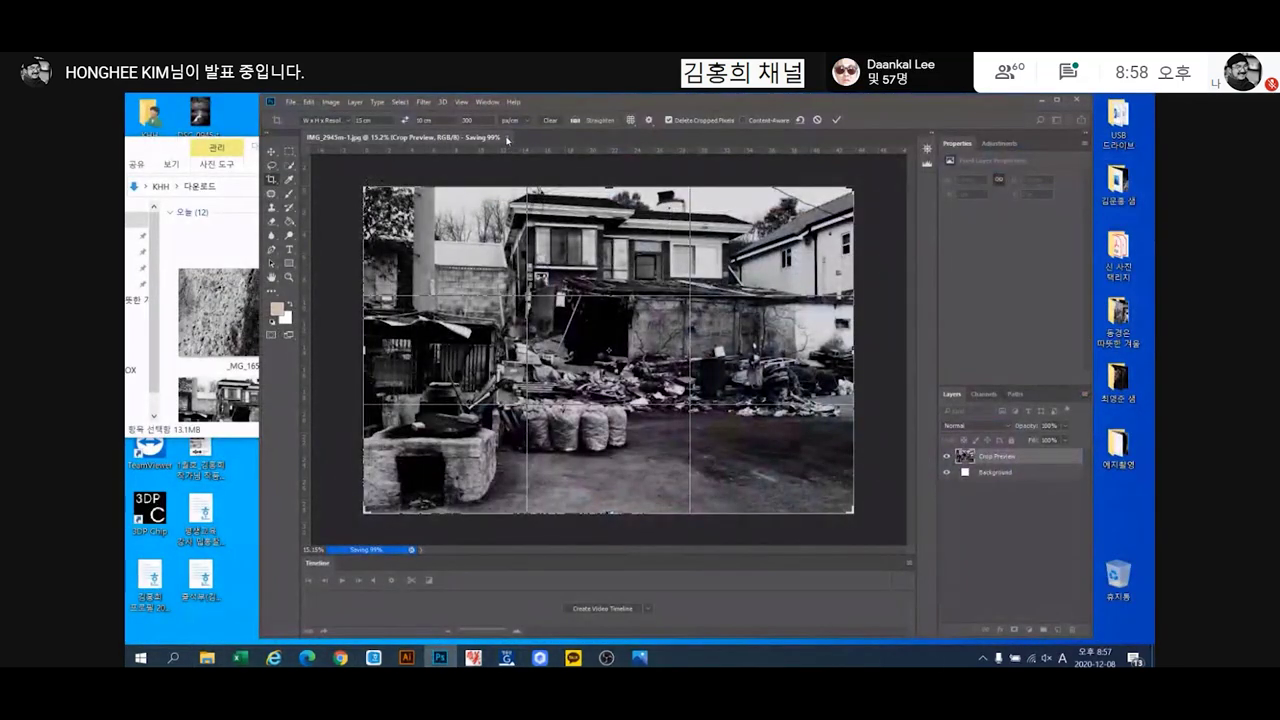
{"action": "left_click", "coordinate": [424, 137]}
{"action": "left_click", "coordinate": [678, 313]}
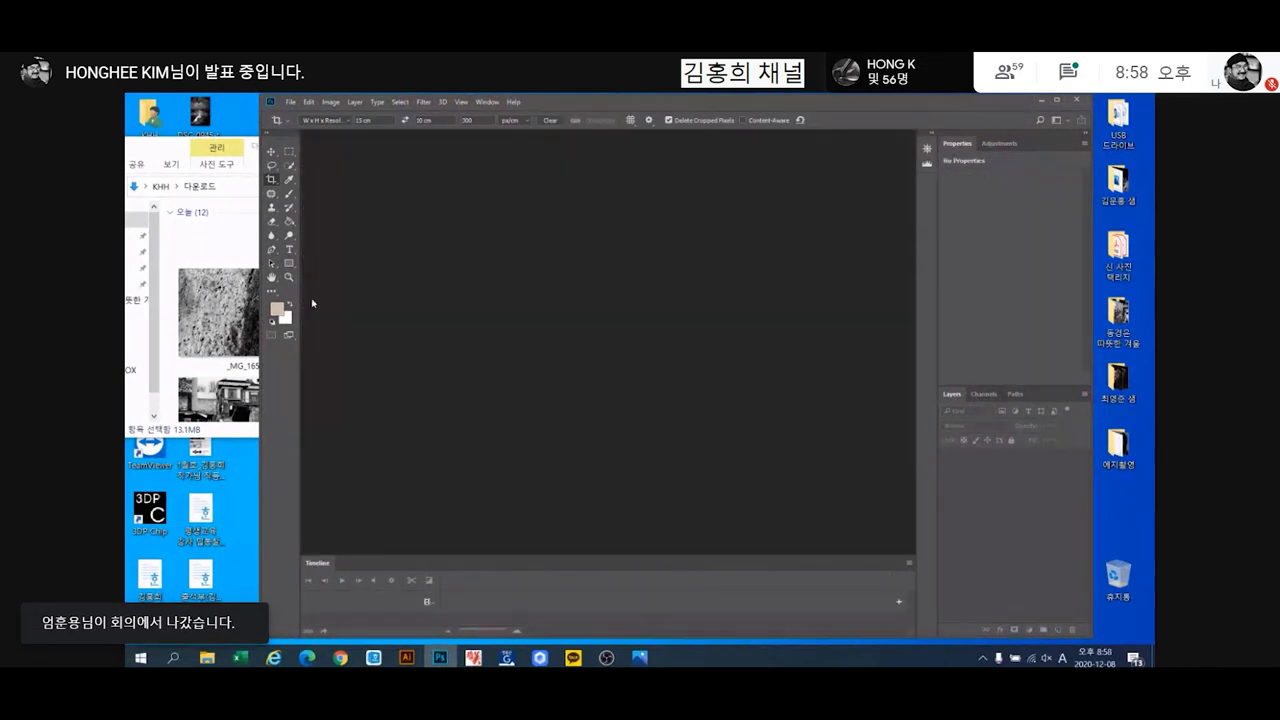
{"action": "left_click_drag", "start_coordinate": [215, 312], "coordinate": [537, 334]}
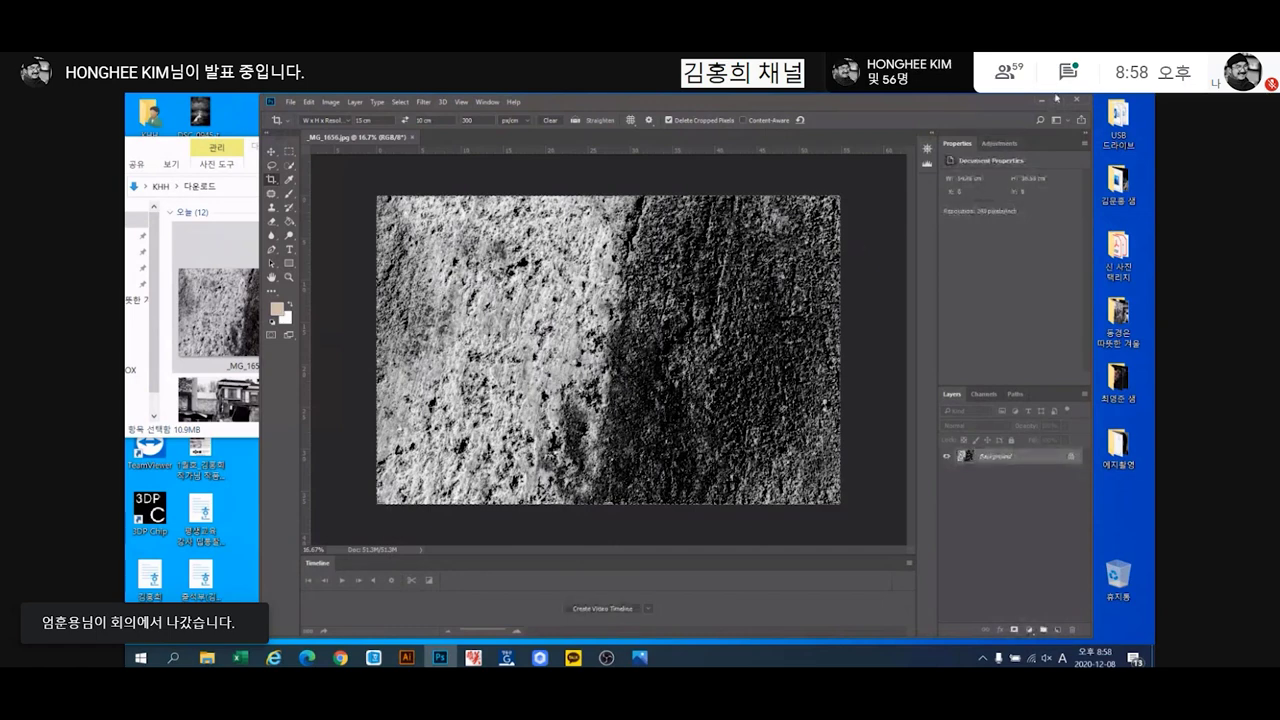
{"action": "left_click", "coordinate": [1056, 99]}
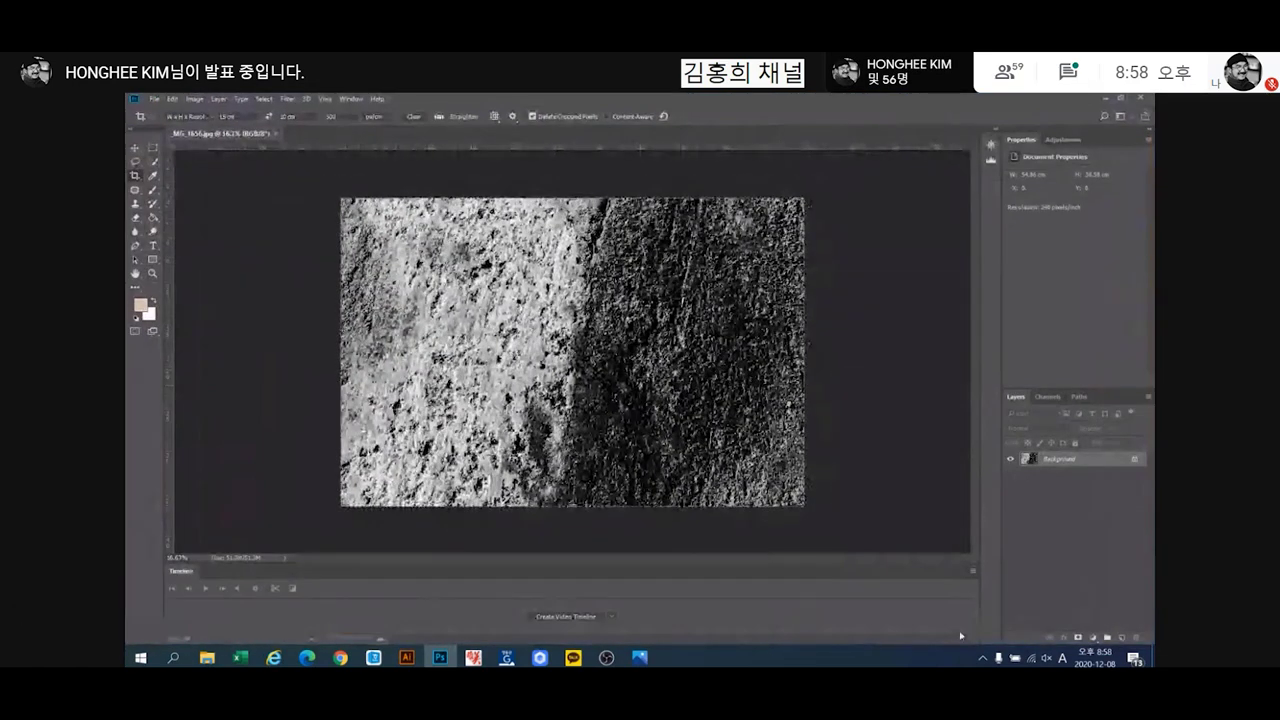
Add a Curves adjustment that brightens highlights and darkens shadows to input 74, output 54, and flatten the image
{"action": "left_click", "coordinate": [1092, 637]}
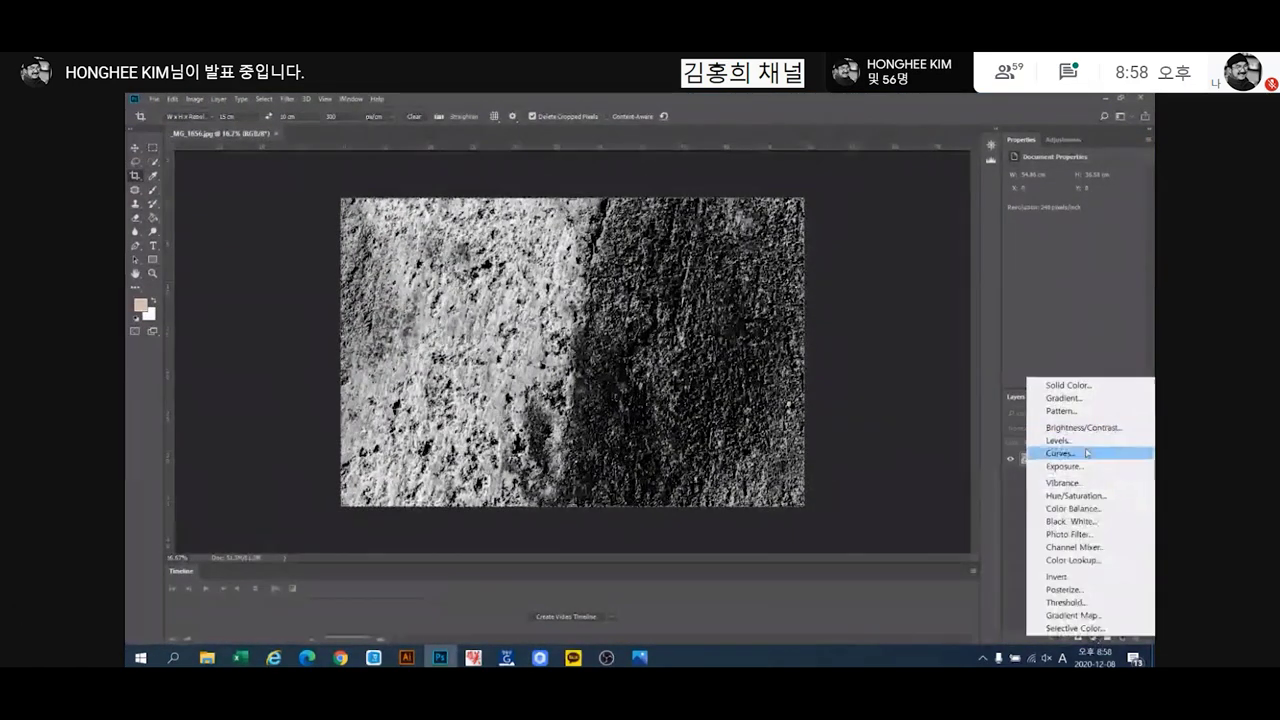
{"action": "left_click", "coordinate": [1087, 453]}
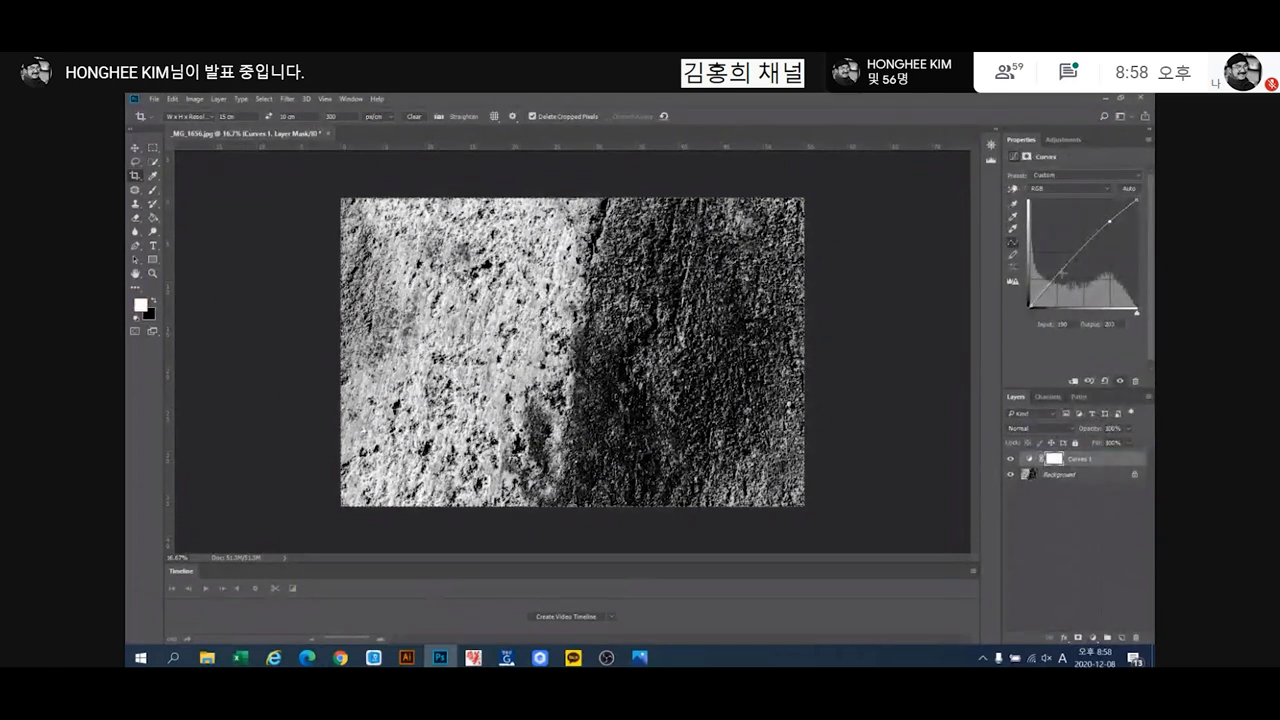
{"action": "left_click_drag", "start_coordinate": [1062, 272], "coordinate": [1062, 284]}
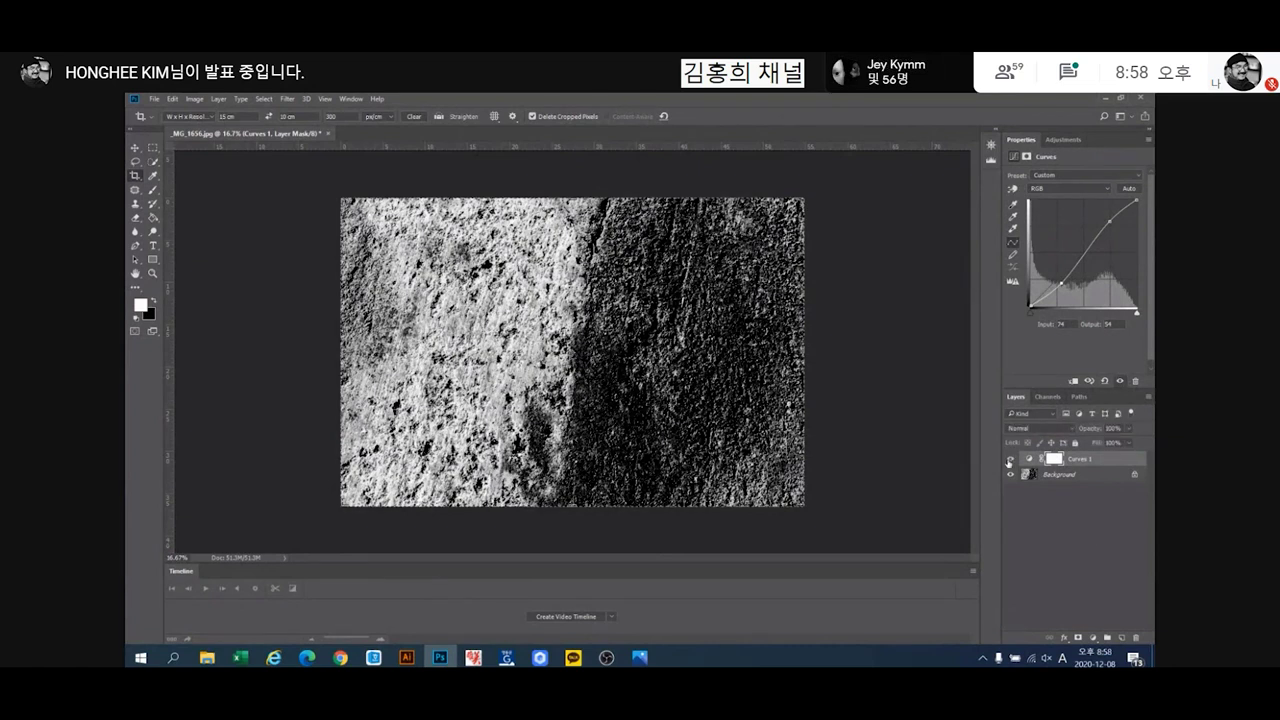
{"action": "left_click", "coordinate": [1147, 400]}
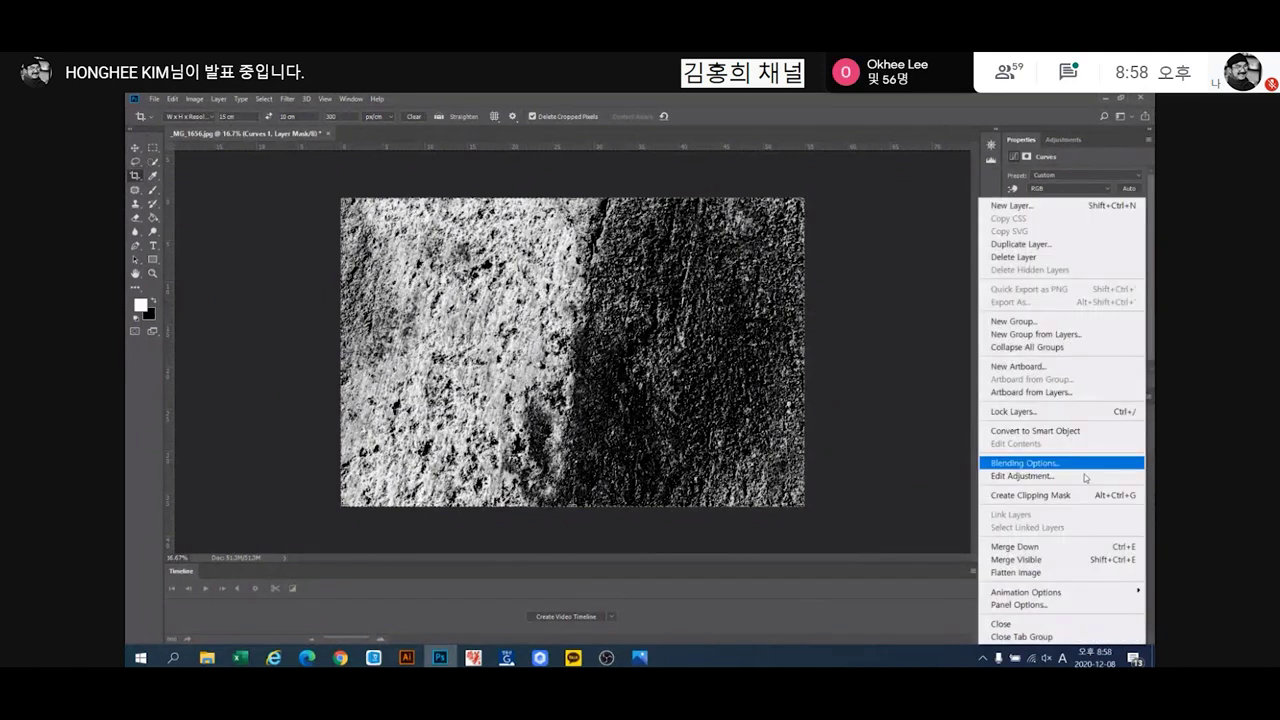
{"action": "left_click", "coordinate": [1012, 574]}
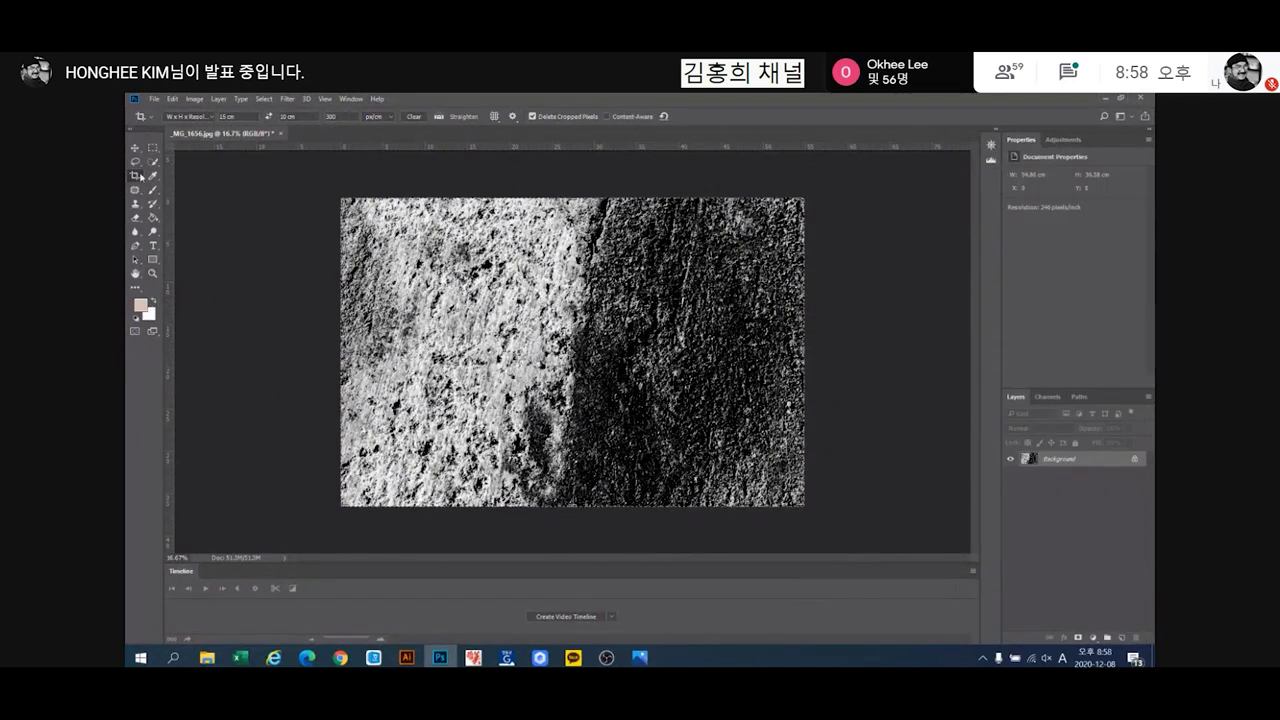
Sharpen the rock photo with Unsharp Mask at amount 50% and radius 1.0 pixels
{"action": "left_click", "coordinate": [135, 161]}
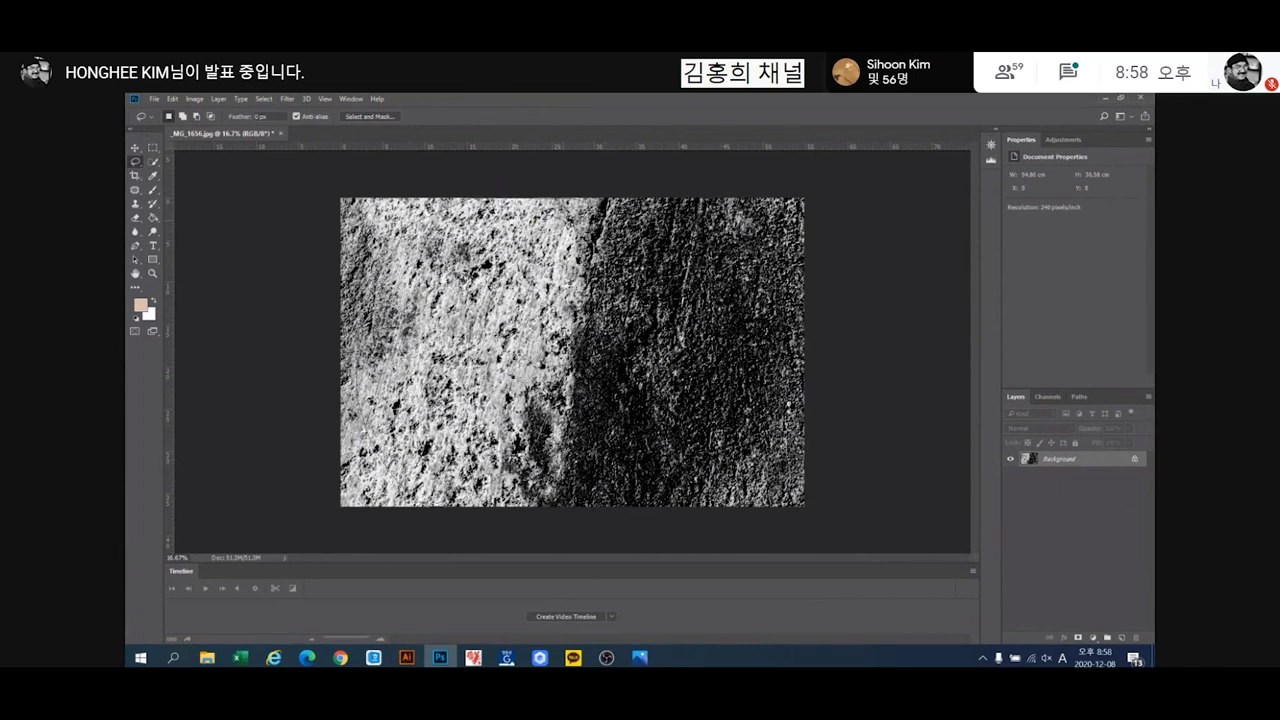
{"action": "left_click", "coordinate": [290, 100]}
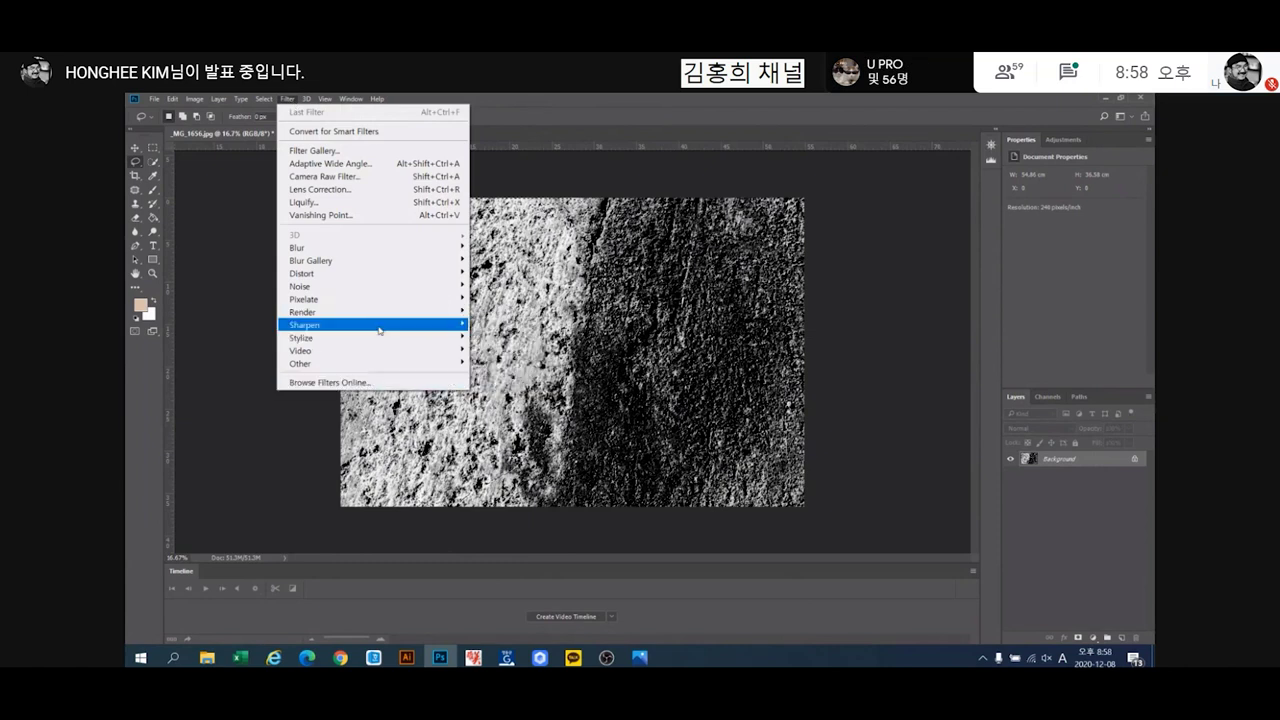
{"action": "left_click", "coordinate": [513, 390]}
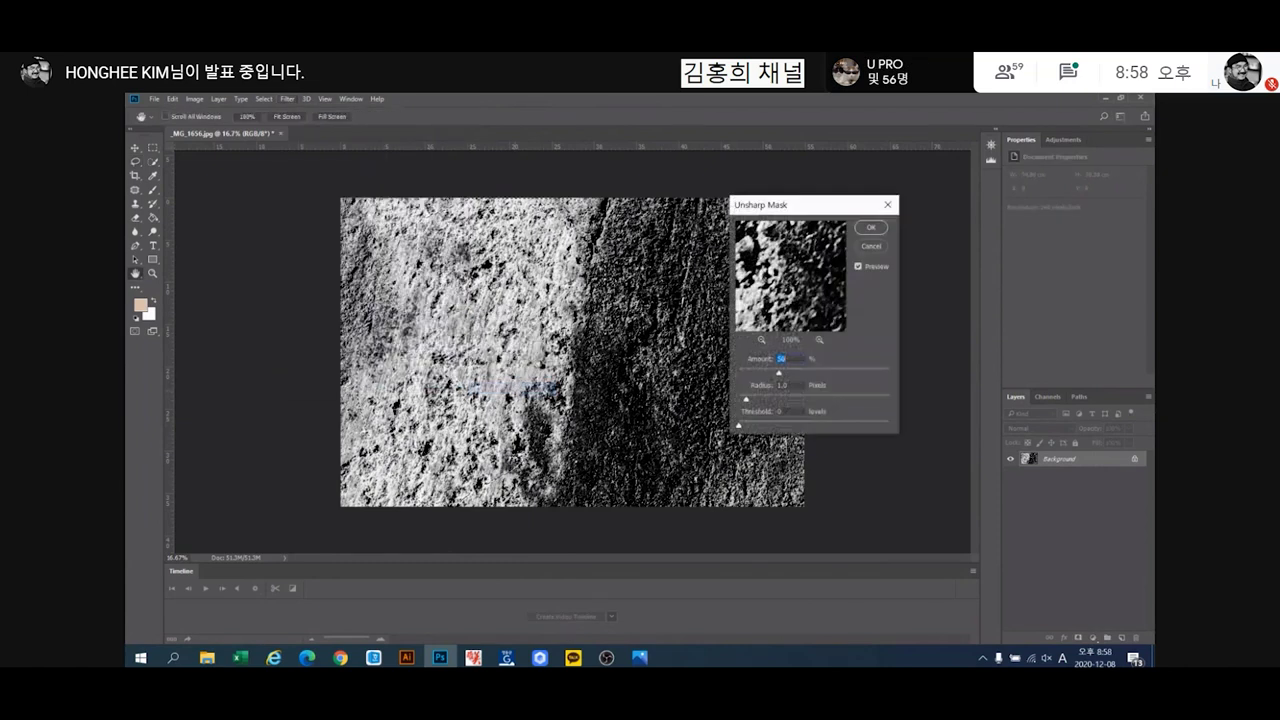
{"action": "left_click", "coordinate": [880, 229]}
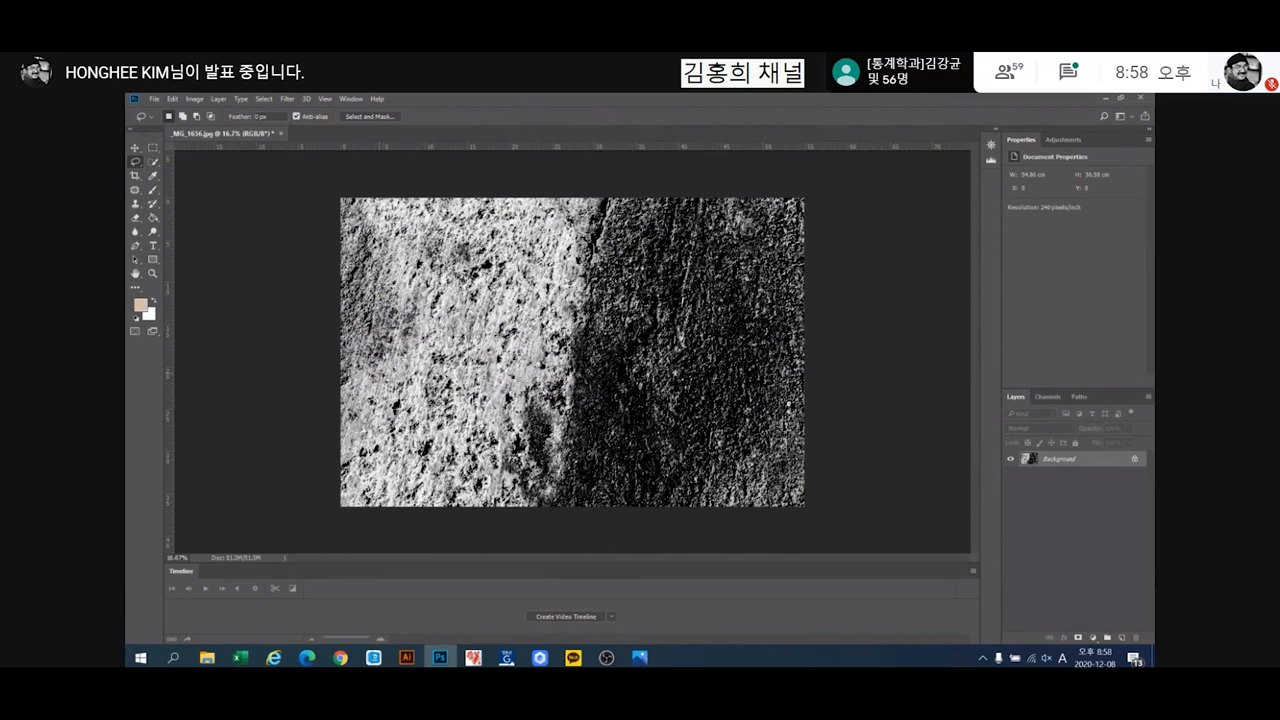
Darken the sharpened photo with a new Curves adjustment, placing its point at input 196, output 172
{"action": "left_click", "coordinate": [1093, 638]}
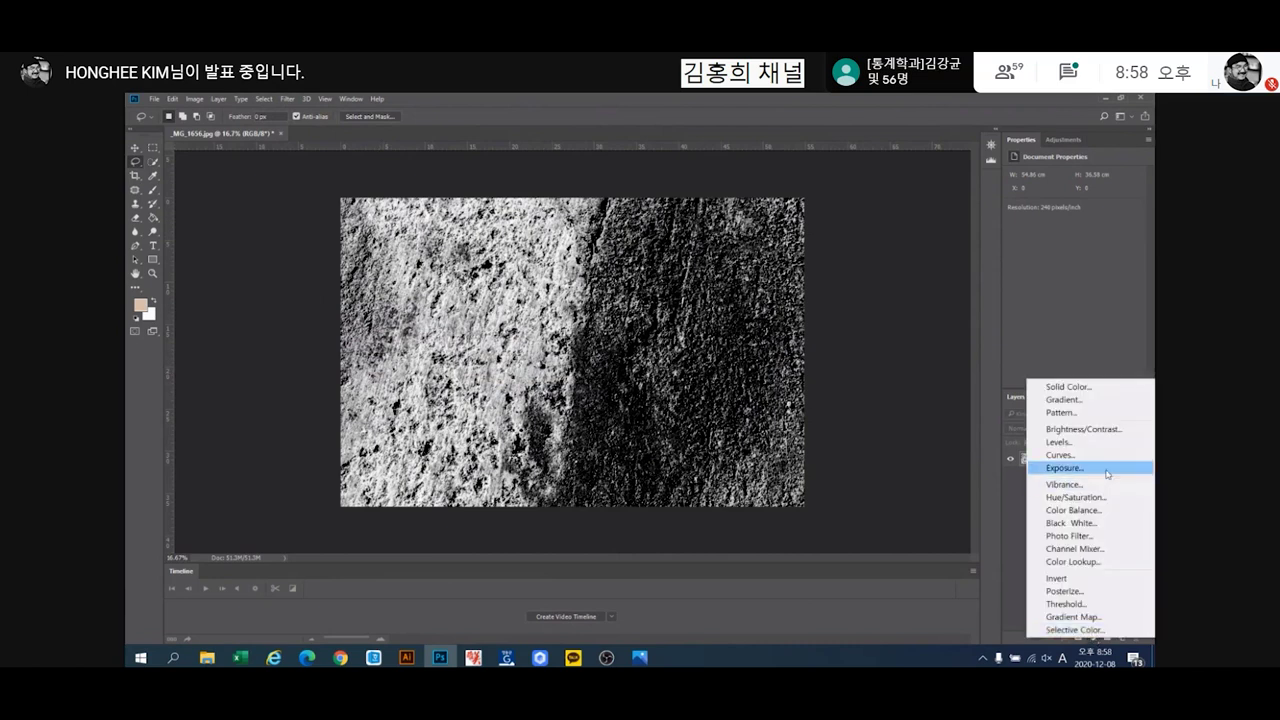
{"action": "left_click", "coordinate": [1104, 455]}
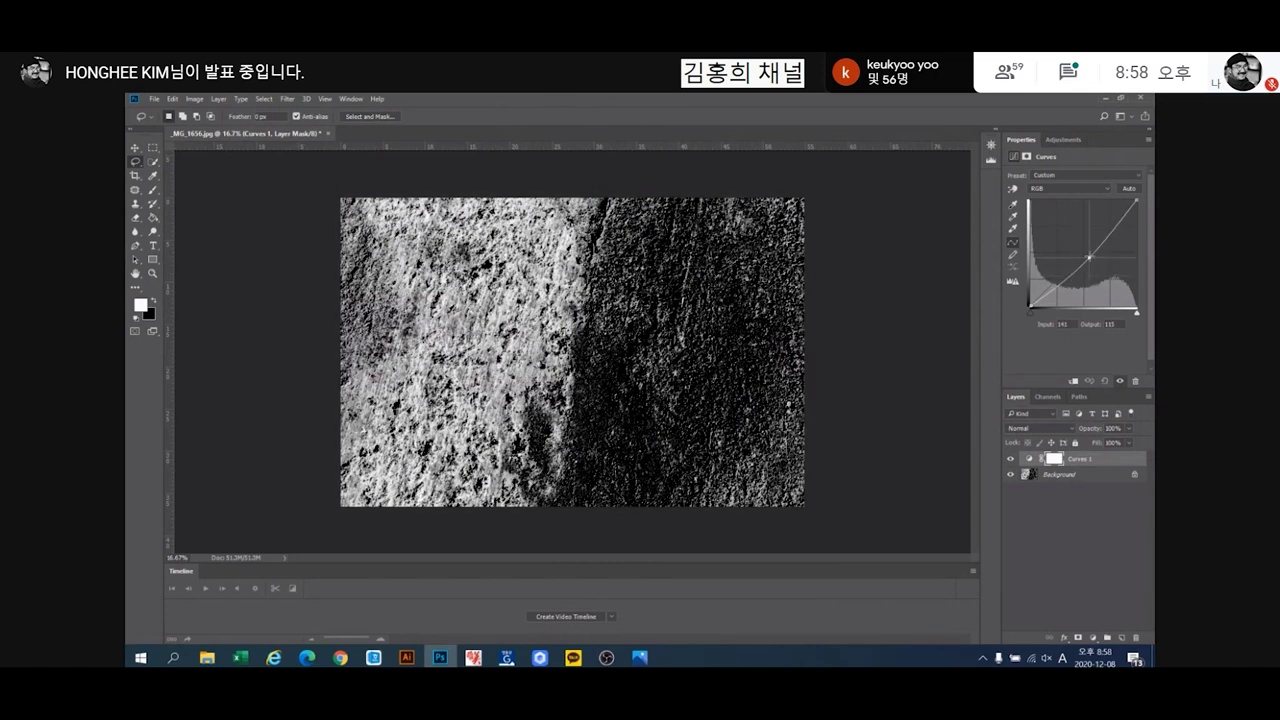
{"action": "left_click", "coordinate": [1104, 235]}
{"action": "left_click_drag", "start_coordinate": [1104, 234], "coordinate": [1112, 235]}
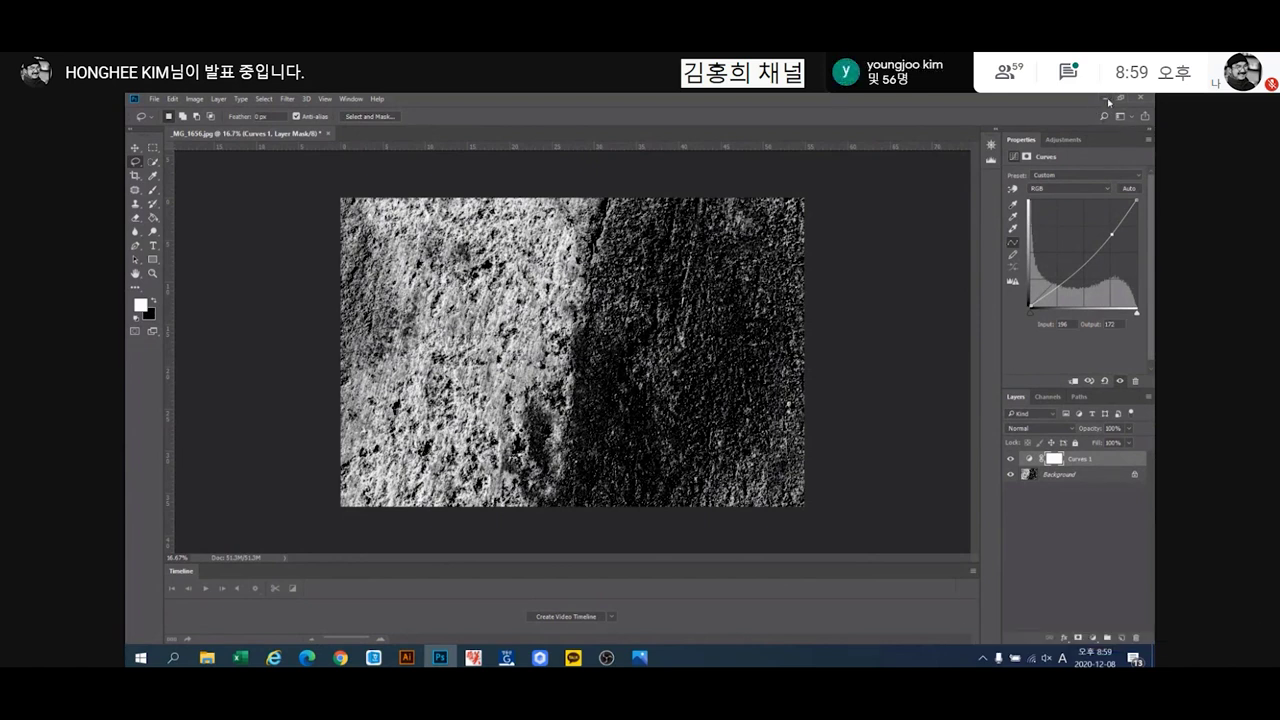
Close _MG_1656.jpg without saving the changes and minimise Photoshop
{"action": "left_click", "coordinate": [327, 133]}
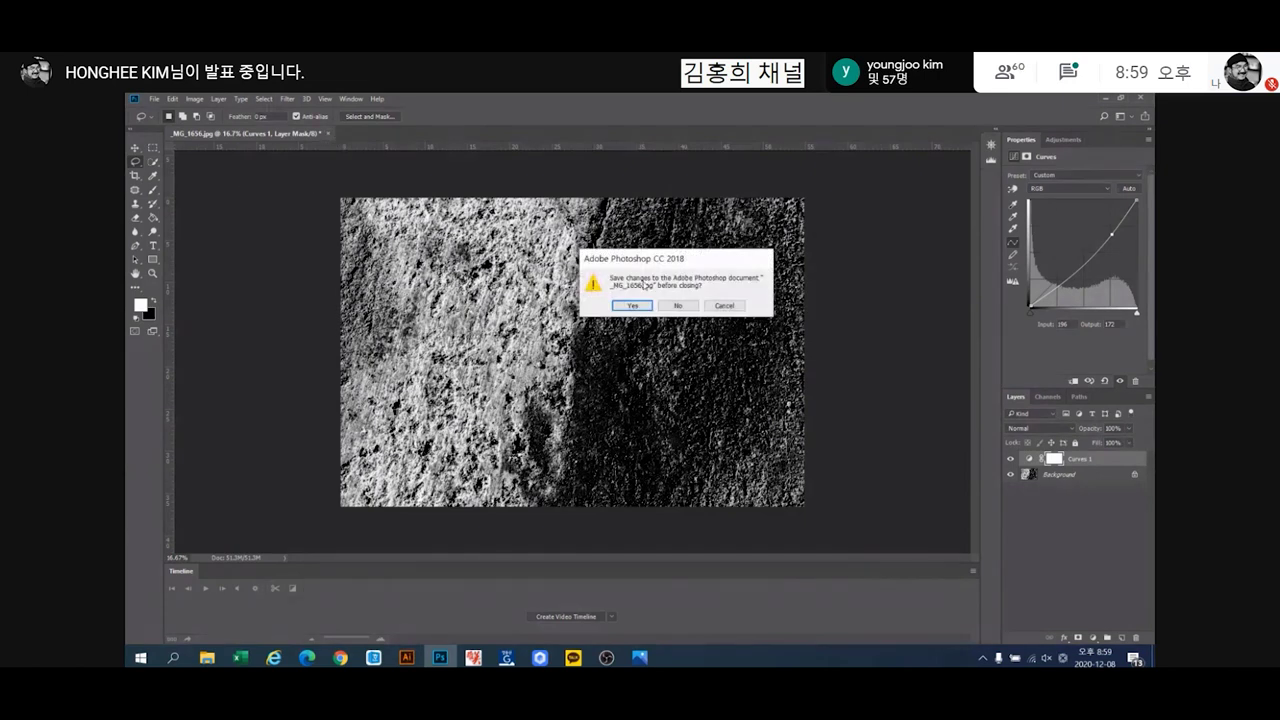
{"action": "left_click", "coordinate": [671, 303]}
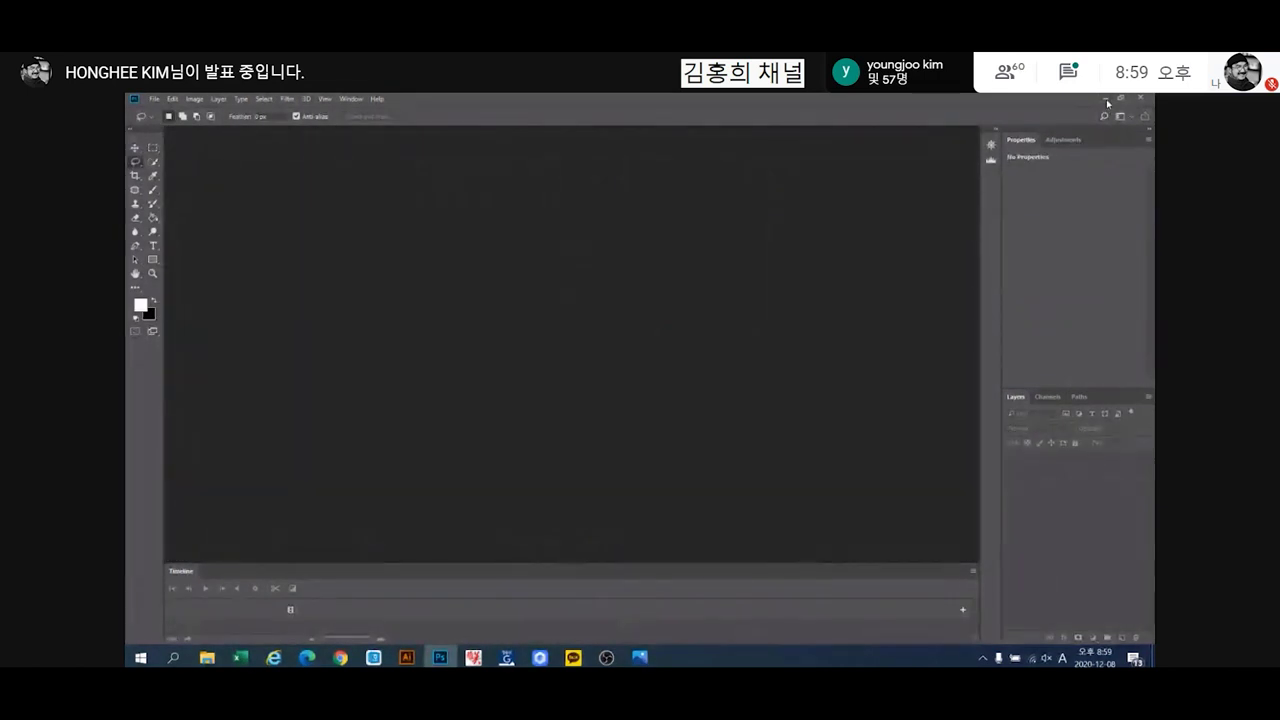
{"action": "left_click", "coordinate": [1106, 101]}
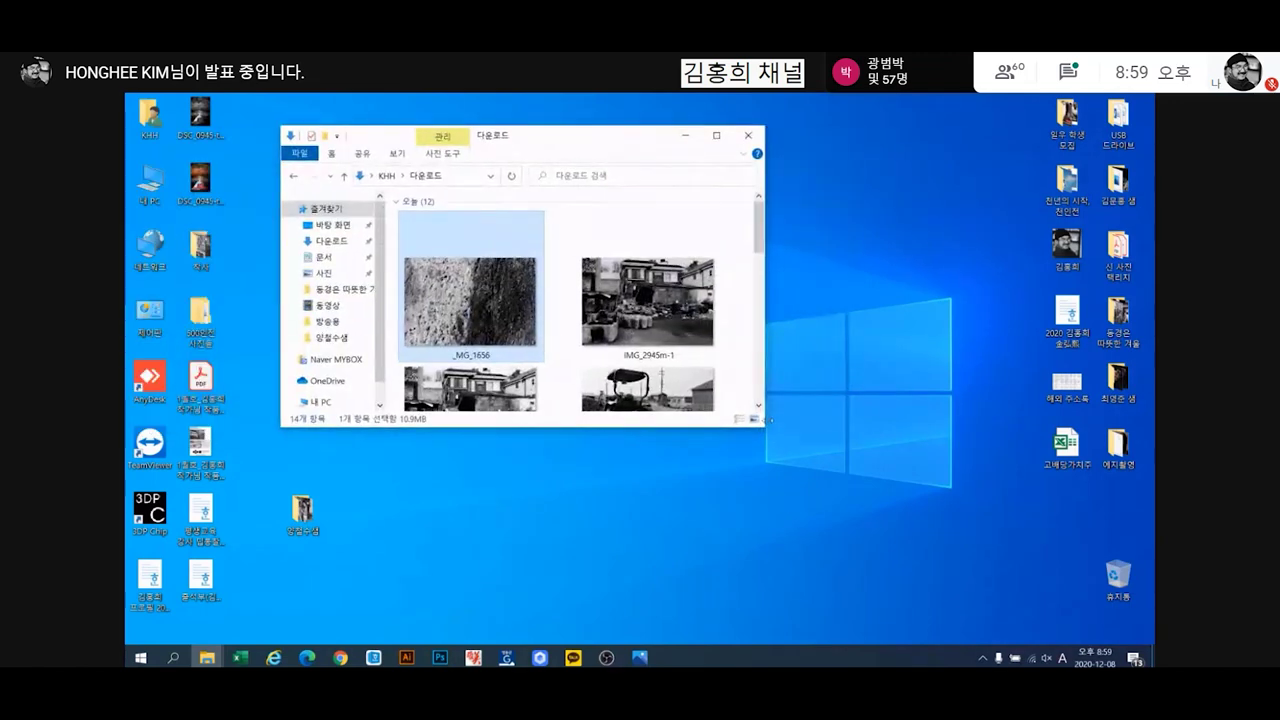
Enlarge the Downloads folder window and delete all of today's downloaded photos, keeping yesterday's two PDF files
{"action": "left_click_drag", "start_coordinate": [763, 428], "coordinate": [992, 648]}
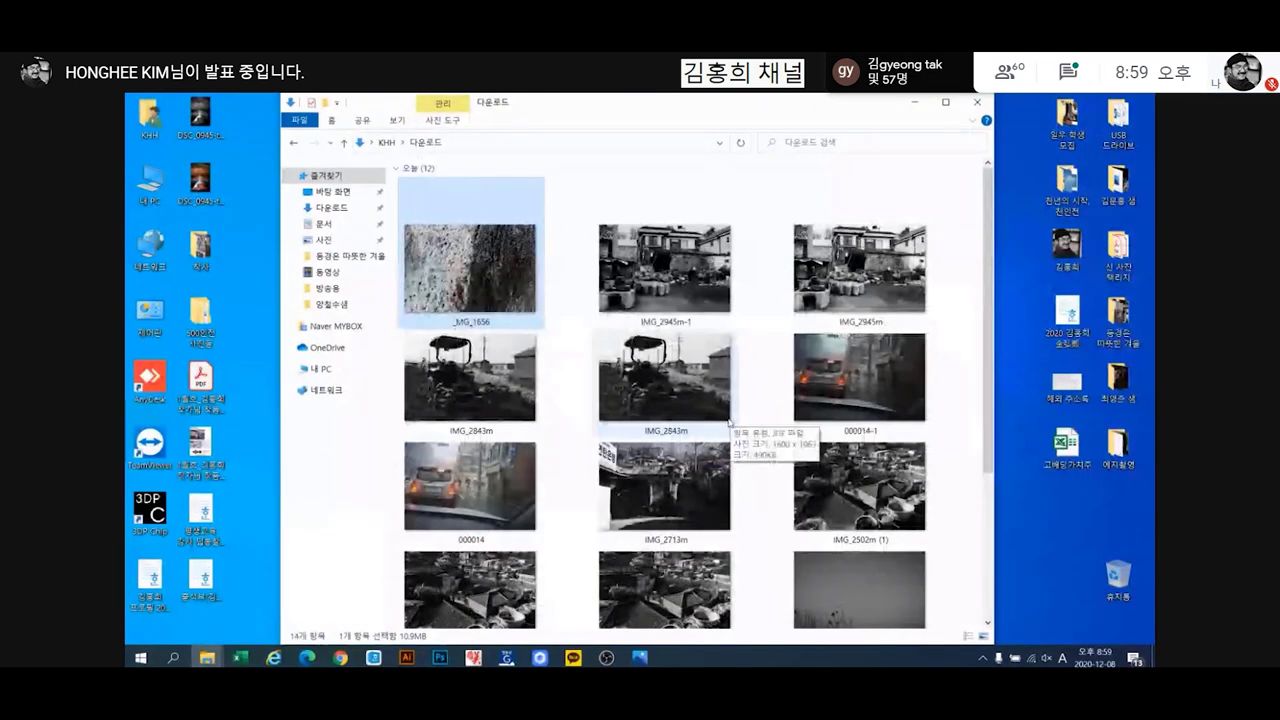
{"action": "scroll", "coordinate": [729, 423], "scroll_direction": "down", "scroll_amount": 3}
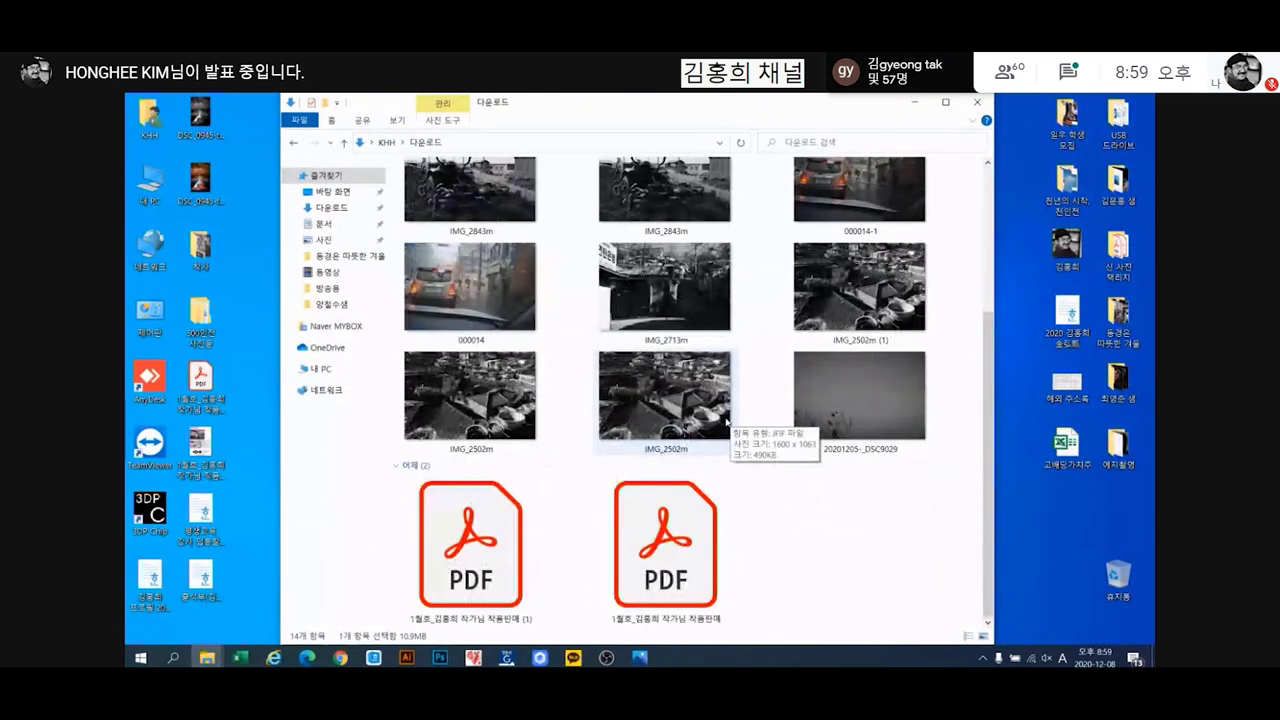
{"action": "scroll", "coordinate": [727, 423], "scroll_direction": "up", "scroll_amount": 3}
{"action": "scroll", "coordinate": [720, 430], "scroll_direction": "down", "scroll_amount": 3}
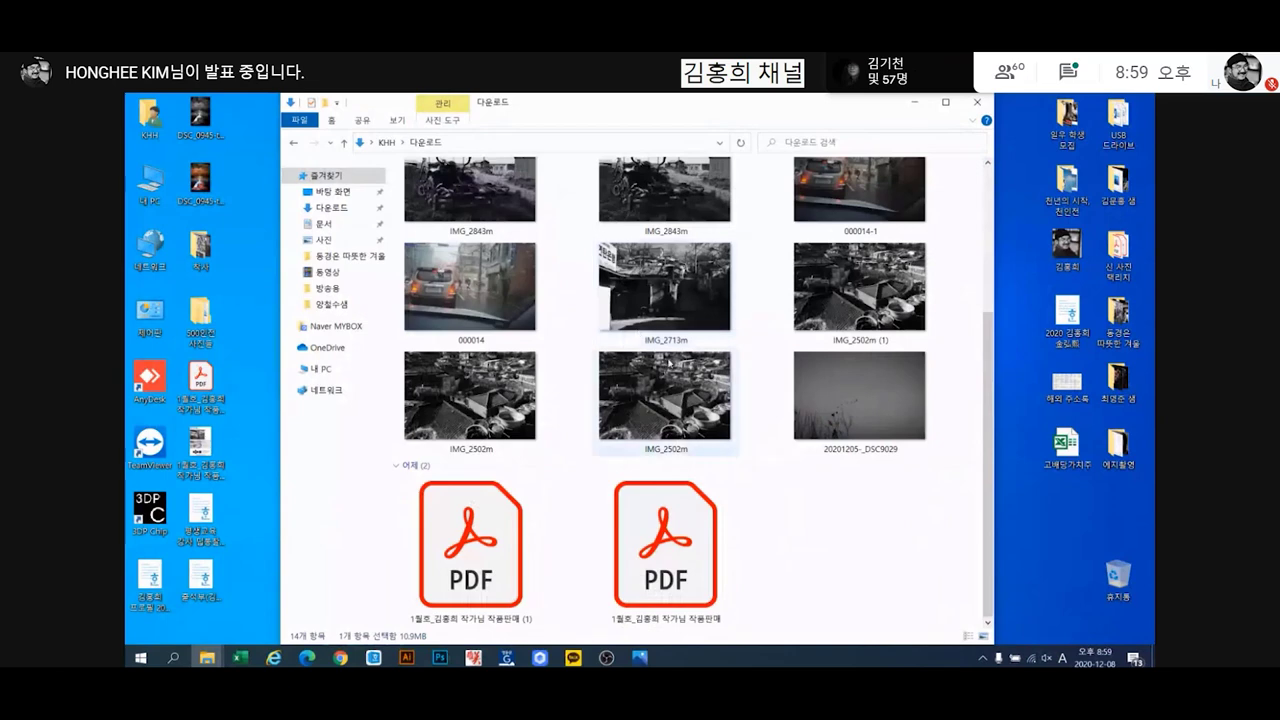
{"action": "key", "text": "shift+Home"}
{"action": "right_click", "coordinate": [878, 432]}
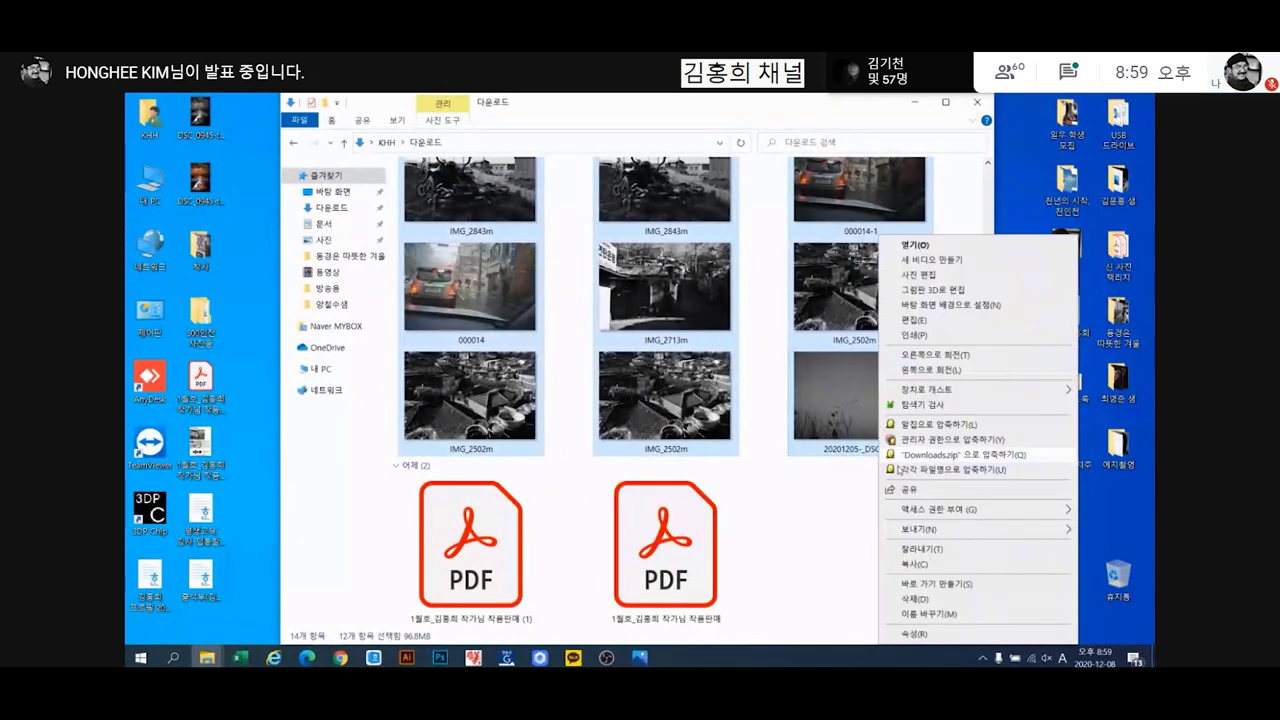
{"action": "left_click", "coordinate": [908, 598]}
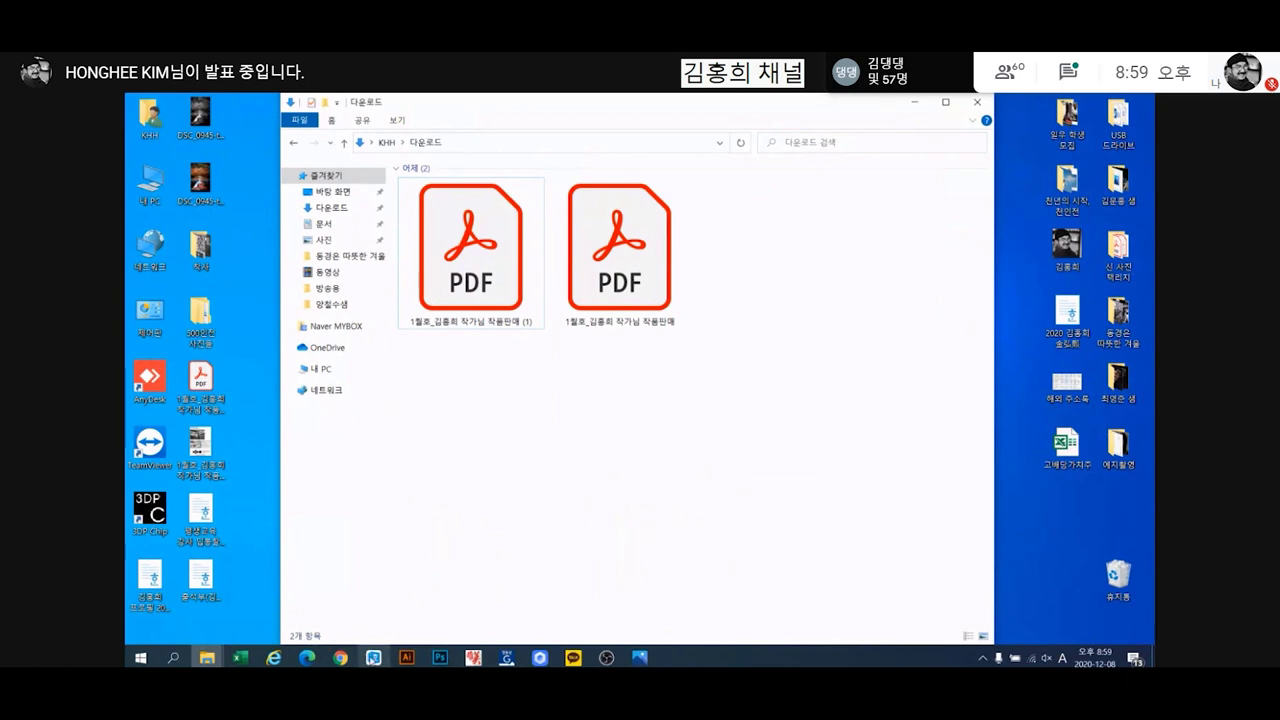
Switch back to the café in Chrome, go to the 서울 착사 숙제방 board, and open the 9시 post
{"action": "left_click", "coordinate": [341, 657]}
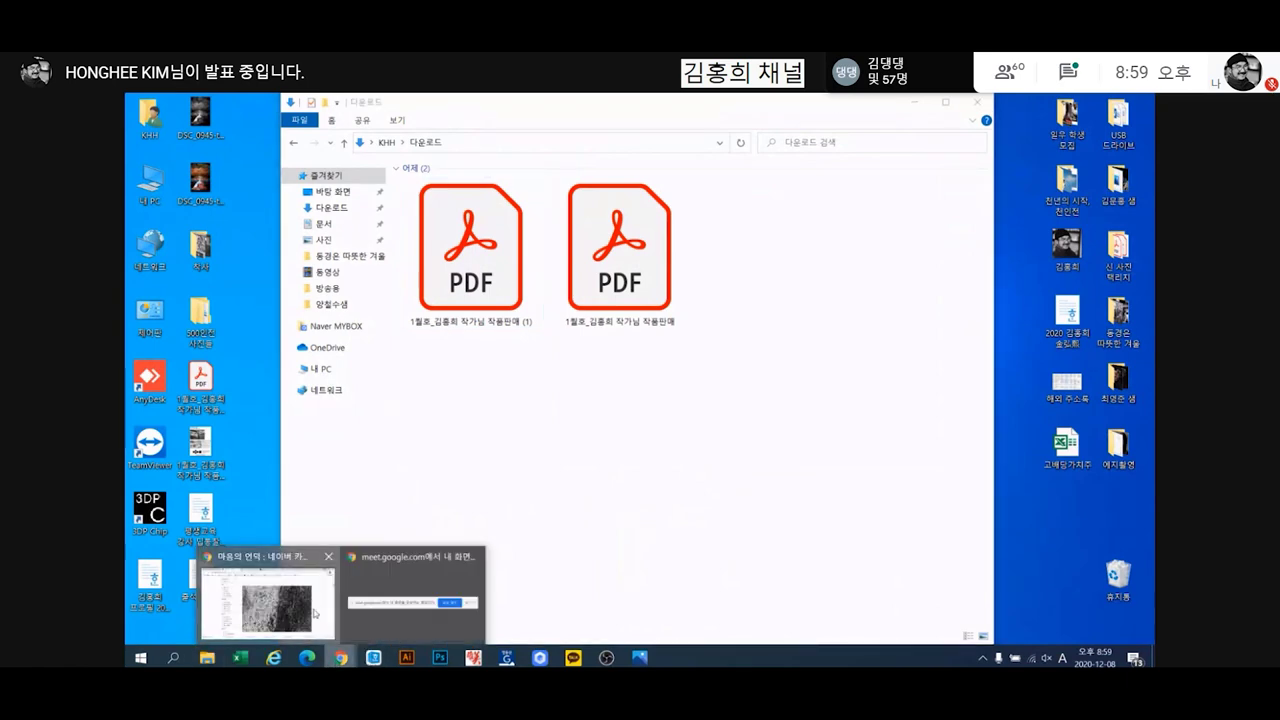
{"action": "left_click", "coordinate": [313, 613]}
{"action": "scroll", "coordinate": [340, 461], "scroll_direction": "down", "scroll_amount": 5}
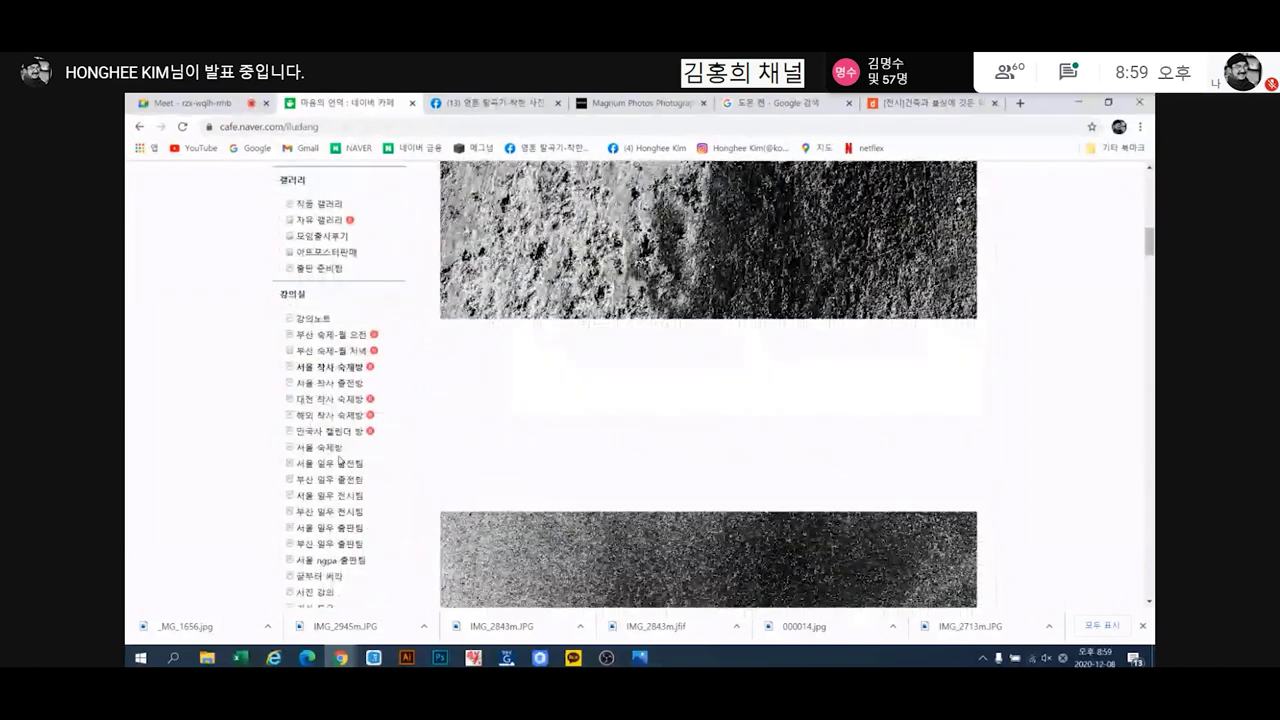
{"action": "left_click", "coordinate": [332, 366]}
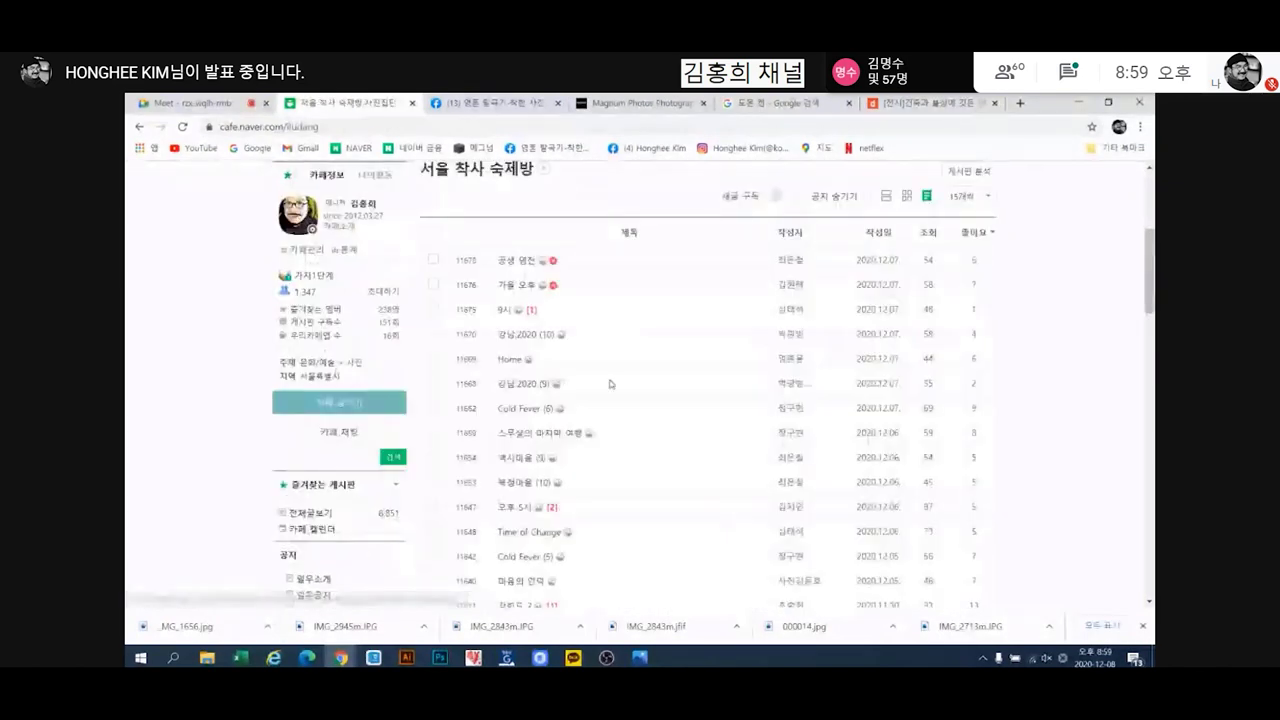
{"action": "left_click", "coordinate": [505, 311]}
Look through the 9시 post's night street, subway and market photos, ending on the blurred market crowd shot
{"action": "scroll", "coordinate": [886, 451], "scroll_direction": "down", "scroll_amount": 4}
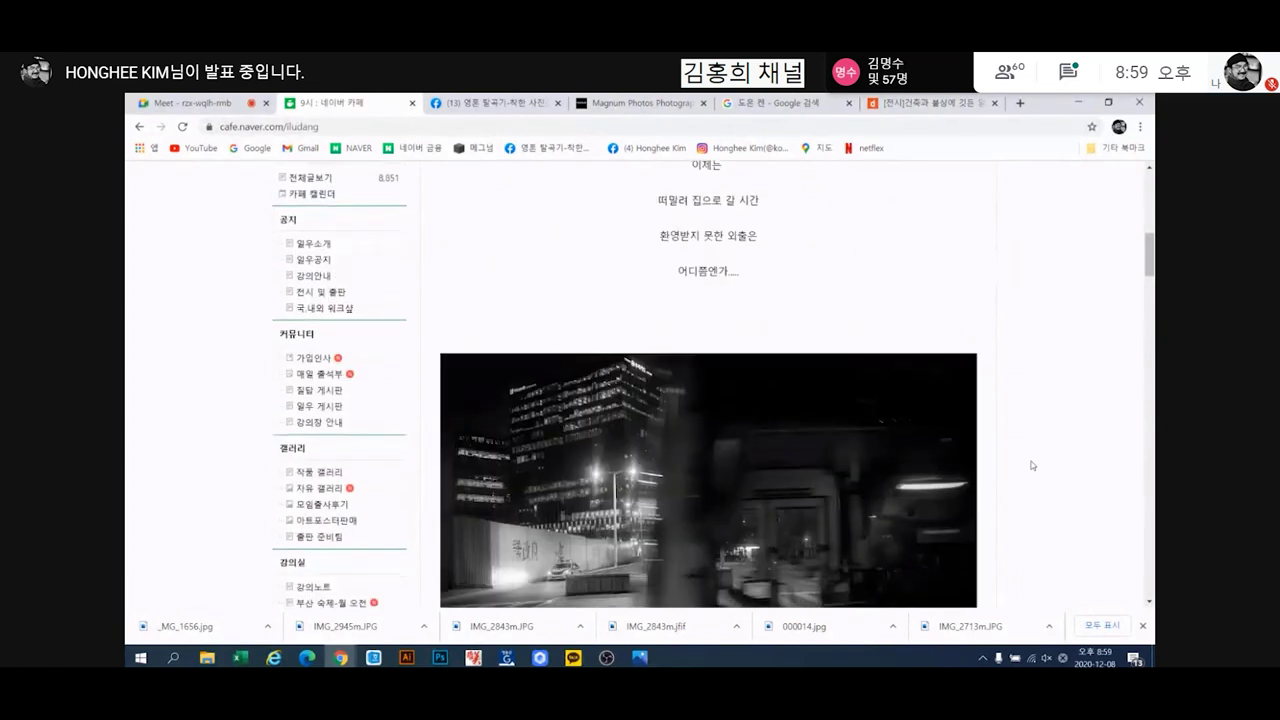
{"action": "scroll", "coordinate": [1032, 465], "scroll_direction": "down", "scroll_amount": 3}
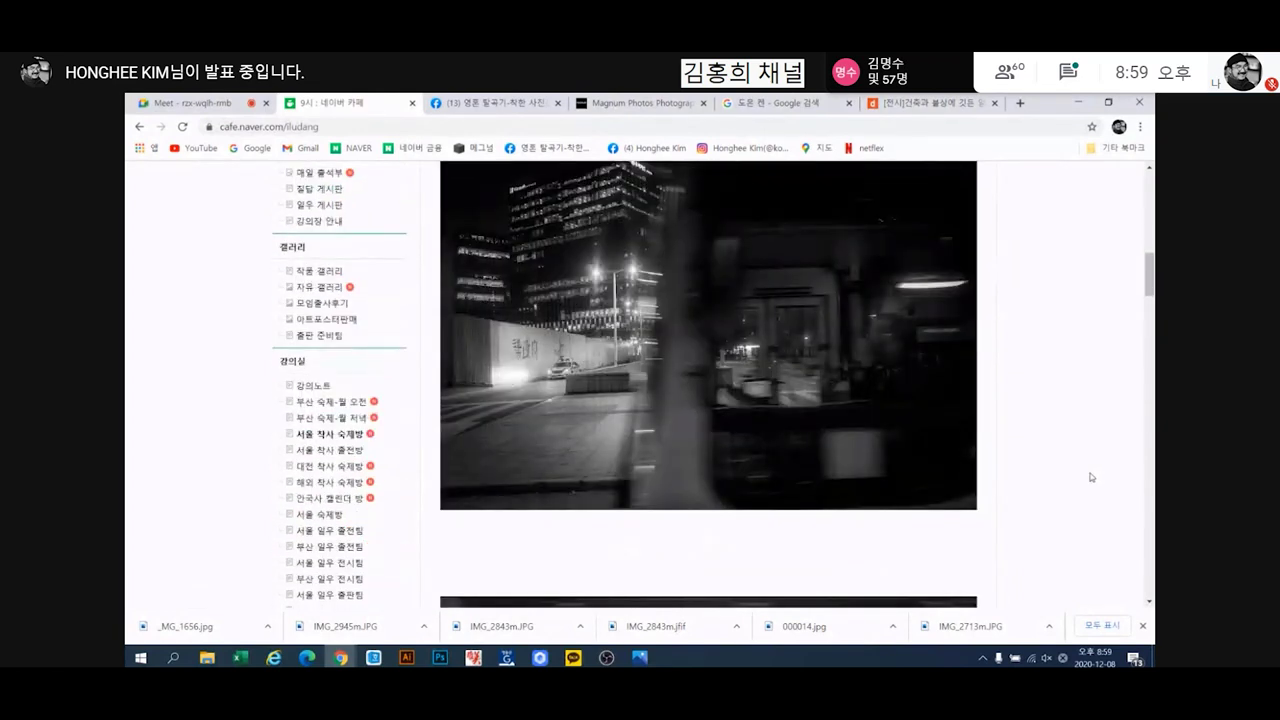
{"action": "scroll", "coordinate": [1091, 477], "scroll_direction": "up", "scroll_amount": 1}
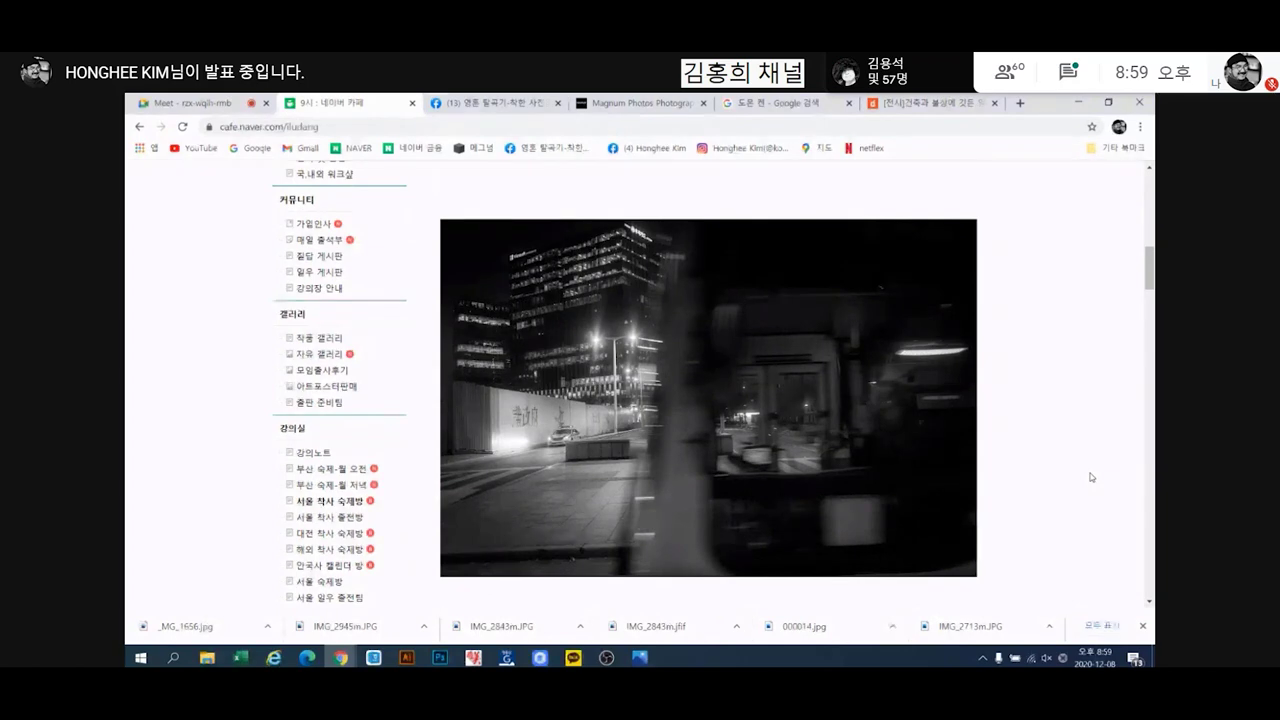
{"action": "scroll", "coordinate": [1091, 477], "scroll_direction": "down", "scroll_amount": 6}
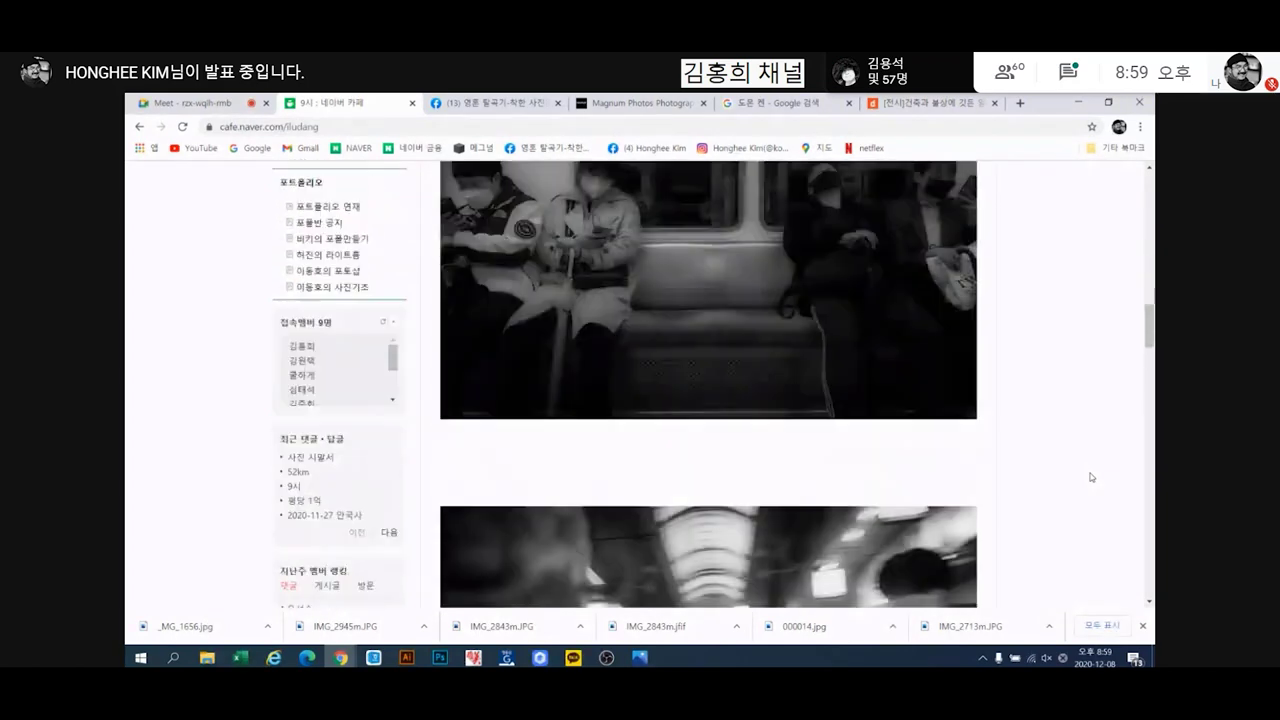
{"action": "scroll", "coordinate": [1091, 477], "scroll_direction": "down", "scroll_amount": 5}
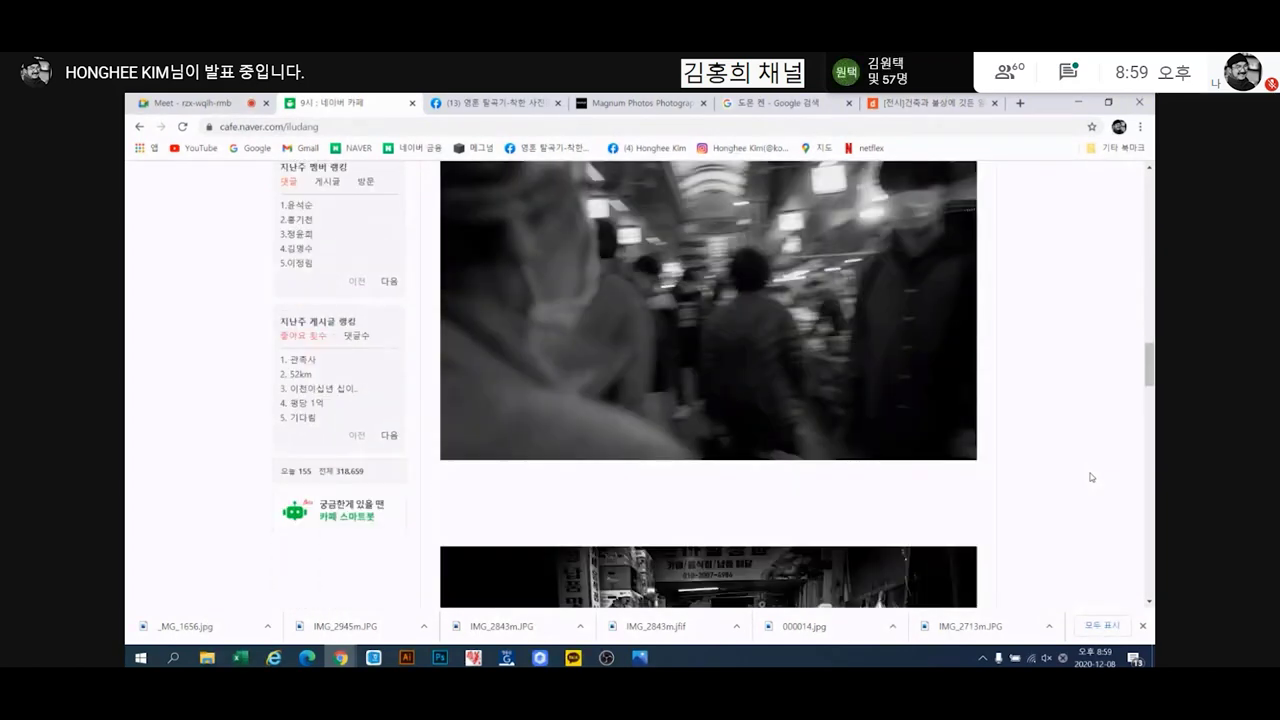
{"action": "scroll", "coordinate": [1091, 477], "scroll_direction": "down", "scroll_amount": 2}
{"action": "scroll", "coordinate": [1091, 477], "scroll_direction": "up", "scroll_amount": 3}
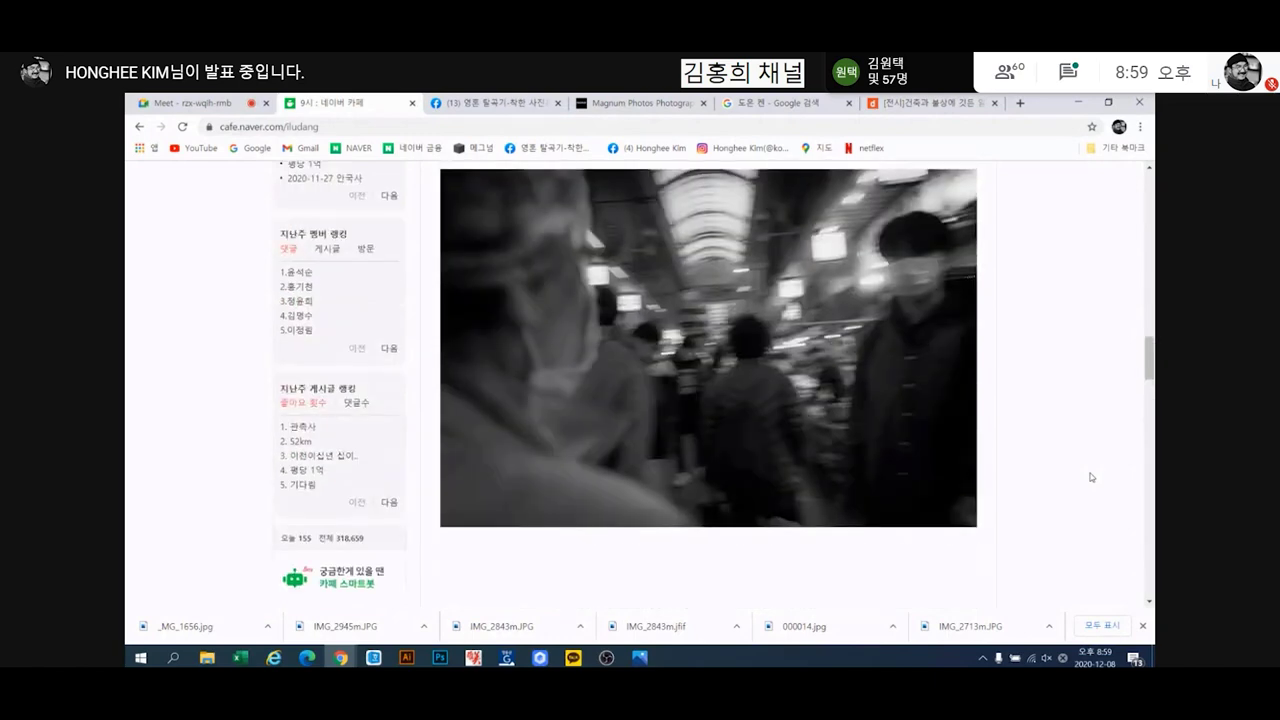
Switch to the Google Meet session and look through the list of meeting participants
{"action": "left_click", "coordinate": [212, 107]}
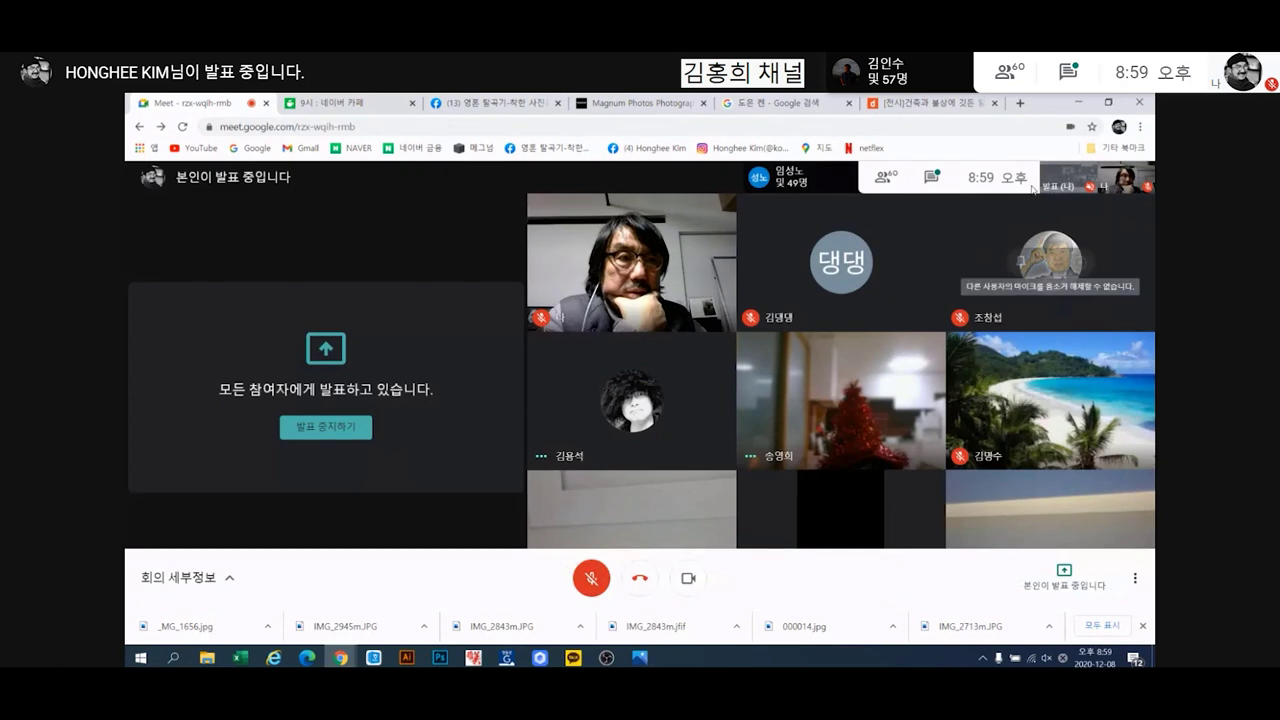
{"action": "left_click", "coordinate": [880, 181]}
{"action": "scroll", "coordinate": [1030, 360], "scroll_direction": "down", "scroll_amount": 1}
{"action": "scroll", "coordinate": [1027, 394], "scroll_direction": "down", "scroll_amount": 7}
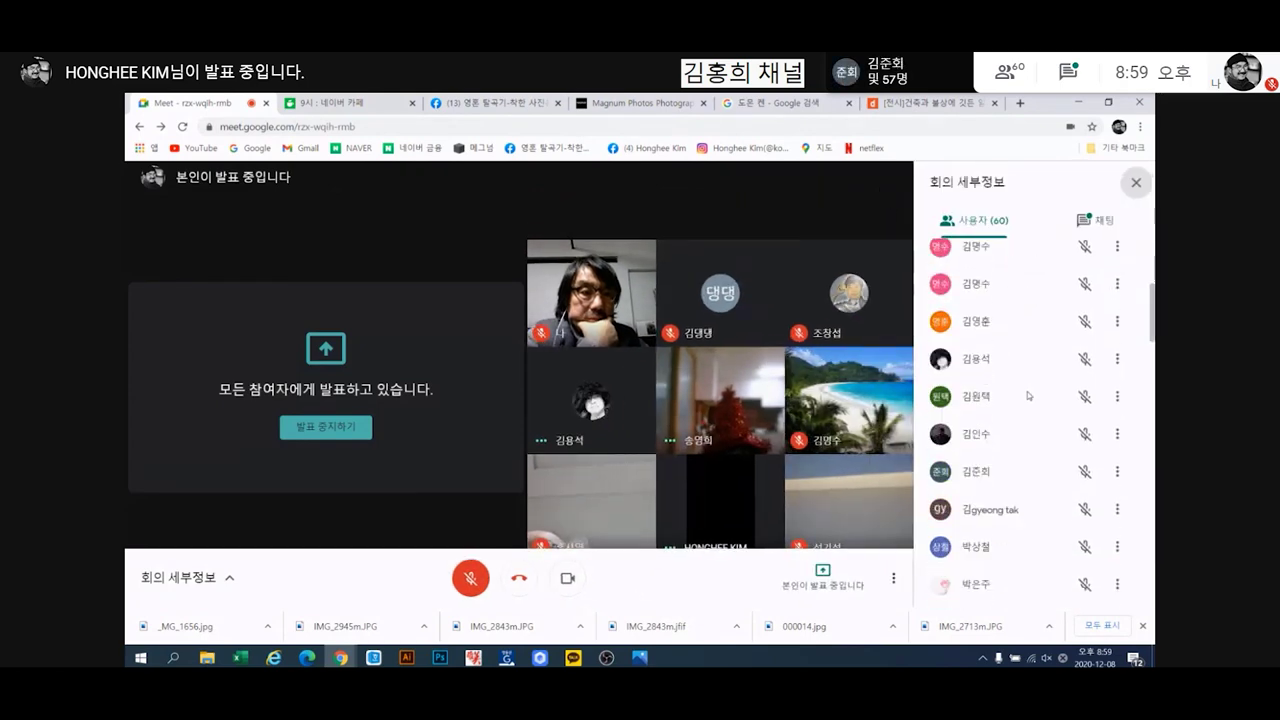
{"action": "scroll", "coordinate": [1027, 398], "scroll_direction": "down", "scroll_amount": 2}
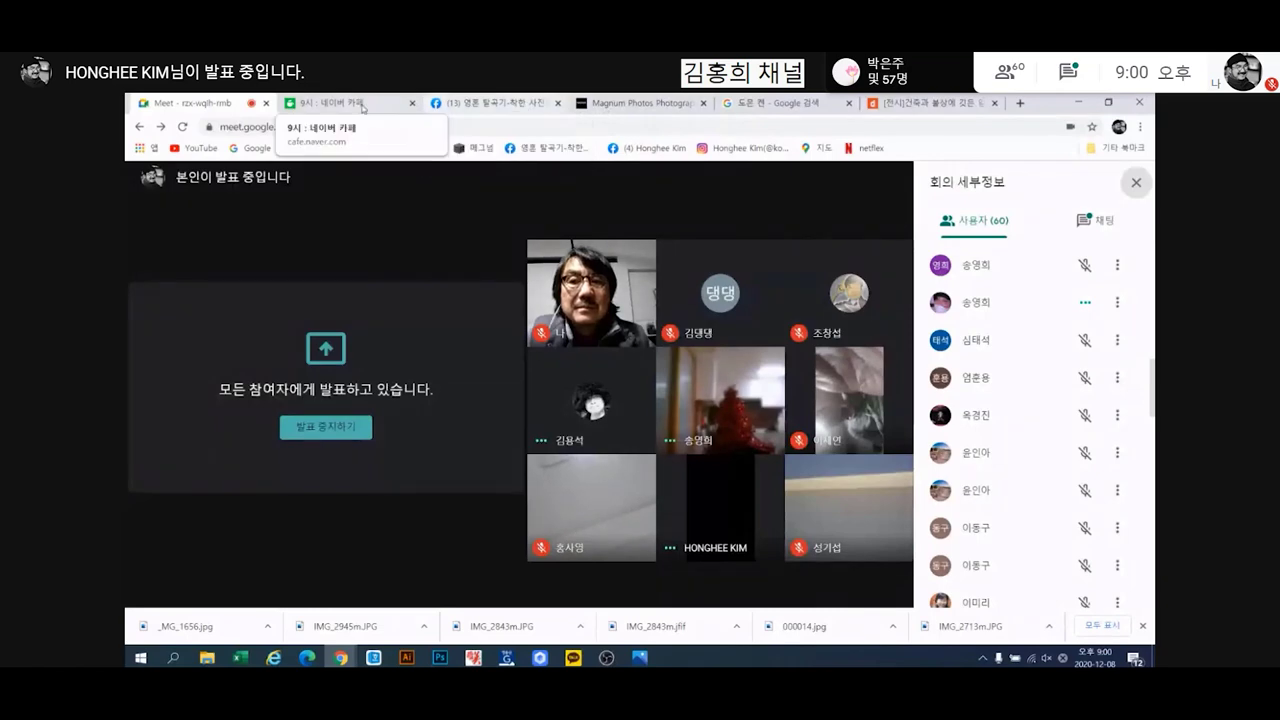
Return to the 9시 post and examine the night street, subway and blurred market photos one after another
{"action": "left_click", "coordinate": [345, 103]}
{"action": "scroll", "coordinate": [893, 398], "scroll_direction": "down", "scroll_amount": 10}
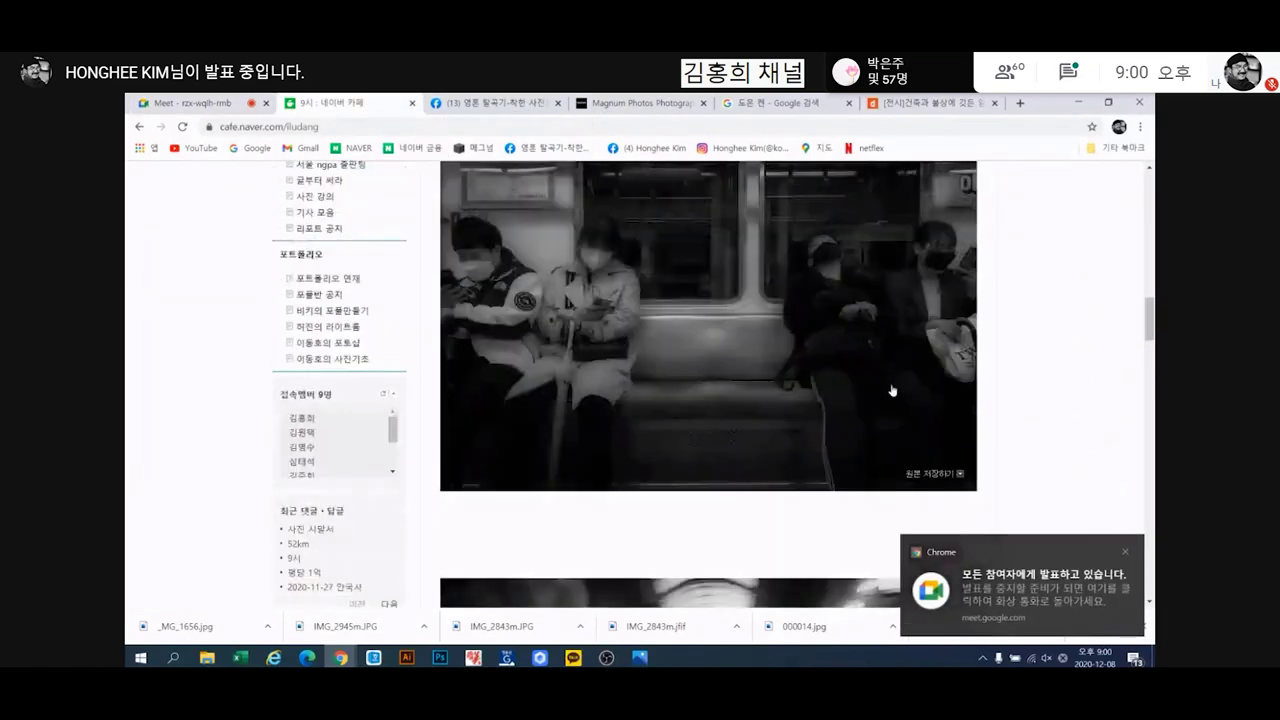
{"action": "scroll", "coordinate": [885, 381], "scroll_direction": "up", "scroll_amount": 1}
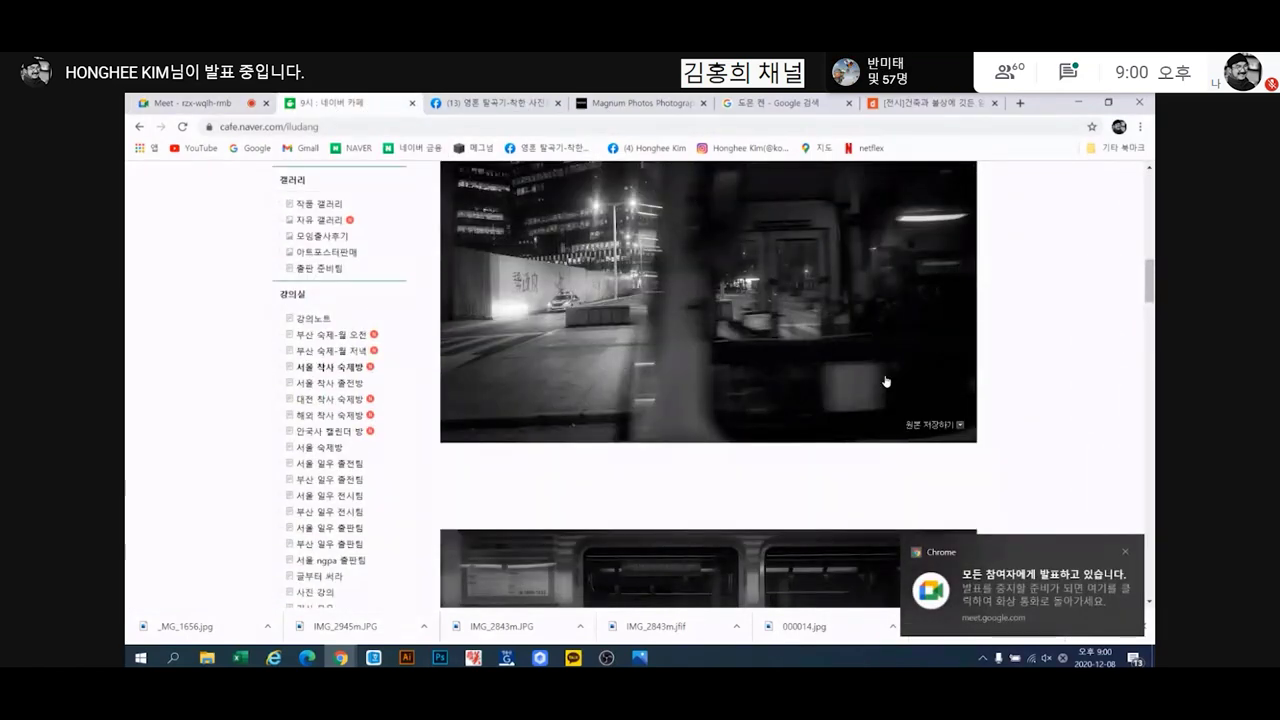
{"action": "scroll", "coordinate": [884, 379], "scroll_direction": "up", "scroll_amount": 3}
{"action": "scroll", "coordinate": [882, 377], "scroll_direction": "down", "scroll_amount": 2}
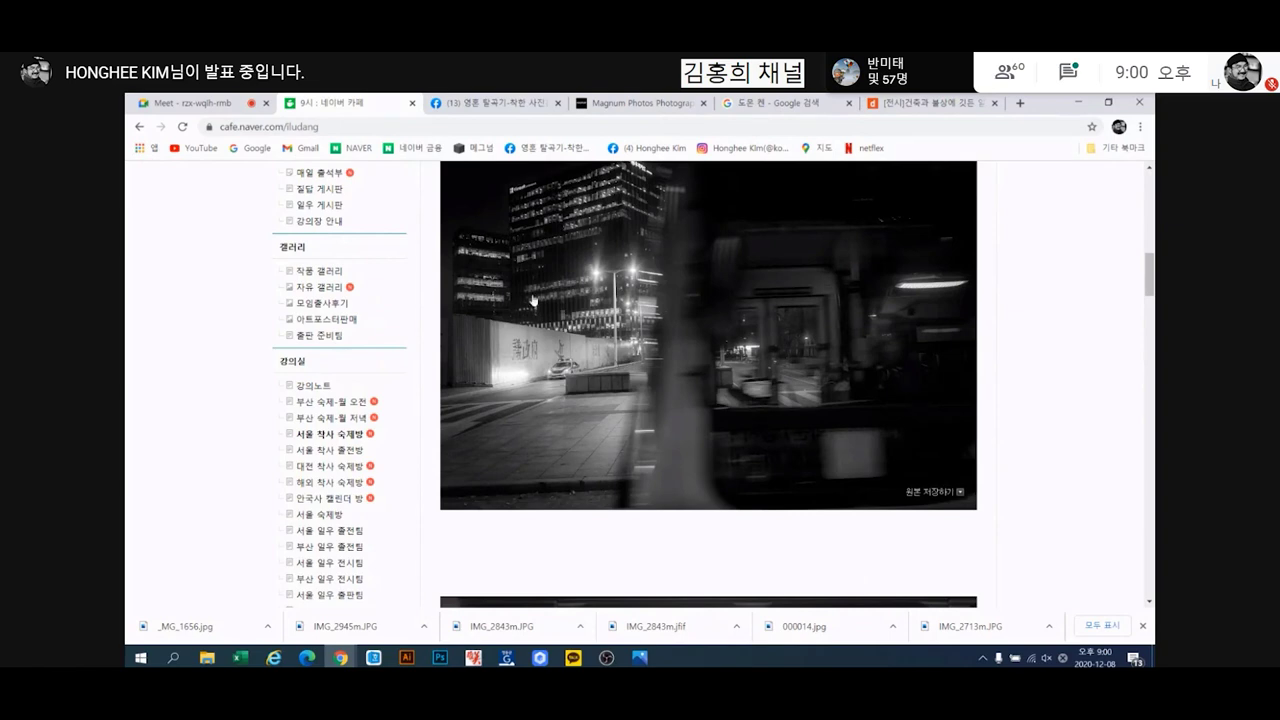
{"action": "scroll", "coordinate": [669, 323], "scroll_direction": "down", "scroll_amount": 5}
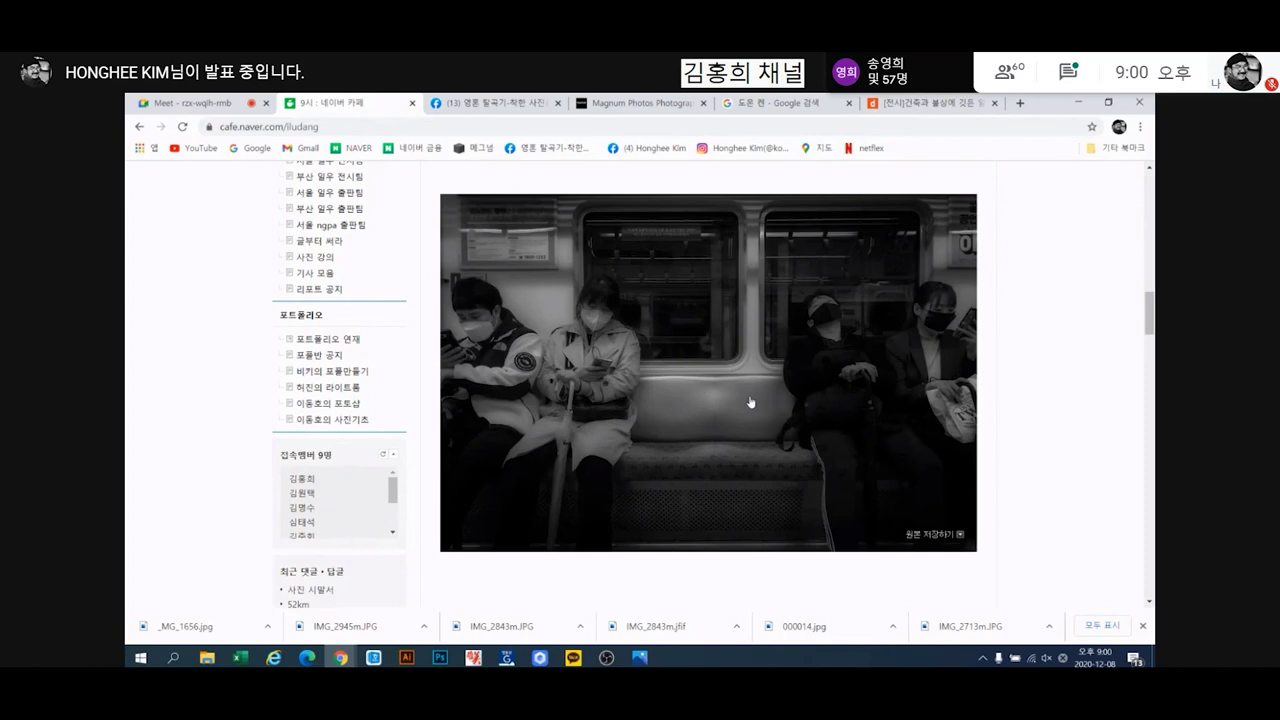
{"action": "scroll", "coordinate": [900, 370], "scroll_direction": "down", "scroll_amount": 5}
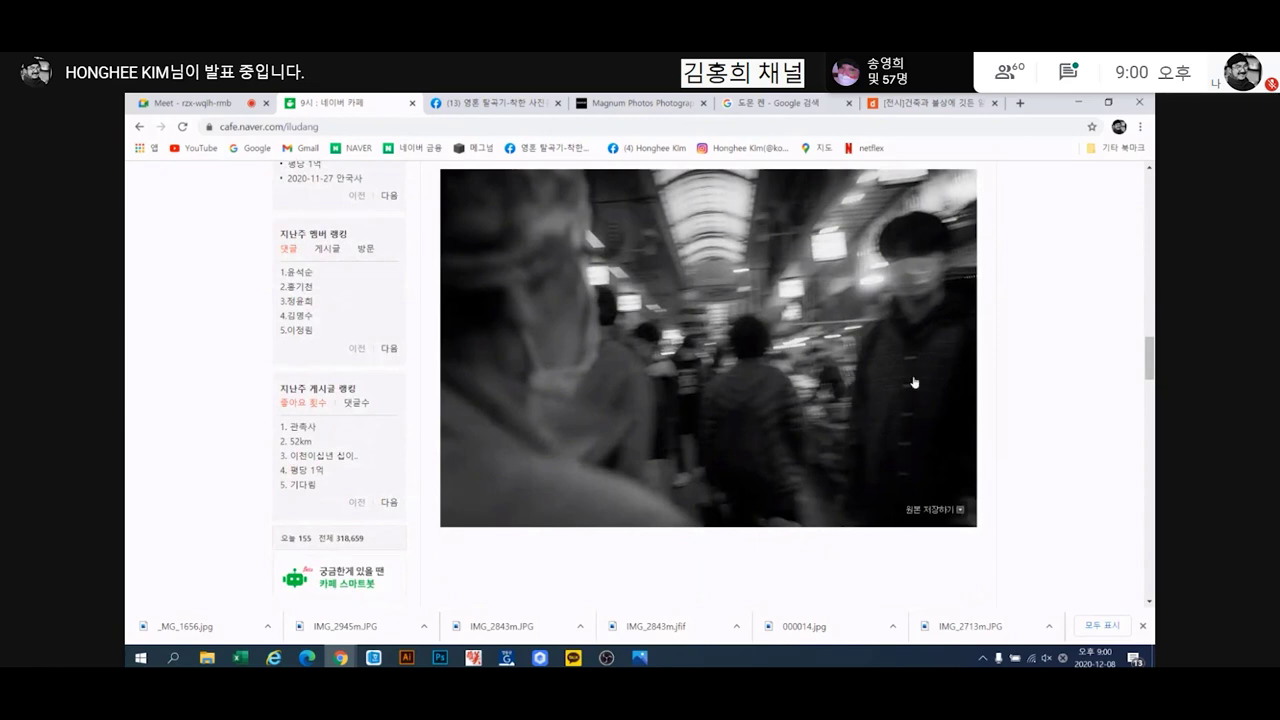
{"action": "right_click", "coordinate": [716, 306]}
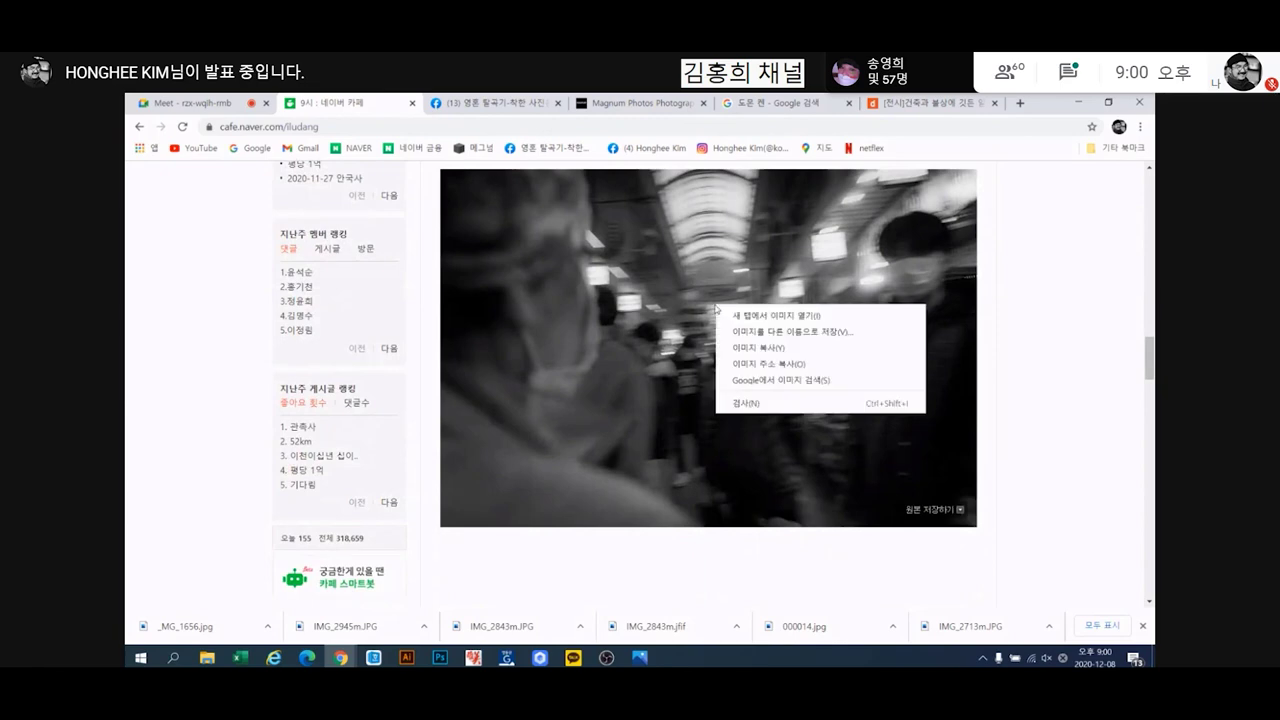
{"action": "left_click", "coordinate": [790, 332]}
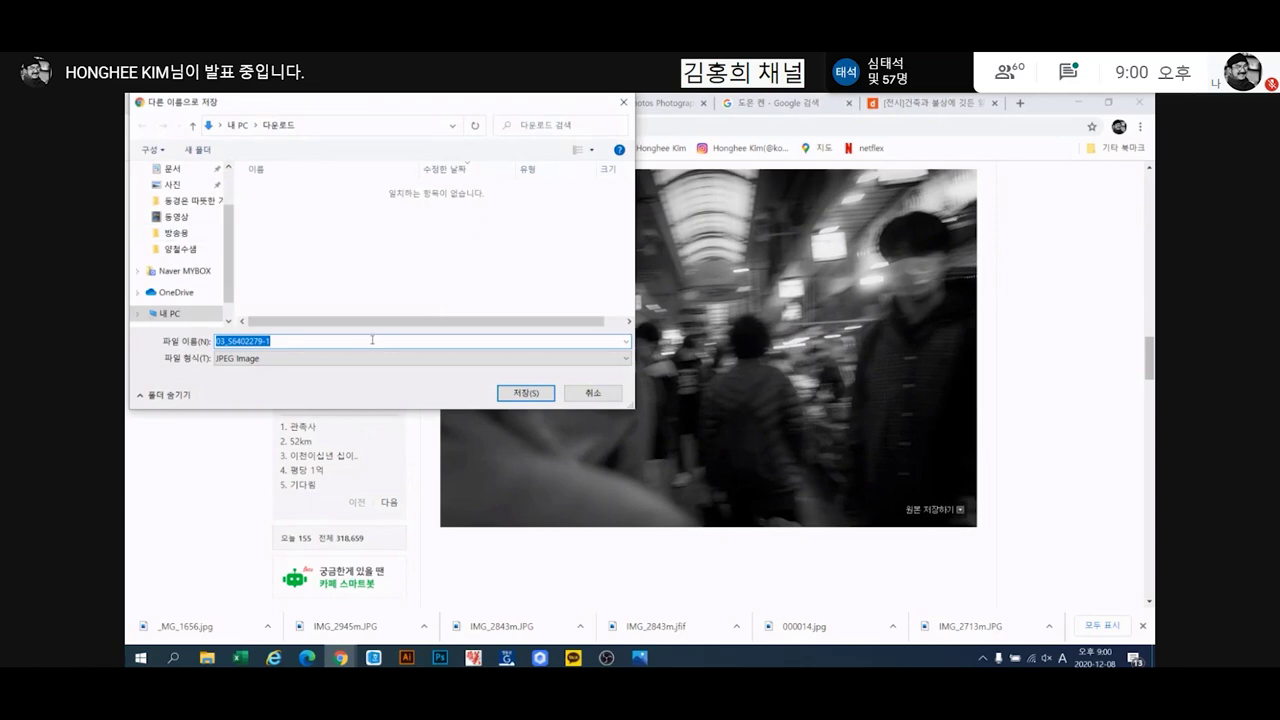
{"action": "left_click", "coordinate": [604, 397]}
Save the original of the blurred market photo to the PC and move the Downloads folder window aside
{"action": "left_click", "coordinate": [930, 510]}
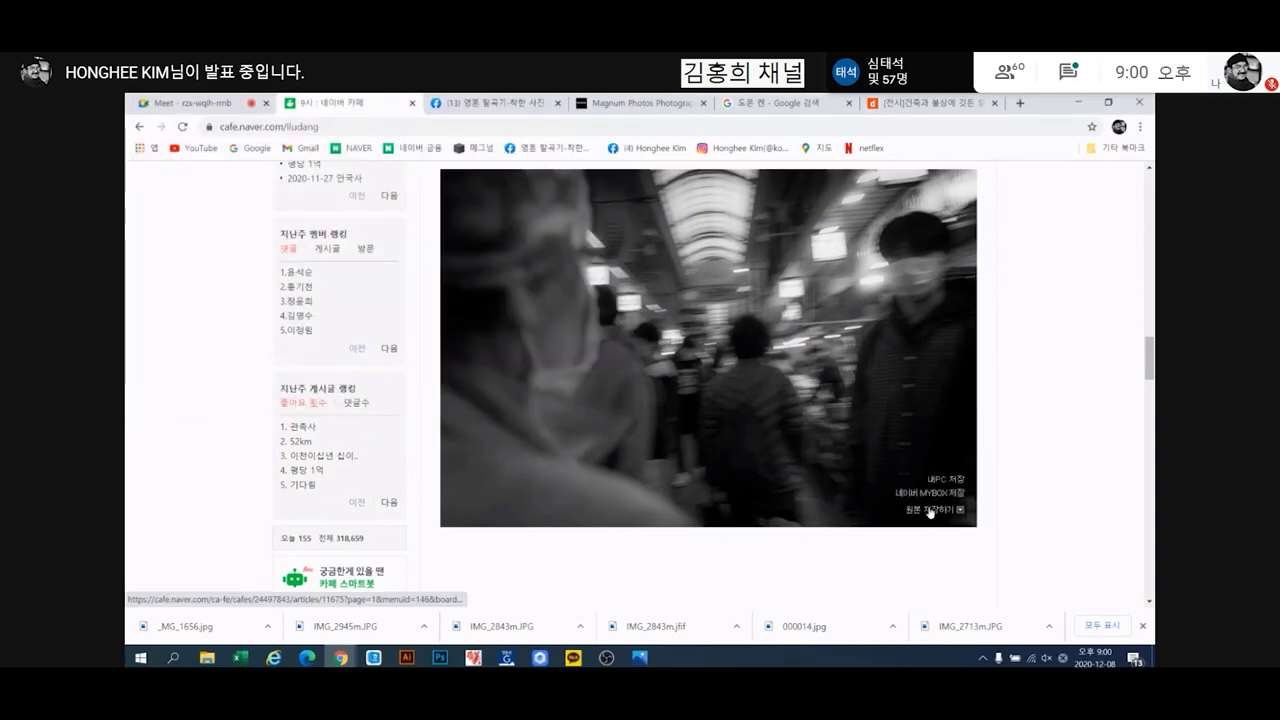
{"action": "left_click", "coordinate": [940, 481]}
{"action": "key", "text": "alt+Tab"}
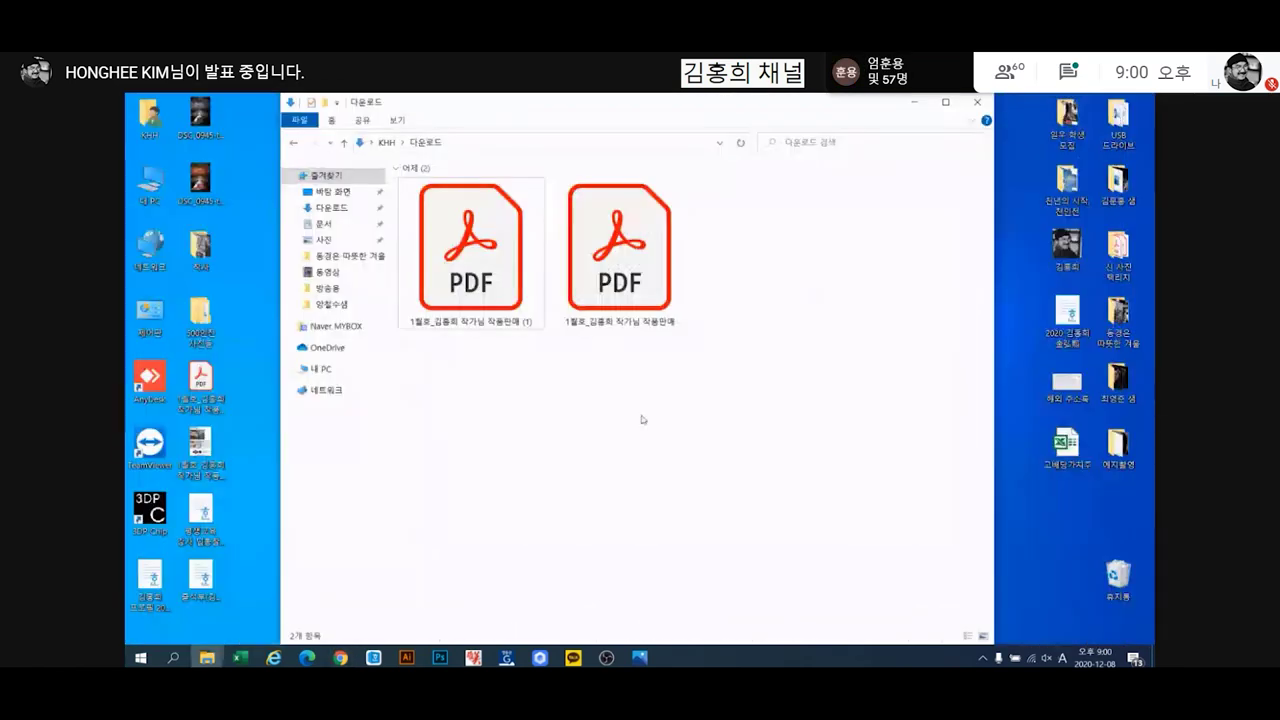
{"action": "left_click_drag", "start_coordinate": [846, 108], "coordinate": [609, 108]}
Open 03_S6402279-1.jpg from the Downloads folder in Photoshop and maximise the Photoshop window
{"action": "left_click", "coordinate": [440, 657]}
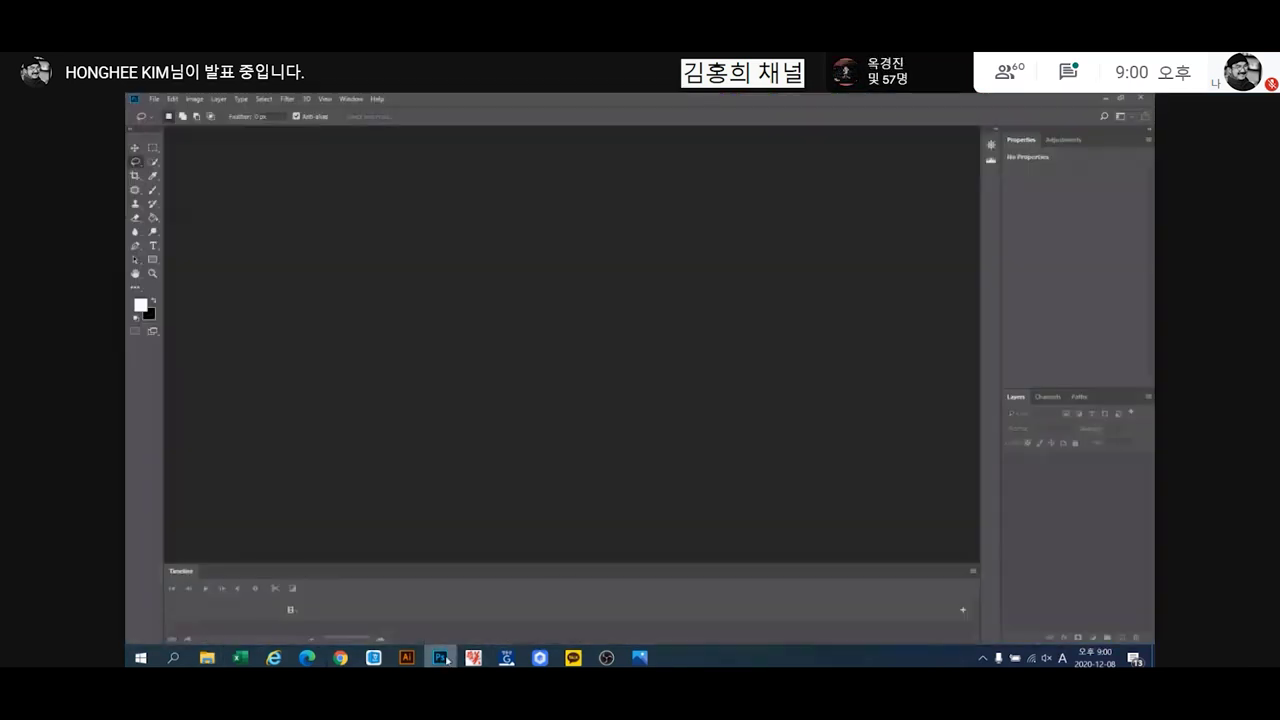
{"action": "left_click", "coordinate": [1122, 99]}
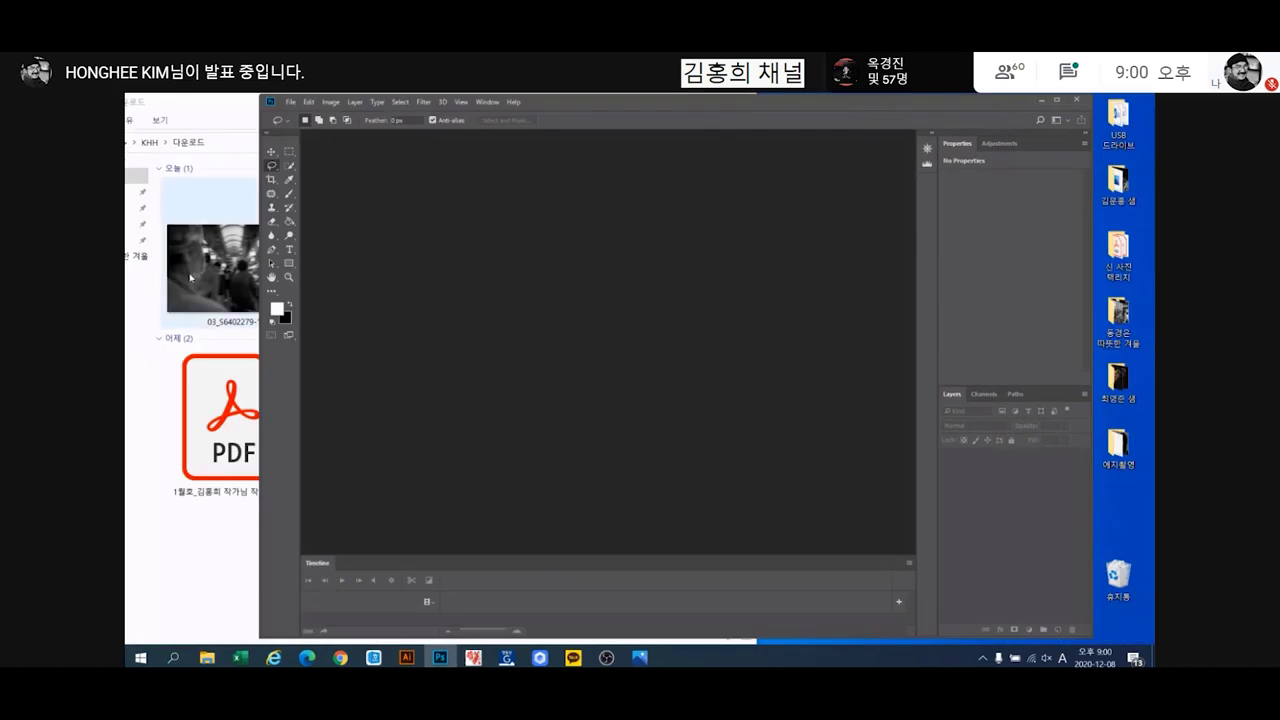
{"action": "left_click_drag", "start_coordinate": [212, 268], "coordinate": [590, 360]}
{"action": "left_click", "coordinate": [1057, 100]}
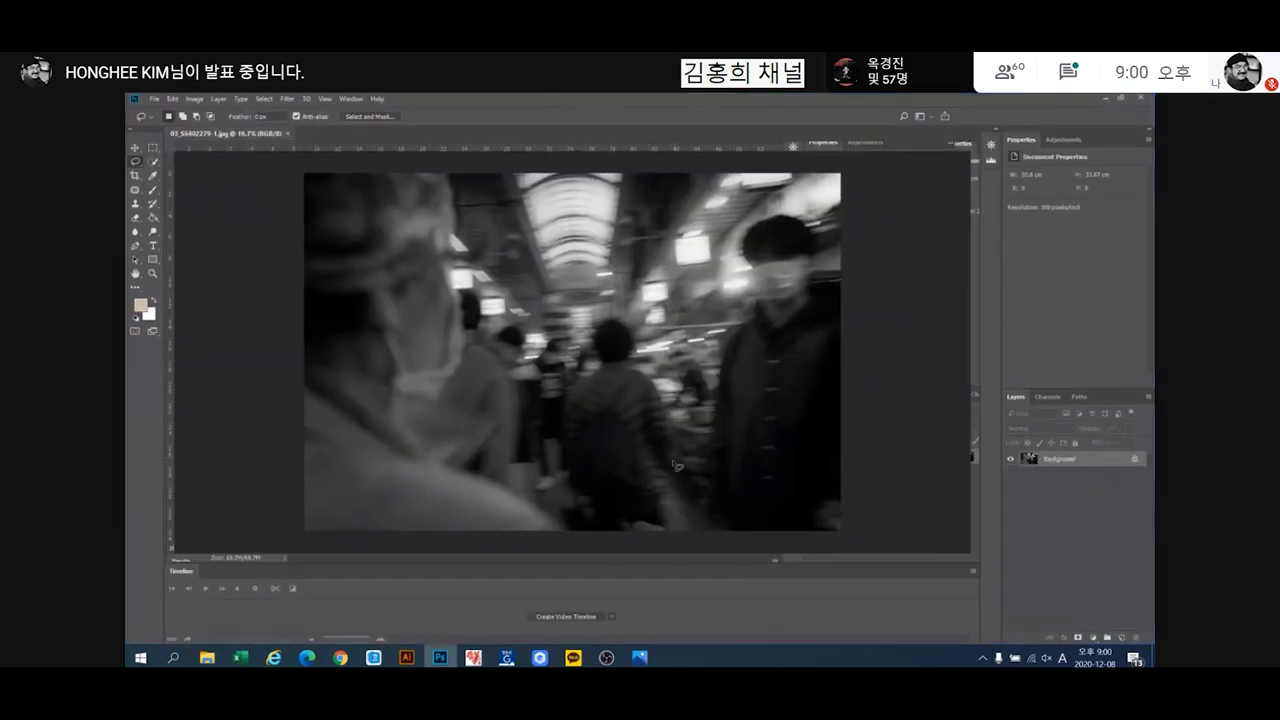
Crop the market photo to 15 × 10 cm at 300 px/cm, trimming strips from its upper and right edges
{"action": "scroll", "coordinate": [484, 383], "scroll_direction": "down", "scroll_amount": 1}
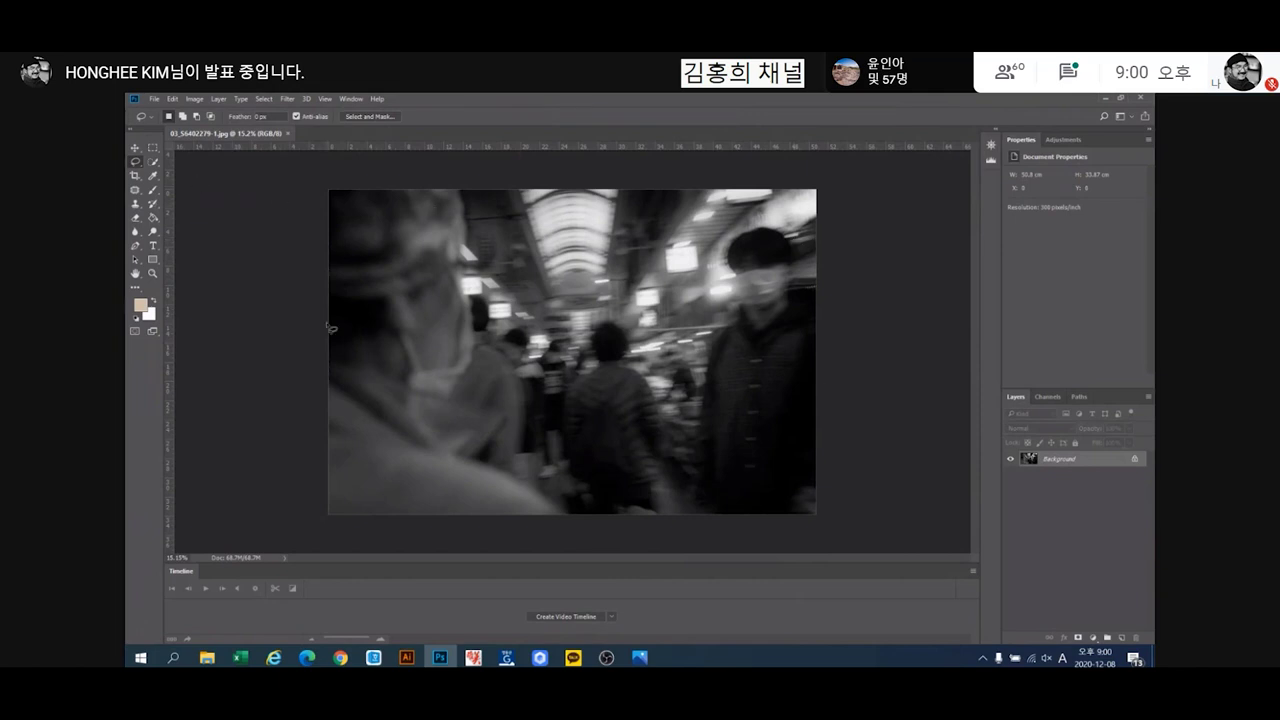
{"action": "left_click", "coordinate": [135, 177]}
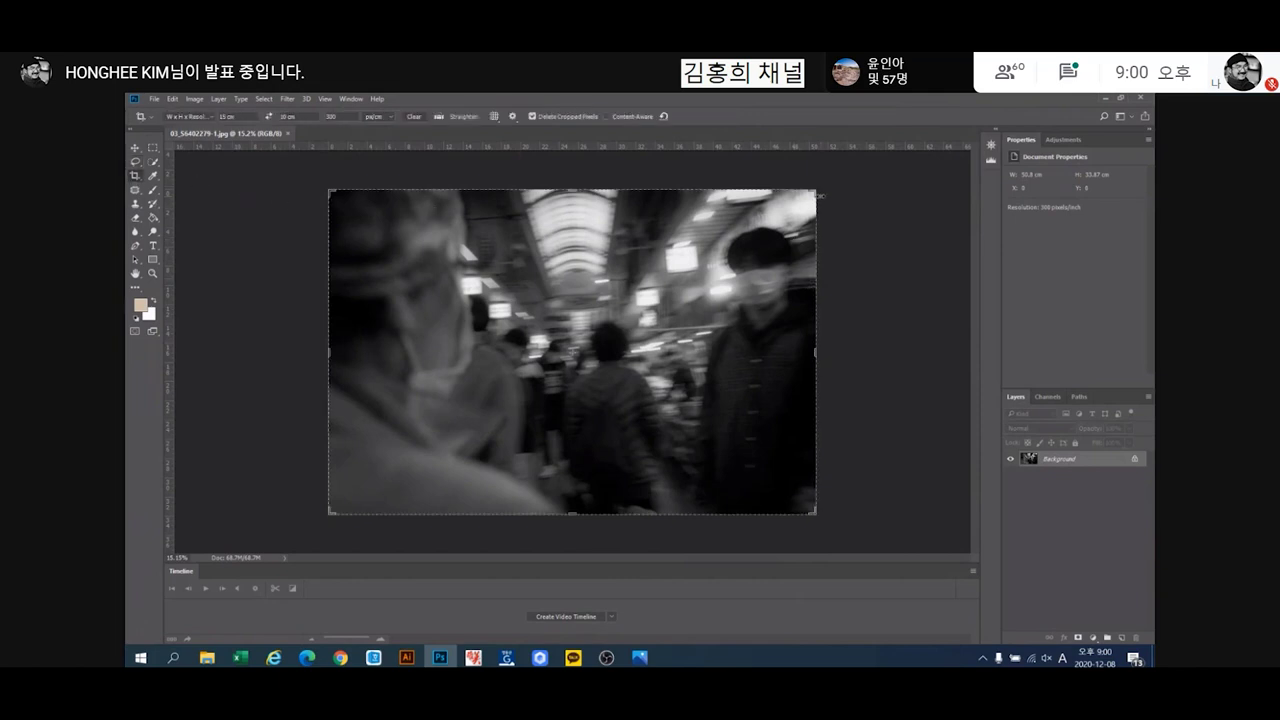
{"action": "left_click_drag", "start_coordinate": [815, 194], "coordinate": [798, 203]}
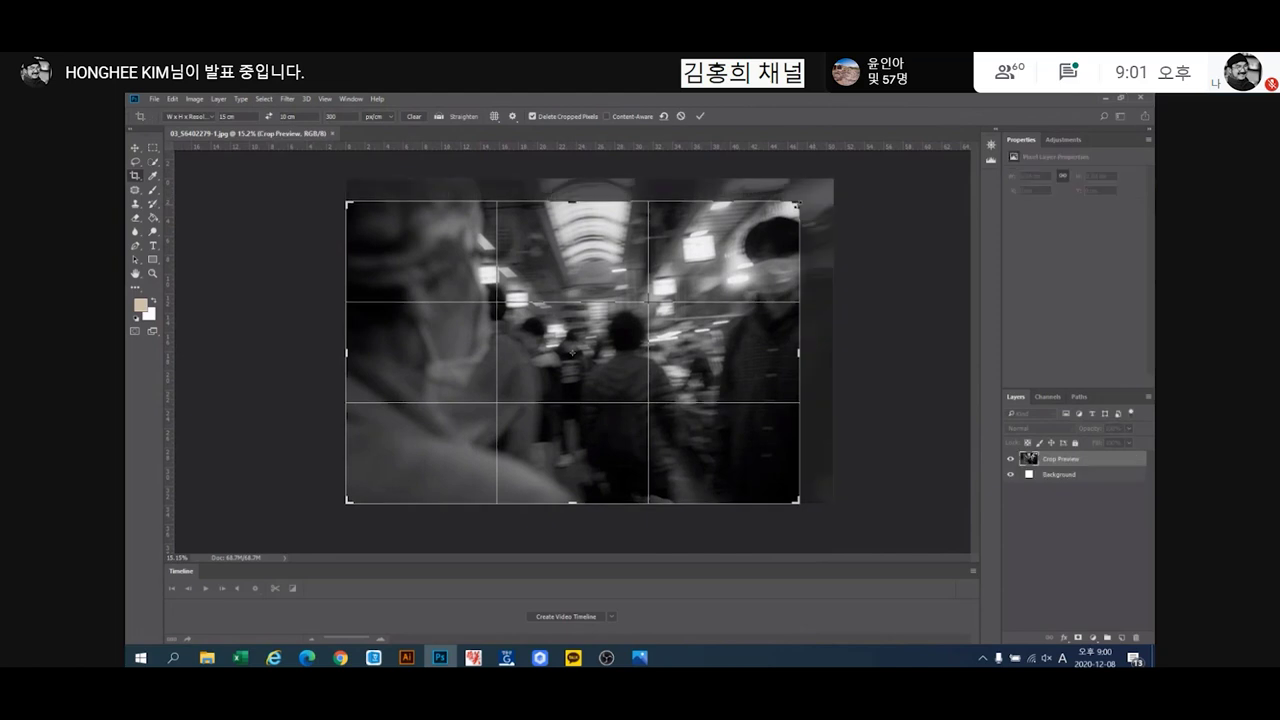
{"action": "key", "text": "Return"}
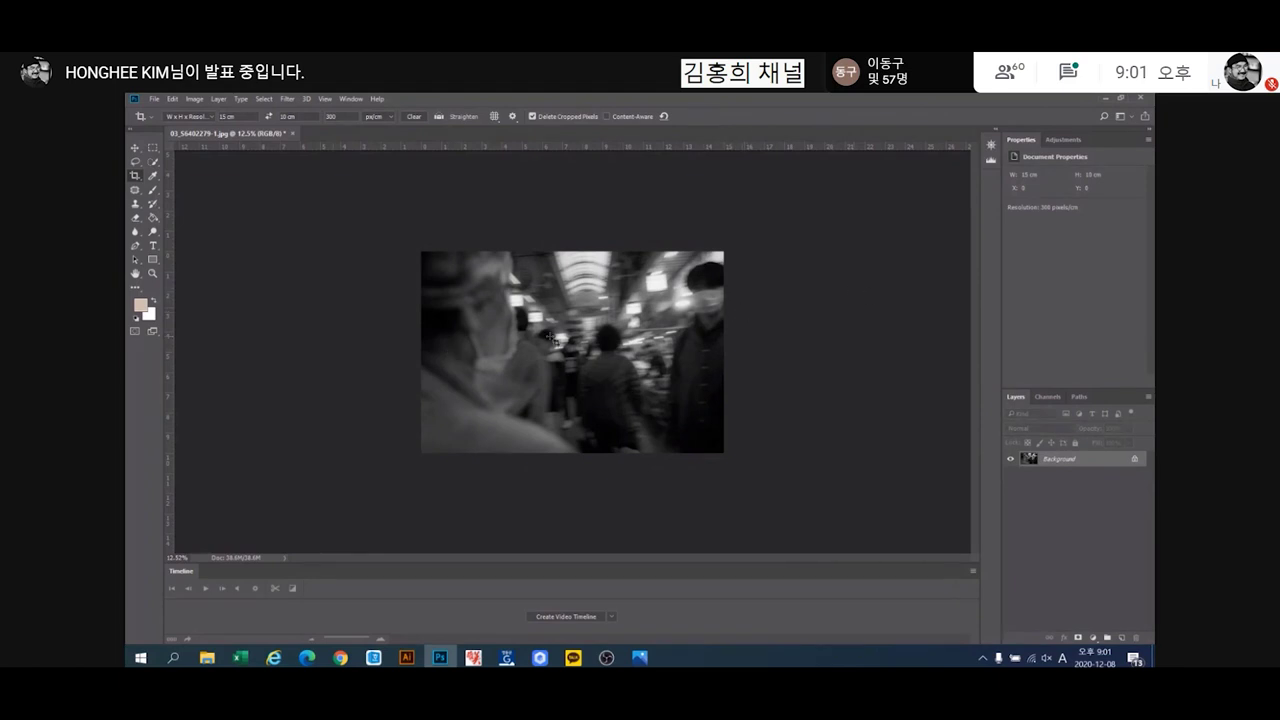
Compare the market photo before and after cropping by repeatedly undoing and redoing the crop, leaving it applied
{"action": "scroll", "coordinate": [545, 338], "scroll_direction": "up", "scroll_amount": 1}
{"action": "scroll", "coordinate": [545, 338], "scroll_direction": "up", "scroll_amount": 2}
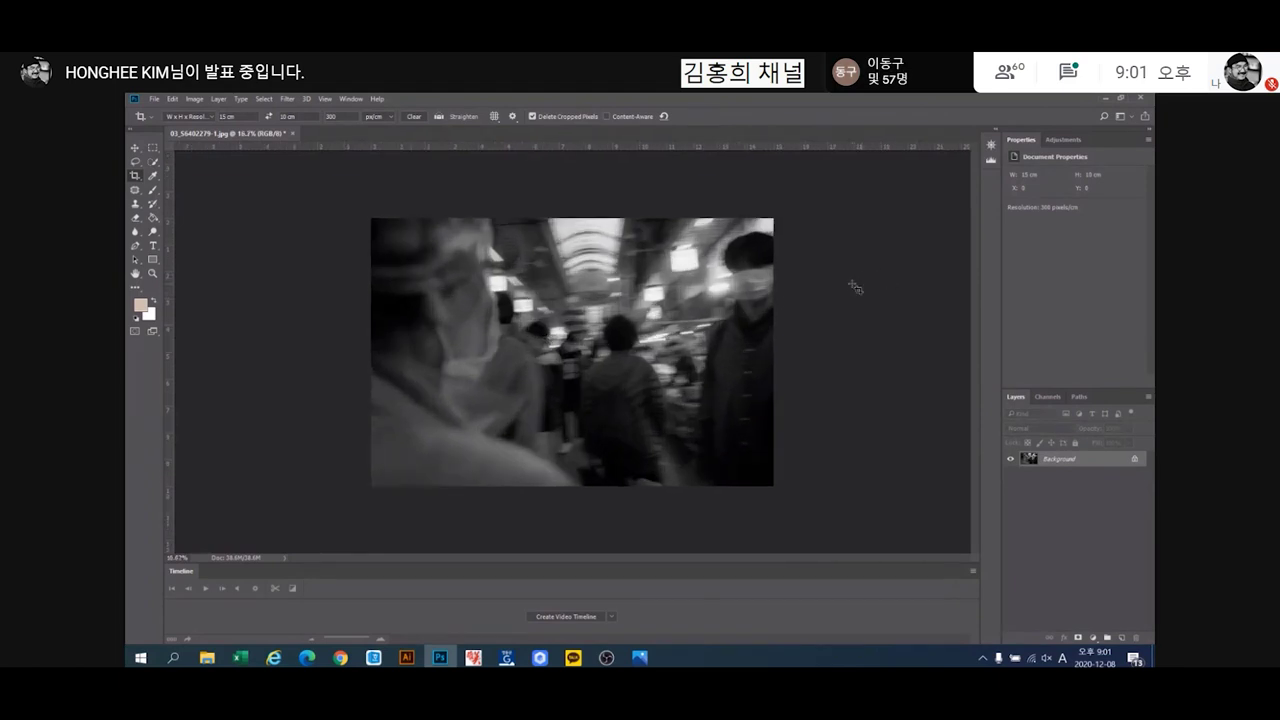
{"action": "key", "text": "ctrl+z"}
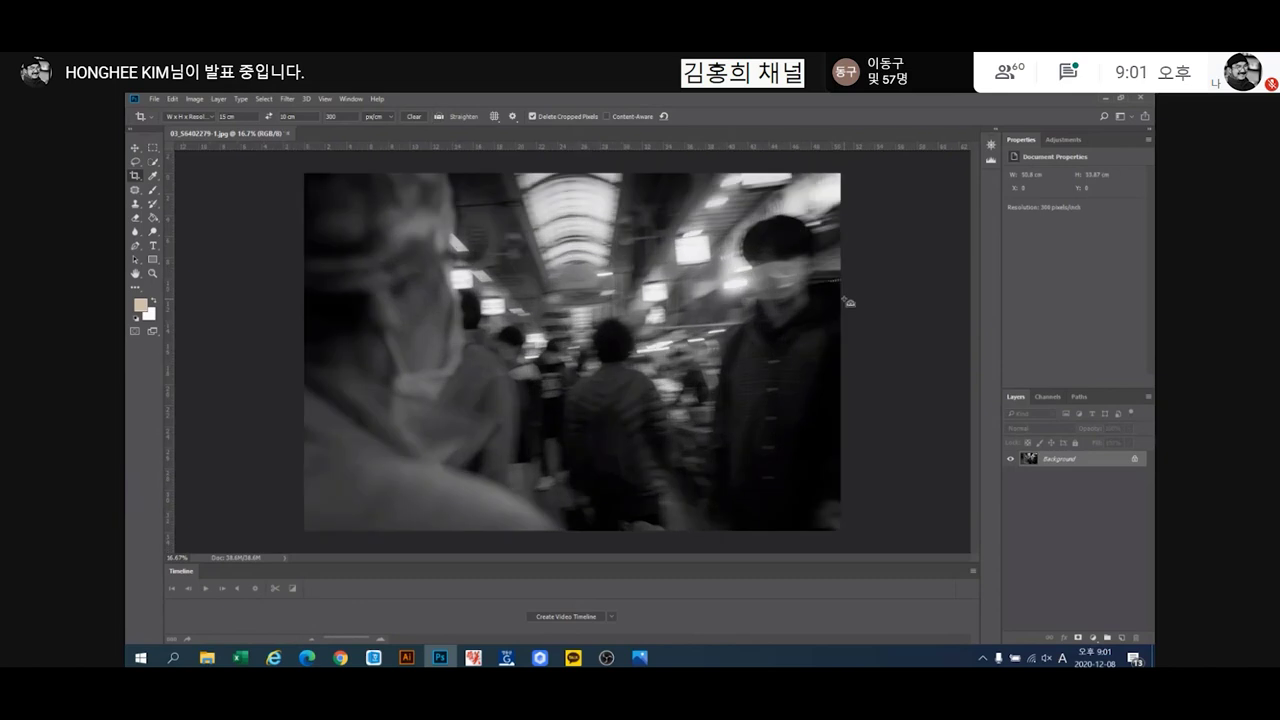
{"action": "key", "text": "ctrl+shift+z"}
{"action": "key", "text": "ctrl+z"}
{"action": "key", "text": "ctrl+shift+z"}
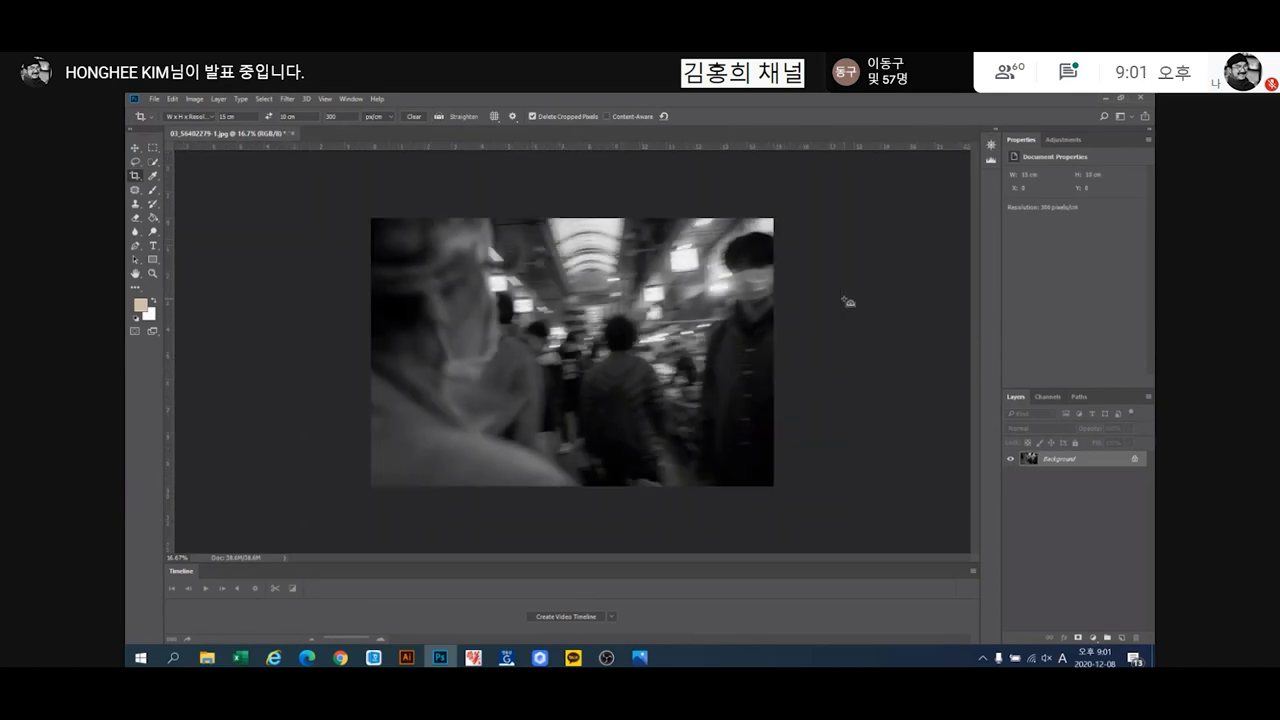
{"action": "key", "text": "ctrl+z"}
{"action": "key", "text": "ctrl+shift+z"}
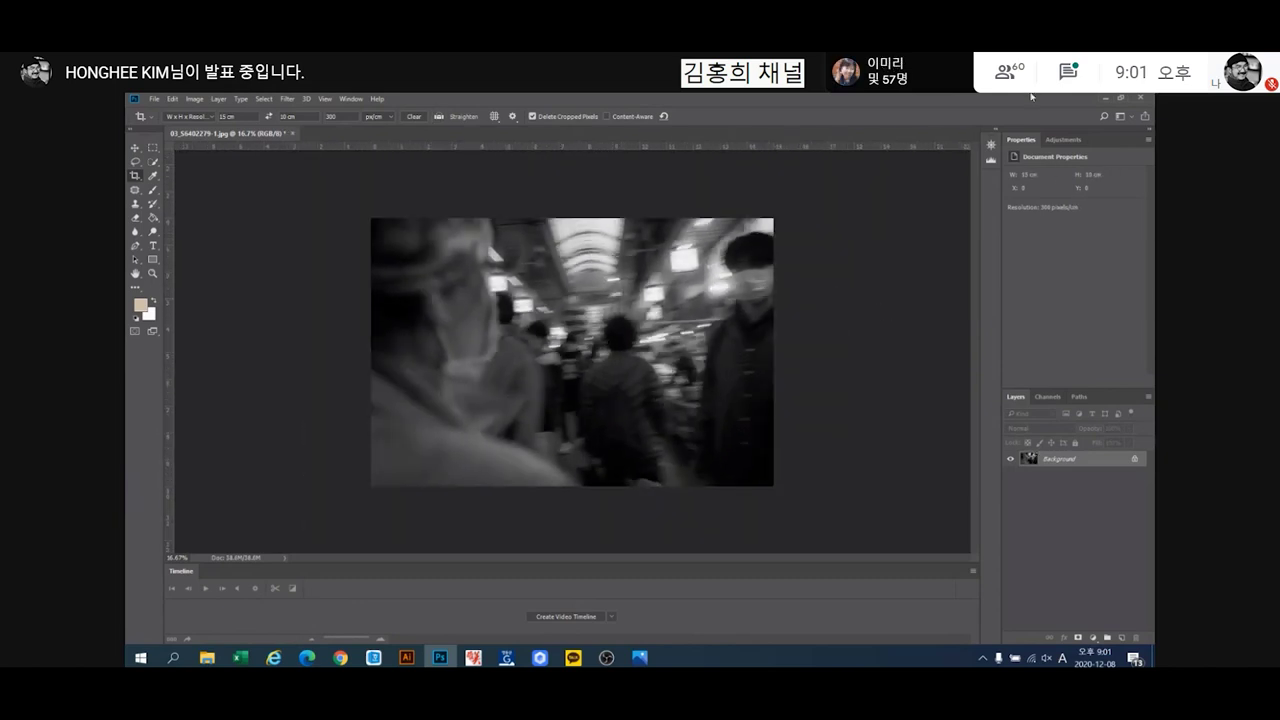
Minimise Photoshop, return to the 9시 post in Chrome, and compare the market crowd photo with the post's other photos
{"action": "left_click", "coordinate": [1103, 98]}
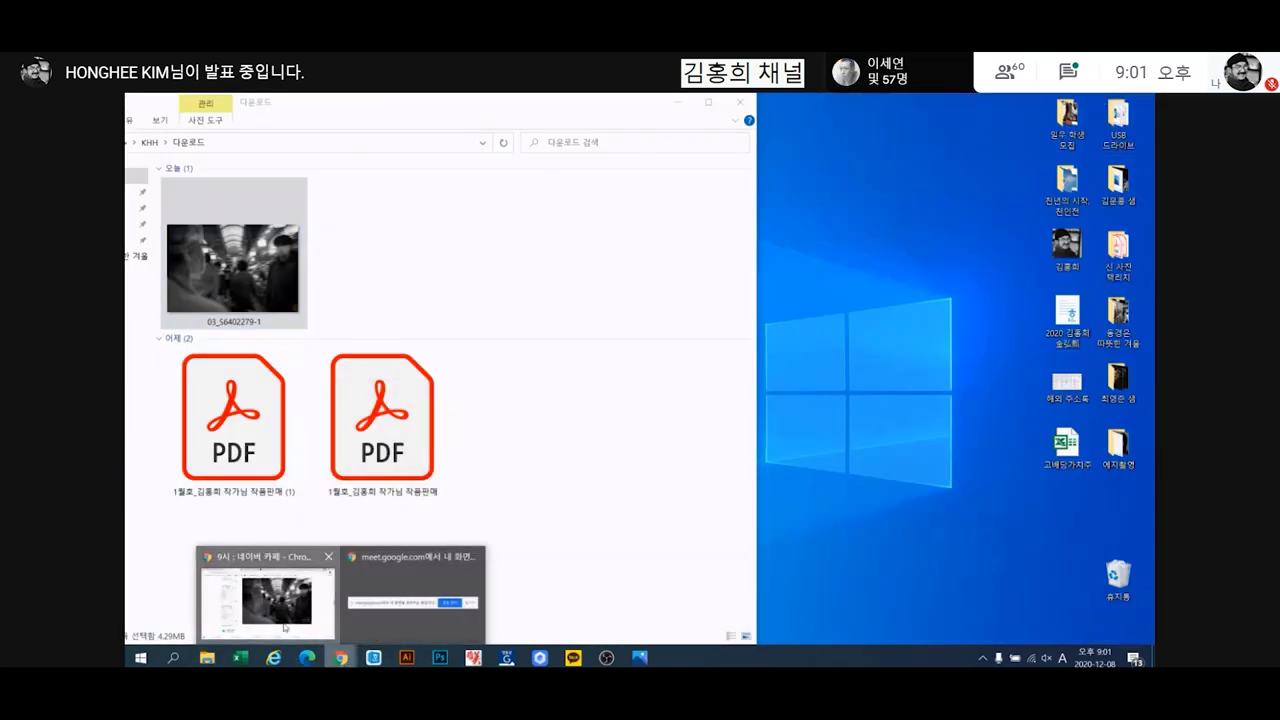
{"action": "left_click", "coordinate": [290, 590]}
{"action": "scroll", "coordinate": [748, 440], "scroll_direction": "down", "scroll_amount": 3}
{"action": "scroll", "coordinate": [748, 440], "scroll_direction": "down", "scroll_amount": 2}
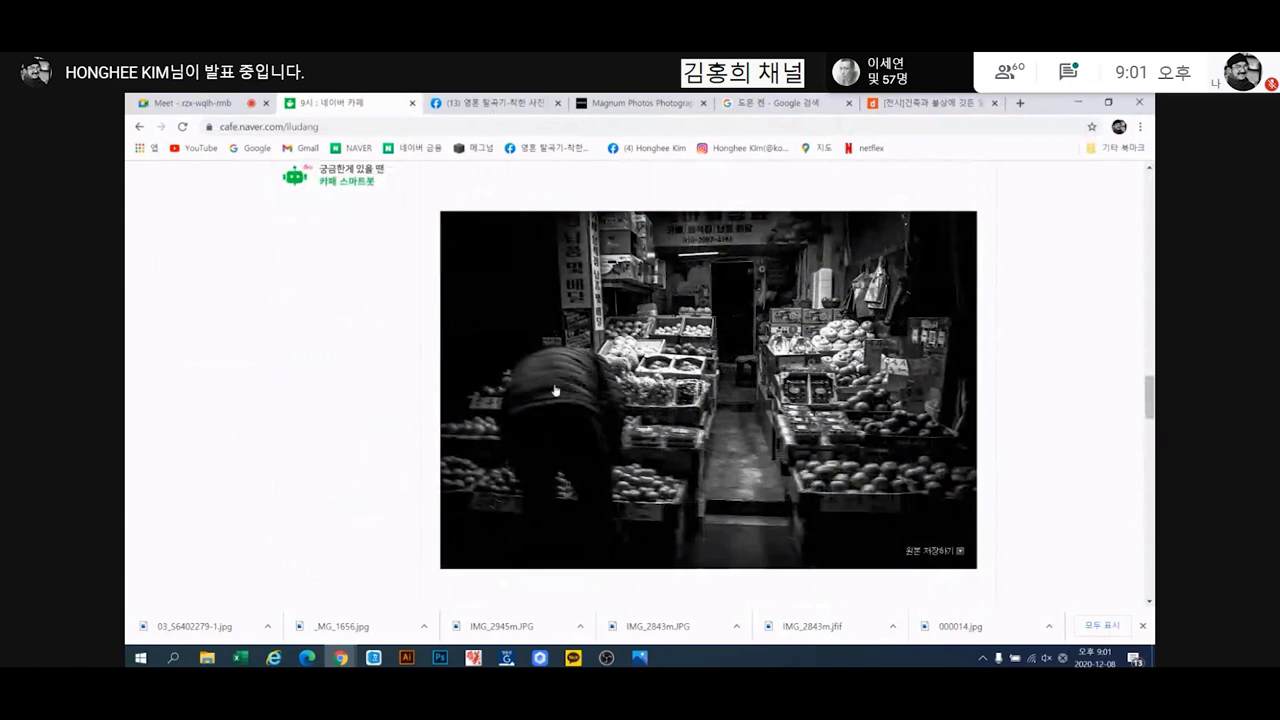
{"action": "scroll", "coordinate": [860, 485], "scroll_direction": "up", "scroll_amount": 10}
{"action": "scroll", "coordinate": [860, 485], "scroll_direction": "up", "scroll_amount": 5}
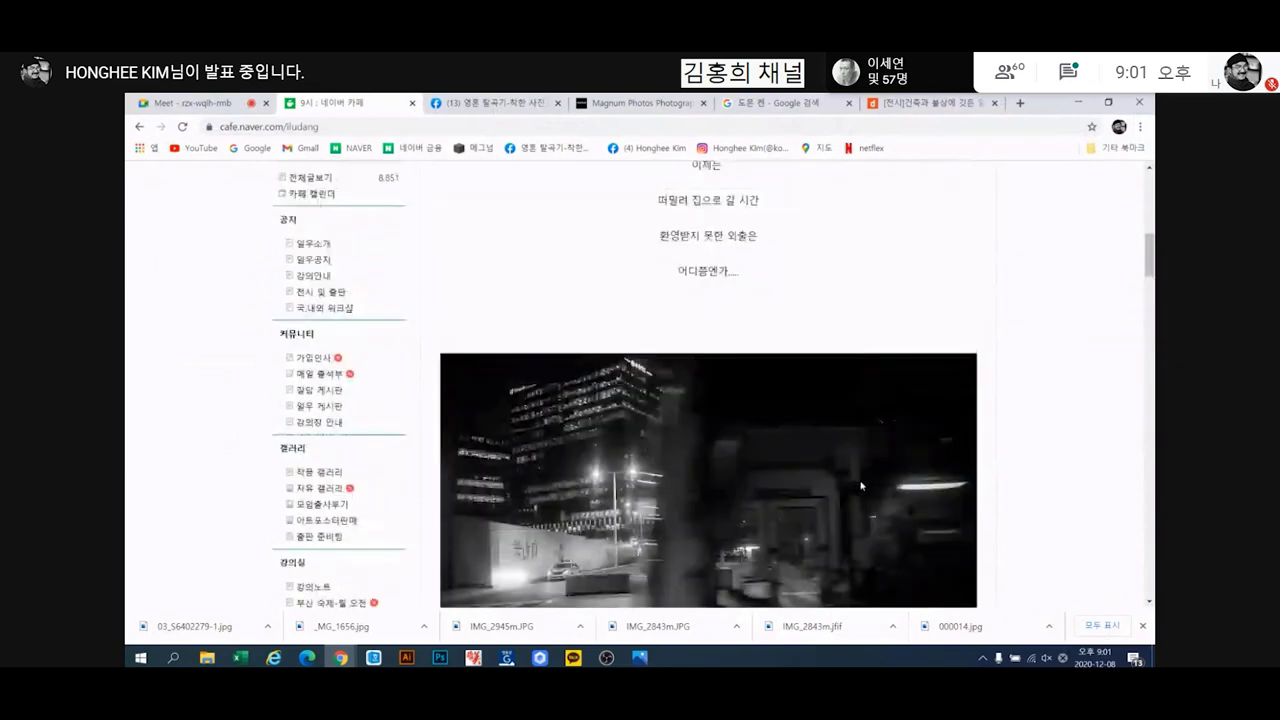
{"action": "scroll", "coordinate": [775, 472], "scroll_direction": "down", "scroll_amount": 7}
{"action": "scroll", "coordinate": [775, 472], "scroll_direction": "down", "scroll_amount": 12}
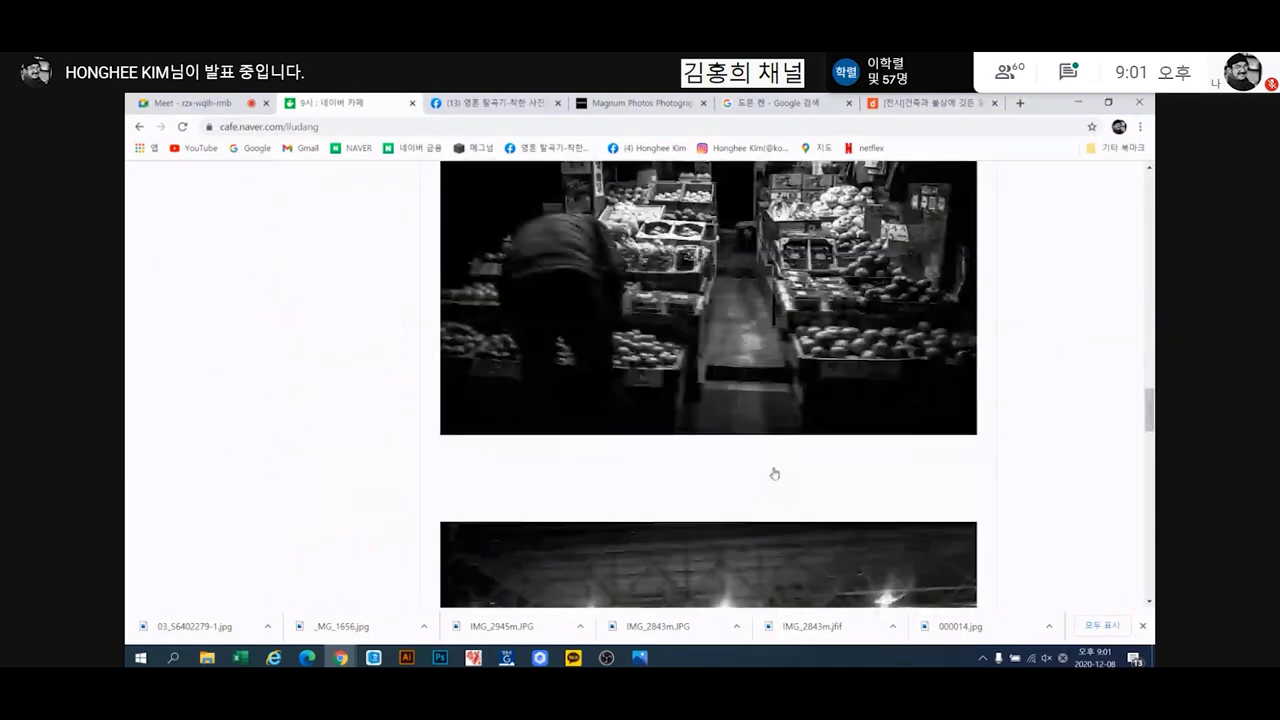
{"action": "scroll", "coordinate": [813, 457], "scroll_direction": "up", "scroll_amount": 10}
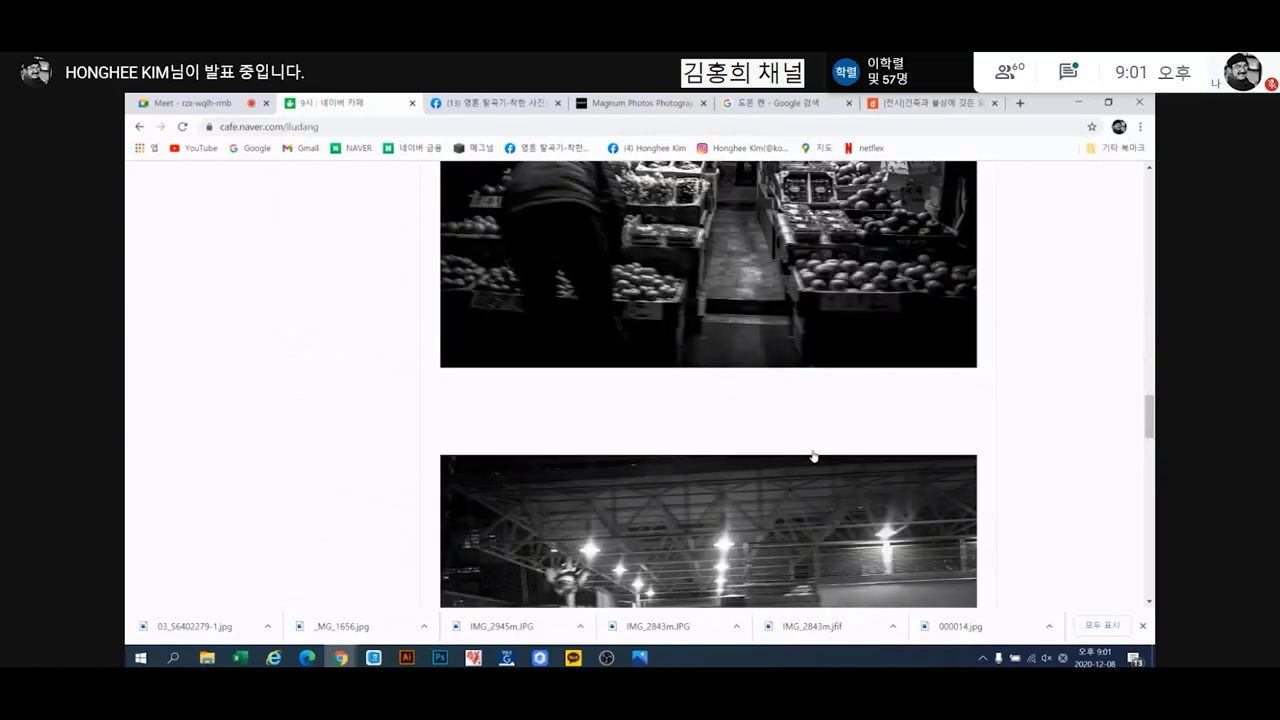
{"action": "scroll", "coordinate": [813, 457], "scroll_direction": "up", "scroll_amount": 6}
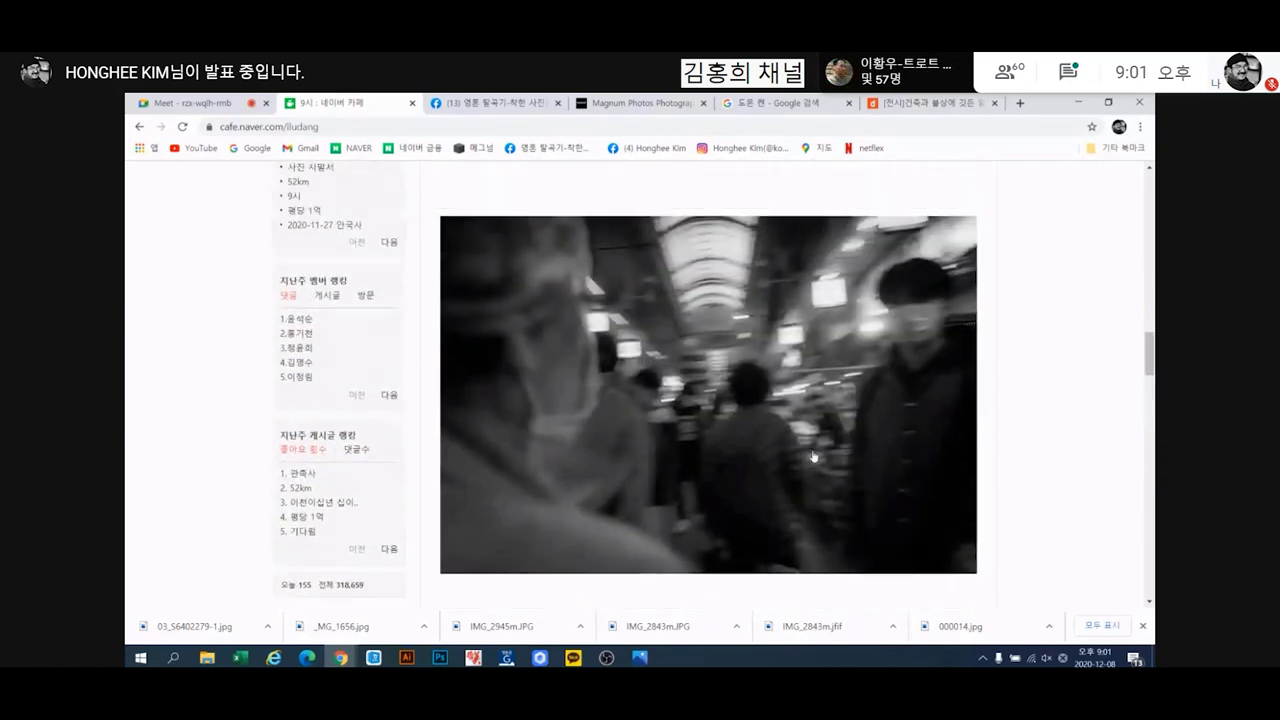
Review the 9시 post's night photos again, from the street view and subway passengers to the market crowd, fruit stall and lit gate
{"action": "scroll", "coordinate": [813, 457], "scroll_direction": "up", "scroll_amount": 3}
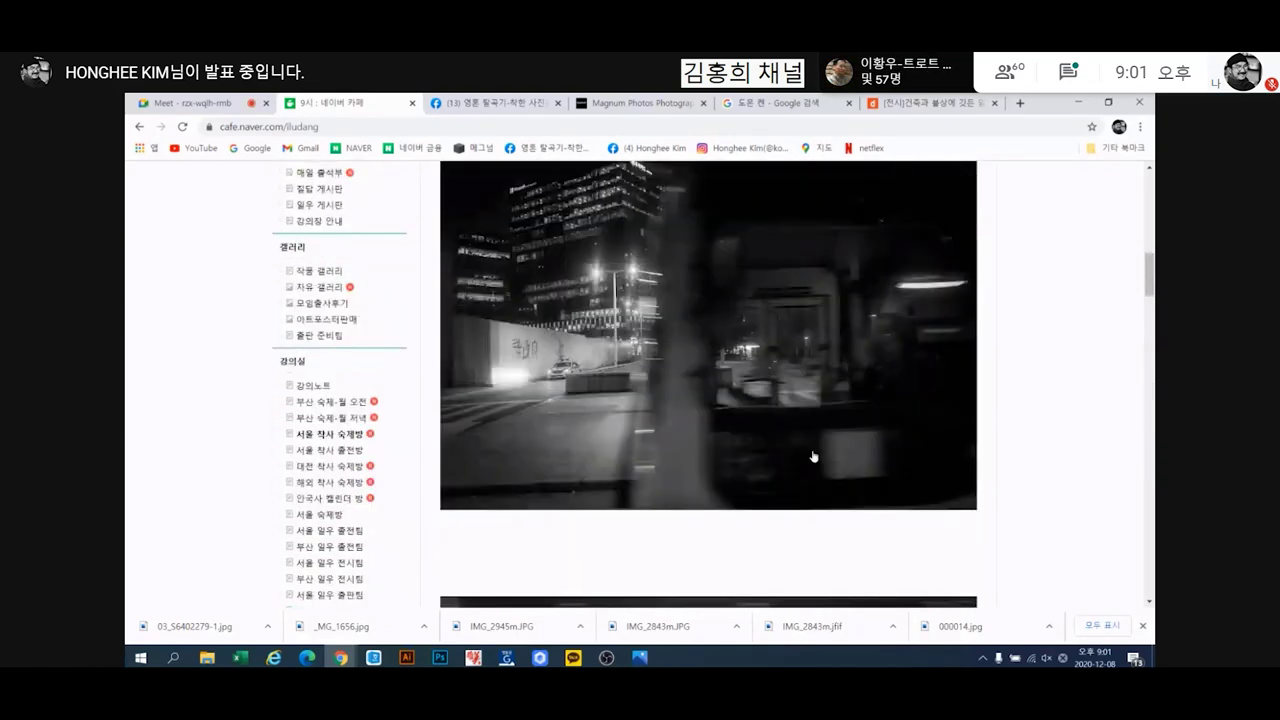
{"action": "scroll", "coordinate": [813, 457], "scroll_direction": "down", "scroll_amount": 4}
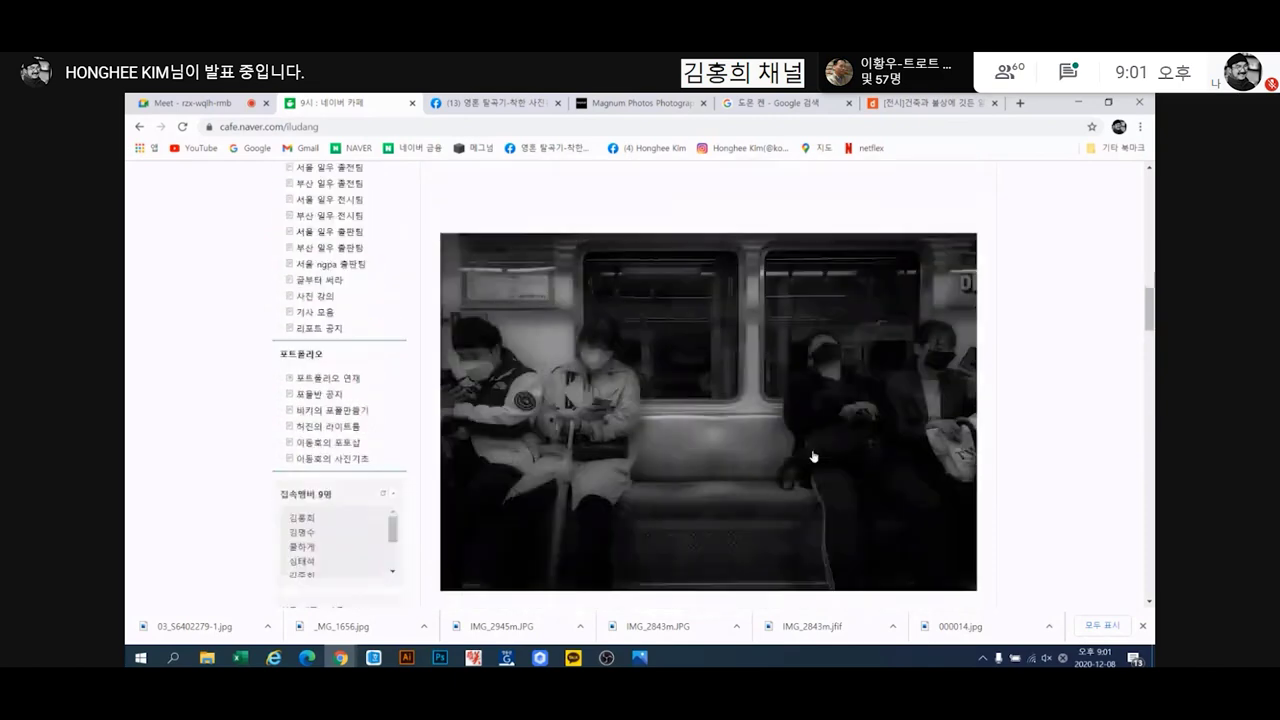
{"action": "scroll", "coordinate": [813, 457], "scroll_direction": "down", "scroll_amount": 5}
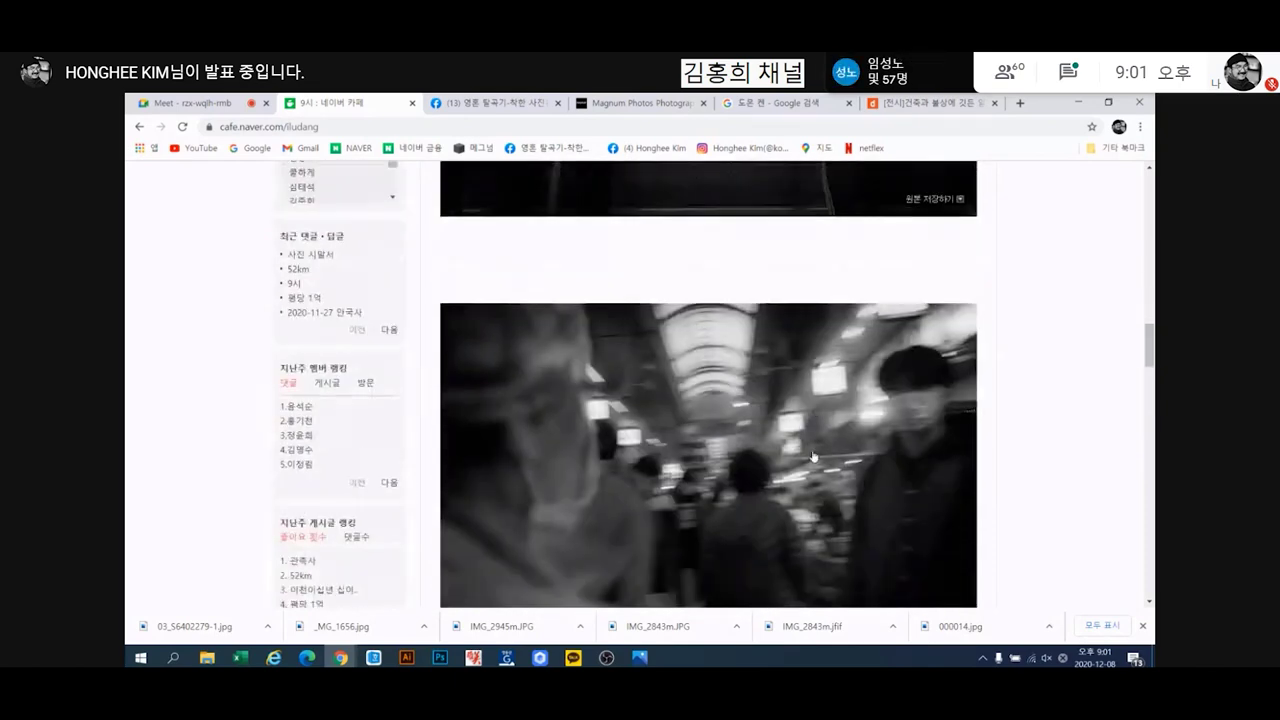
{"action": "scroll", "coordinate": [813, 457], "scroll_direction": "down", "scroll_amount": 8}
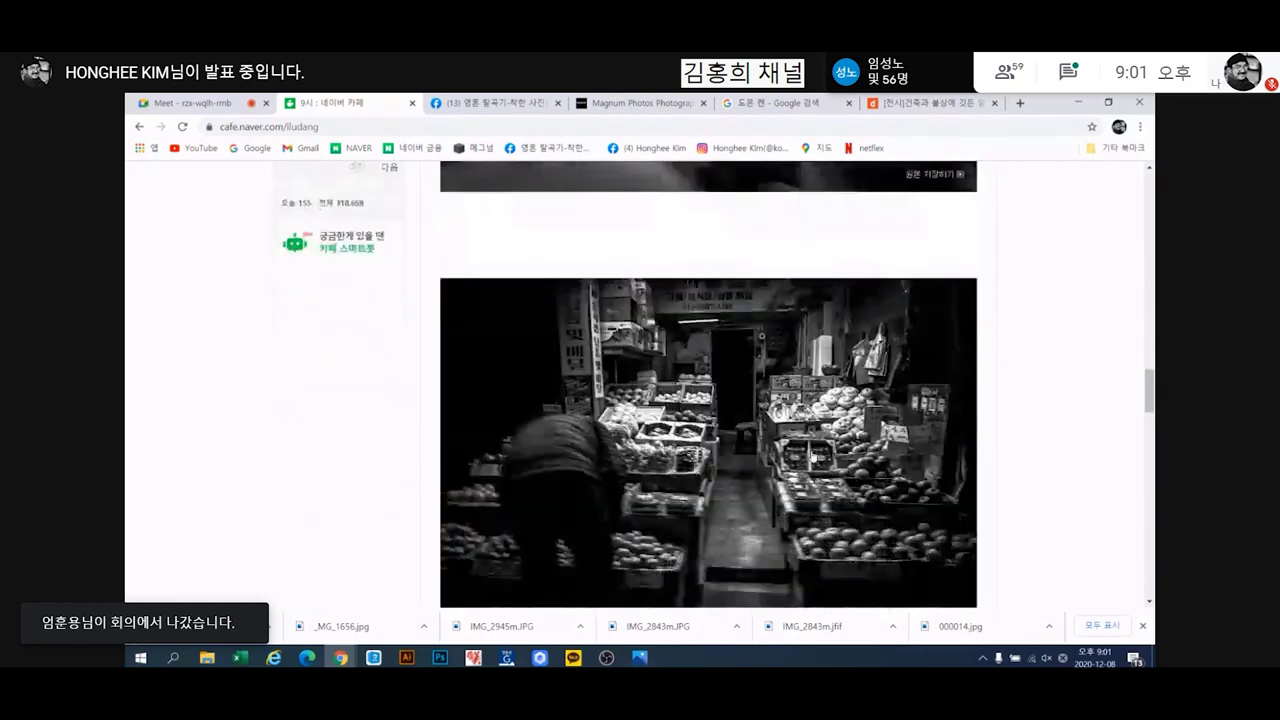
{"action": "scroll", "coordinate": [812, 457], "scroll_direction": "down", "scroll_amount": 1}
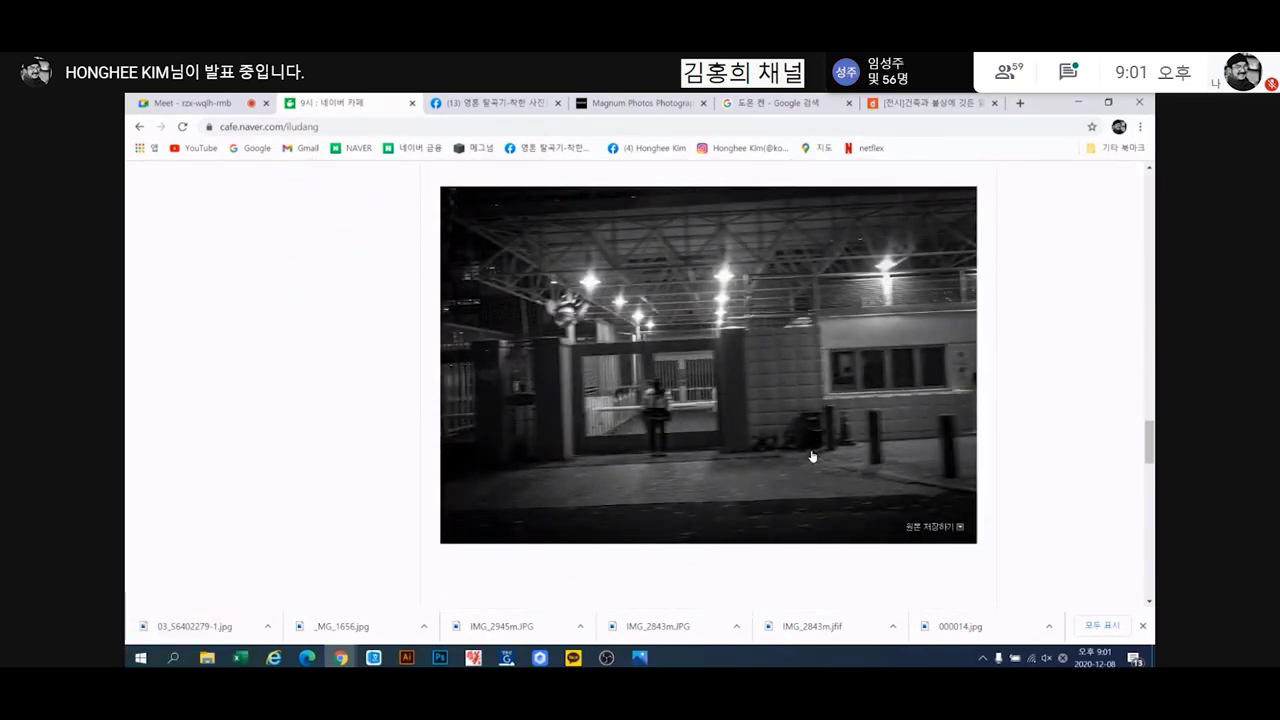
{"action": "scroll", "coordinate": [812, 457], "scroll_direction": "up", "scroll_amount": 4}
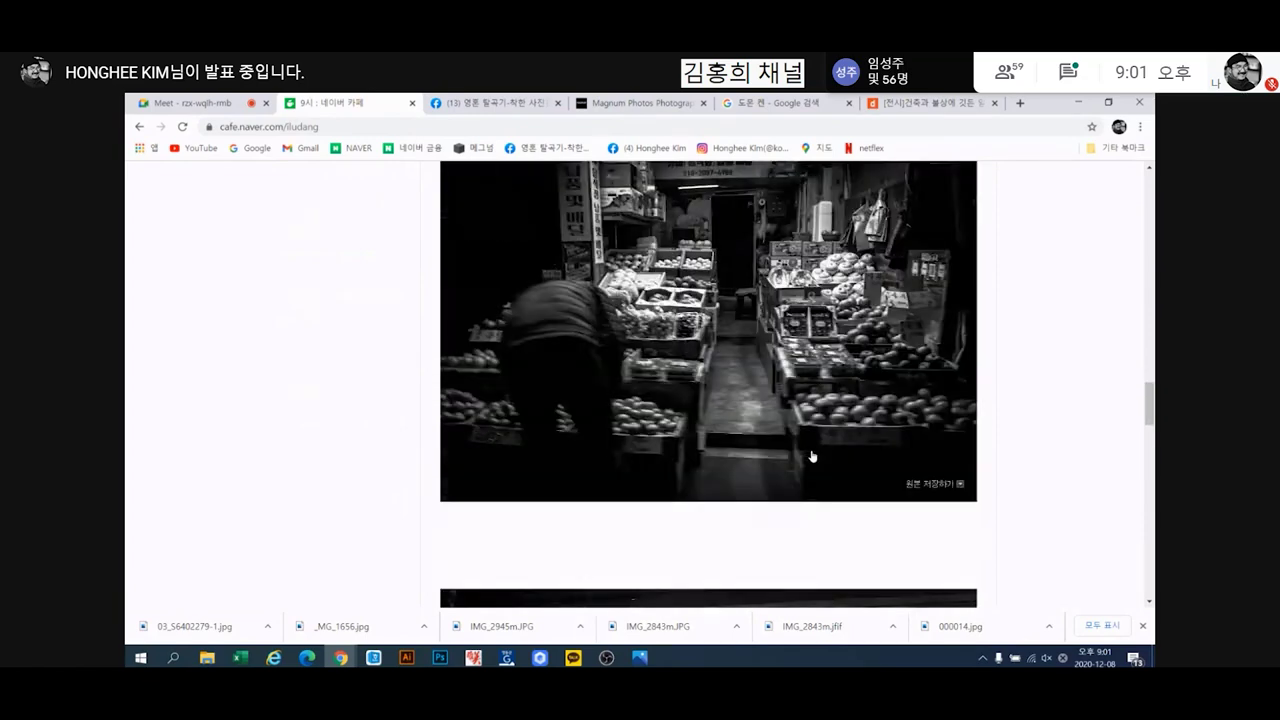
{"action": "scroll", "coordinate": [812, 457], "scroll_direction": "up", "scroll_amount": 4}
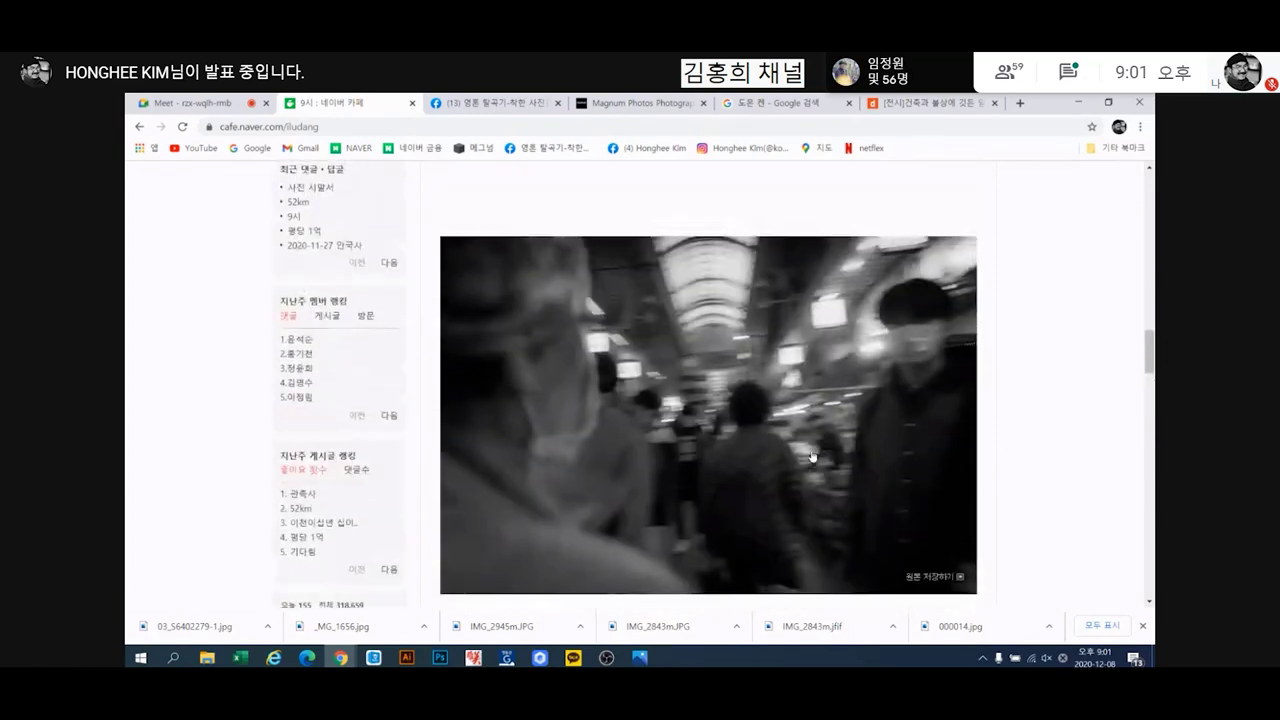
{"action": "scroll", "coordinate": [812, 457], "scroll_direction": "up", "scroll_amount": 4}
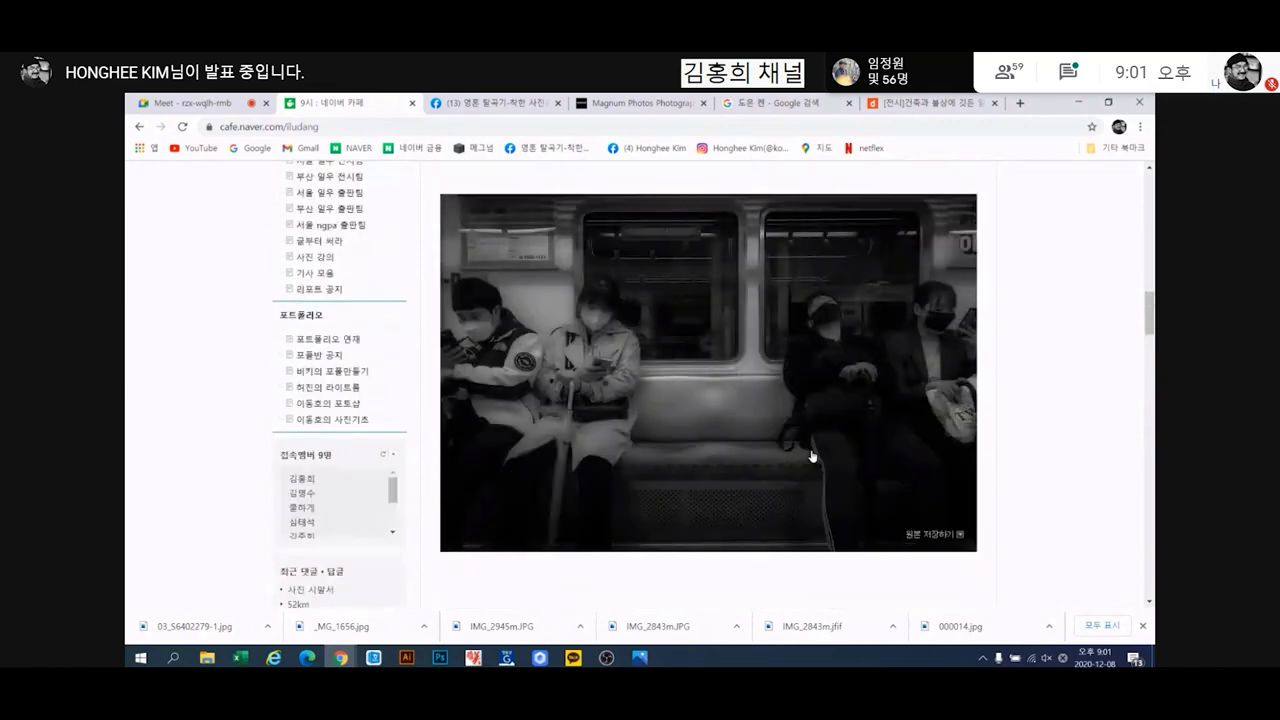
{"action": "scroll", "coordinate": [812, 457], "scroll_direction": "up", "scroll_amount": 1}
{"action": "scroll", "coordinate": [812, 457], "scroll_direction": "up", "scroll_amount": 3}
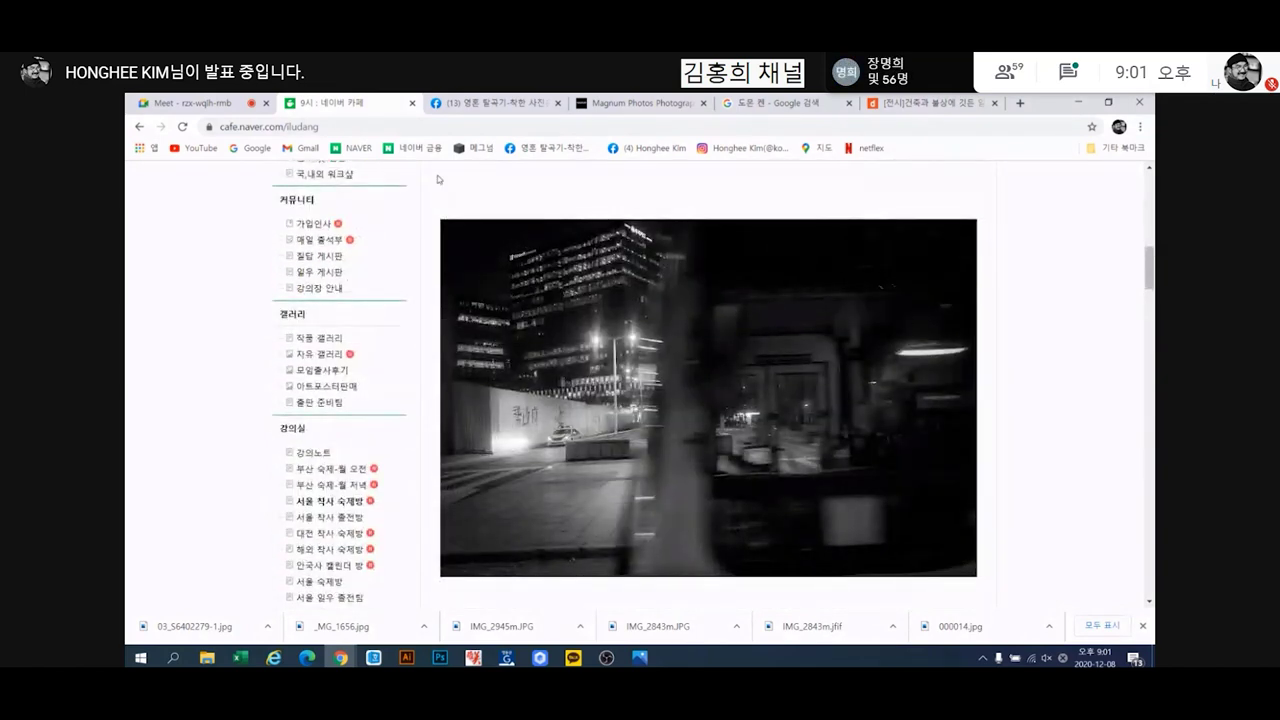